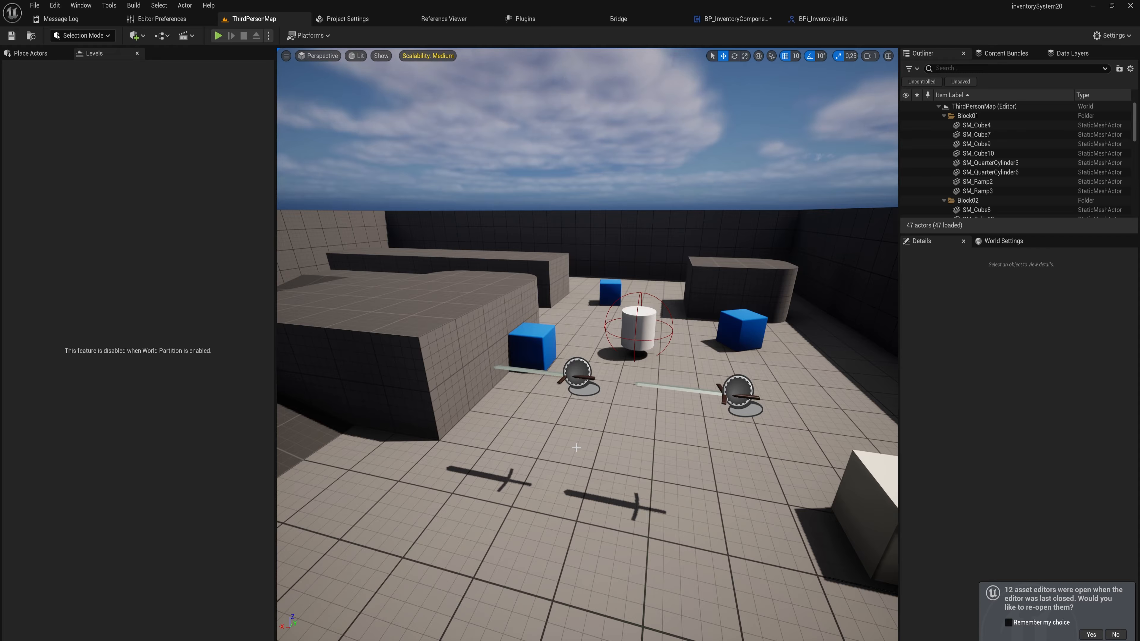
Create a child blueprint of BP_Metadata in Content and name it Metadata_Weapon
{"action": "key", "text": "ctrl+space"}
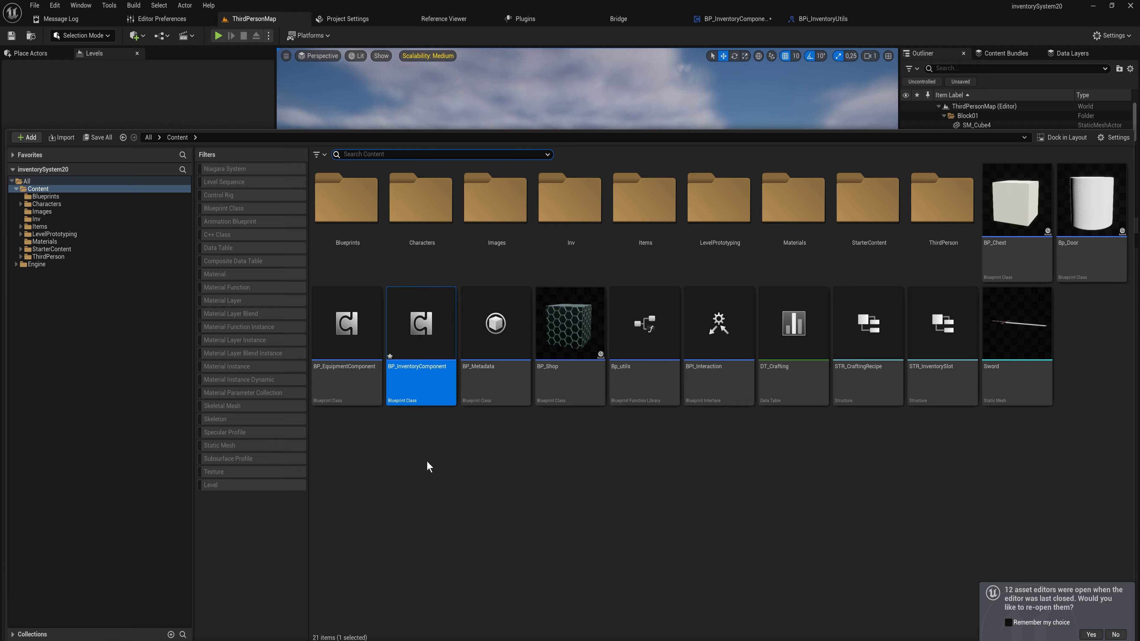
{"action": "left_click", "coordinate": [508, 384]}
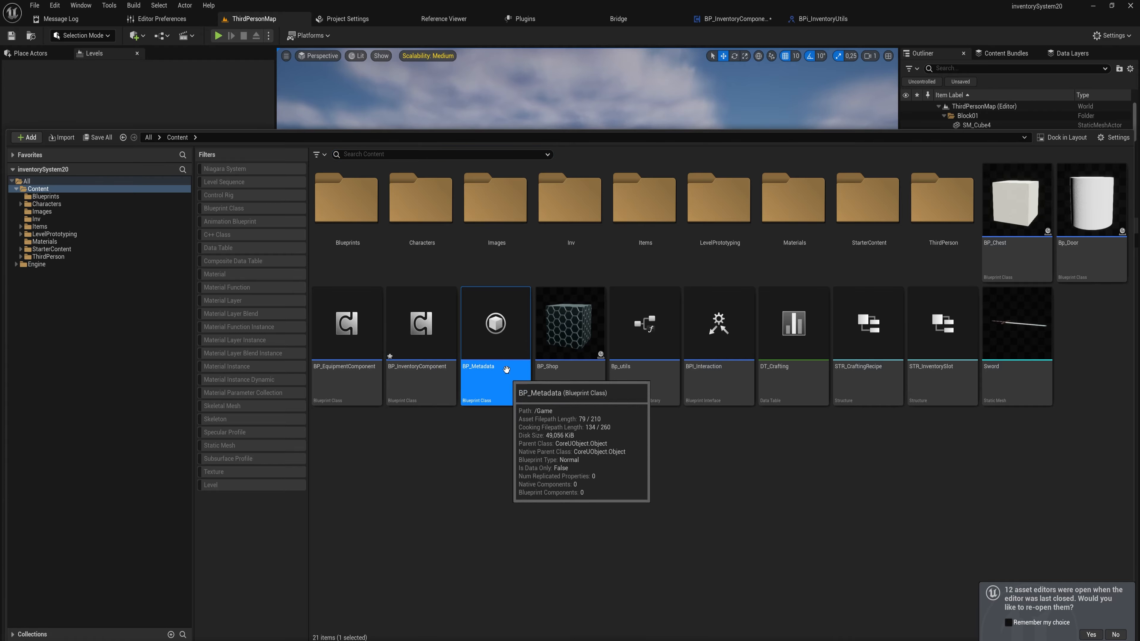
{"action": "right_click", "coordinate": [489, 340]}
{"action": "left_click", "coordinate": [573, 371]}
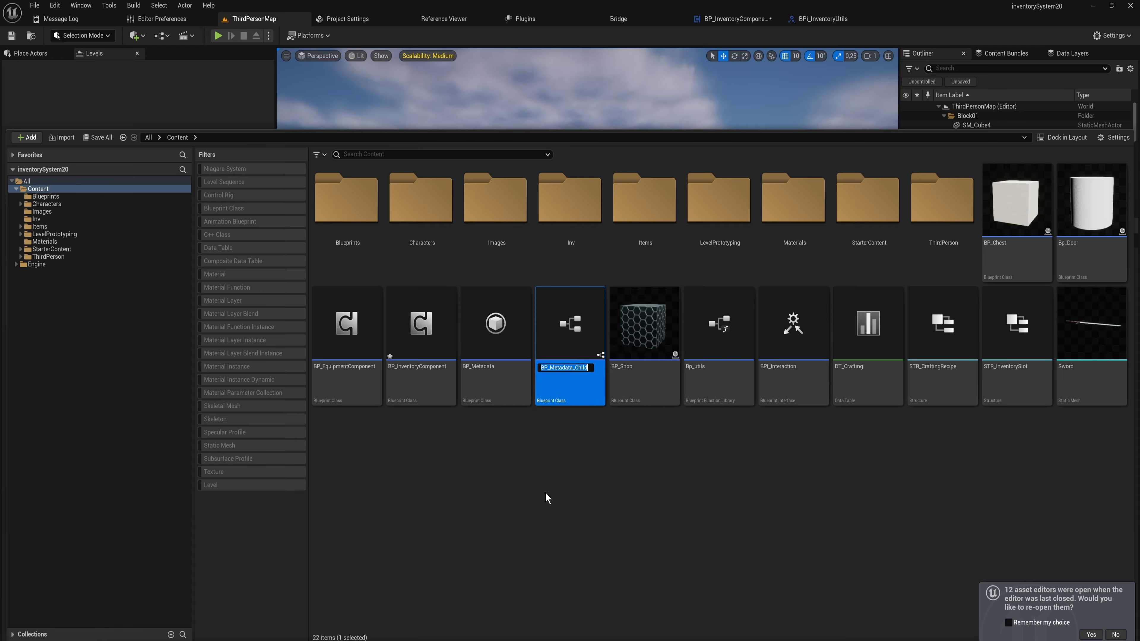
{"action": "key", "text": "End"}
{"action": "key", "text": "BackSpace"}
{"action": "key", "text": "BackSpace"}
{"action": "key", "text": "BackSpace"}
{"action": "key", "text": "BackSpace"}
{"action": "key", "text": "BackSpace"}
{"action": "key", "text": "BackSpace"}
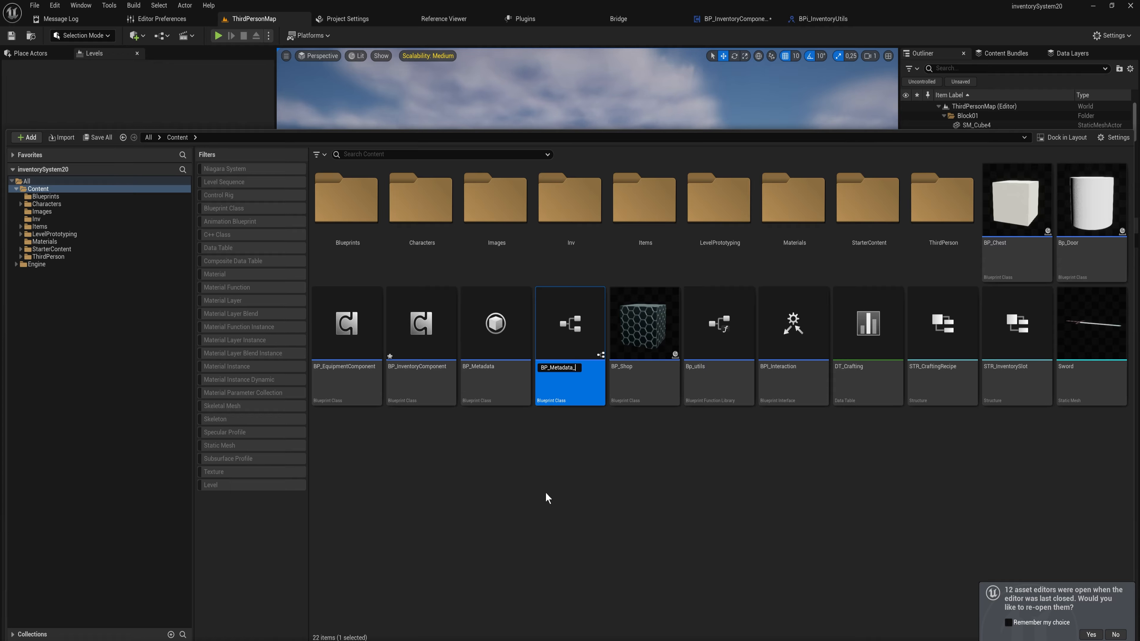
{"action": "type", "text": "_"}
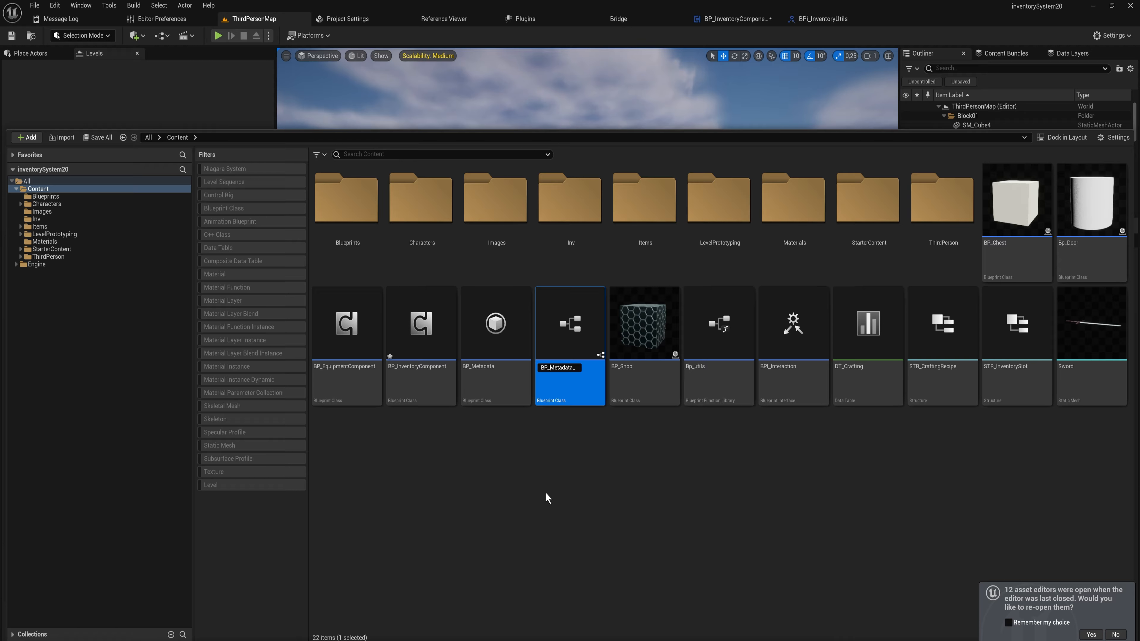
{"action": "key", "text": "BackSpace"}
{"action": "key", "text": "BackSpace"}
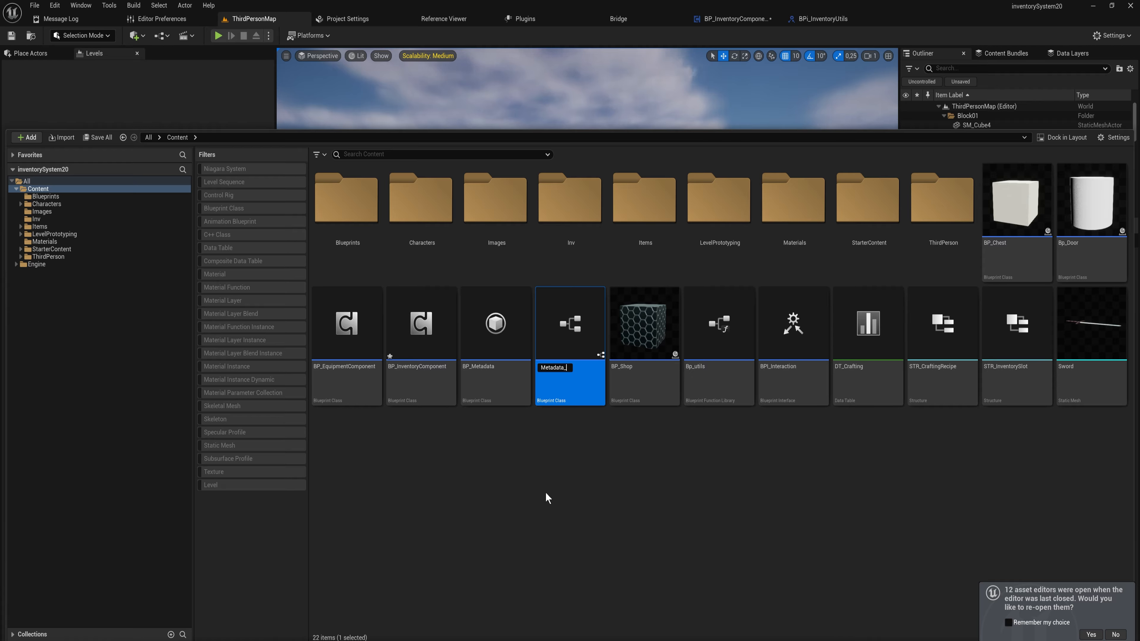
{"action": "type", "text": "Weapon"}
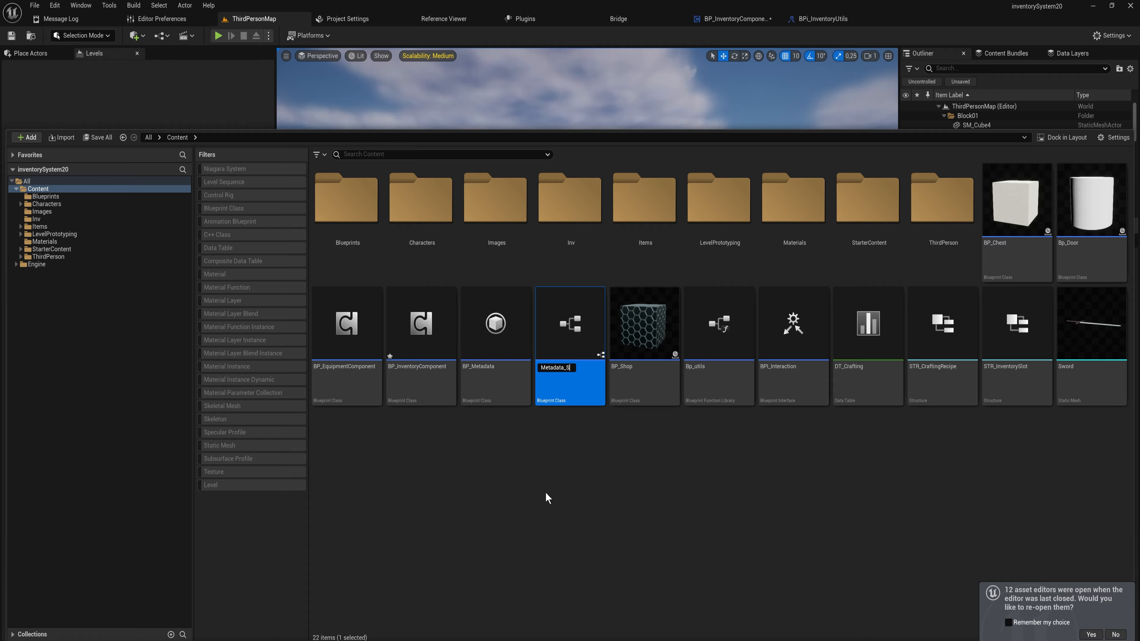
{"action": "key", "text": "Return"}
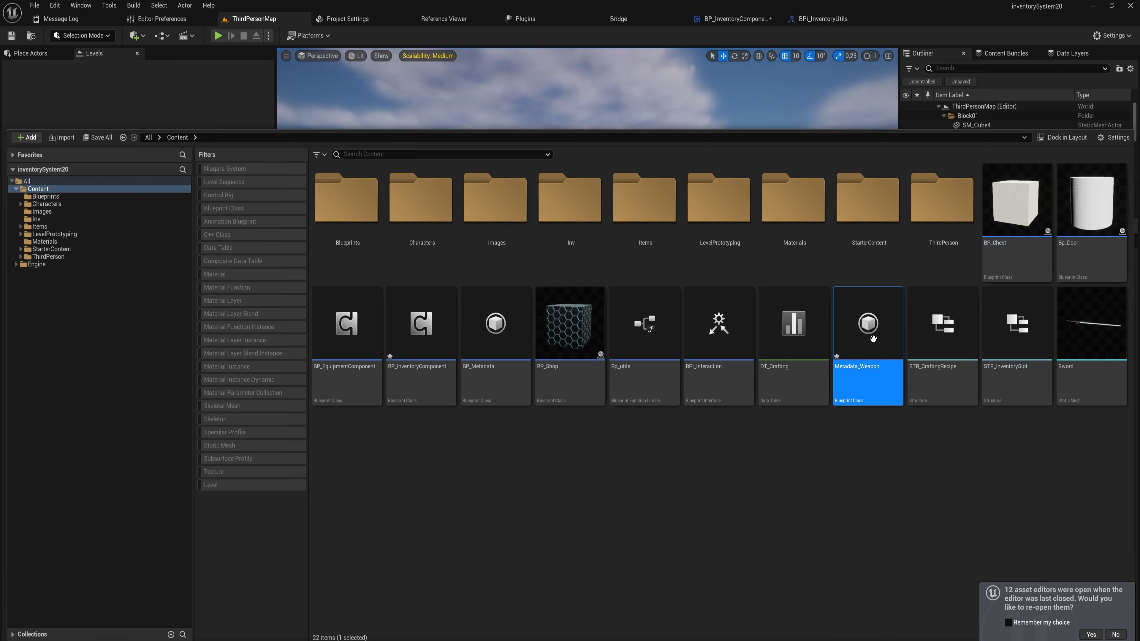
Open Metadata_Weapon, add an Integer variable named EnhancedDamageLevel, and compile
{"action": "double_click", "coordinate": [868, 326]}
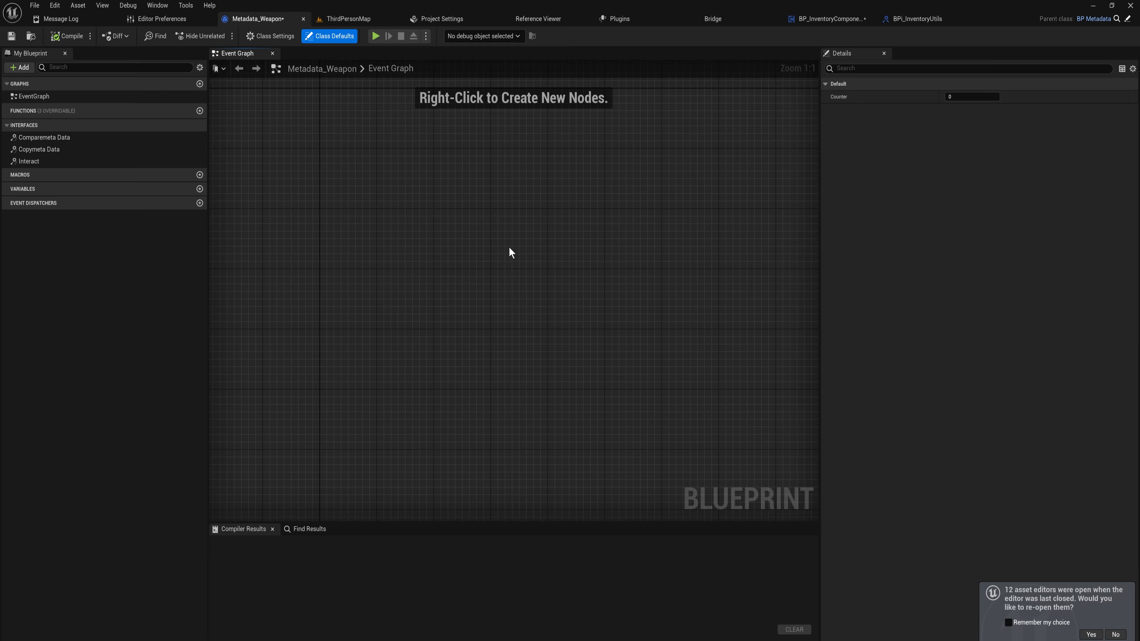
{"action": "left_click", "coordinate": [200, 189]}
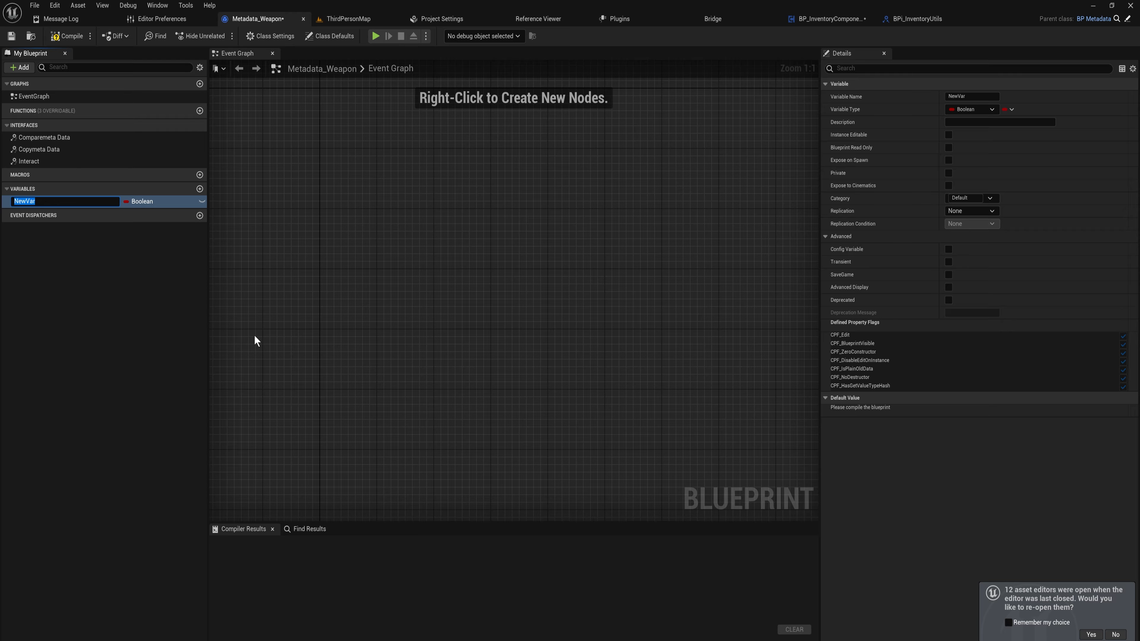
{"action": "type", "text": "EnhancedDamag"}
{"action": "key", "text": "BackSpace"}
{"action": "type", "text": "ageLevel"}
{"action": "key", "text": "Return"}
{"action": "left_click", "coordinate": [161, 202]}
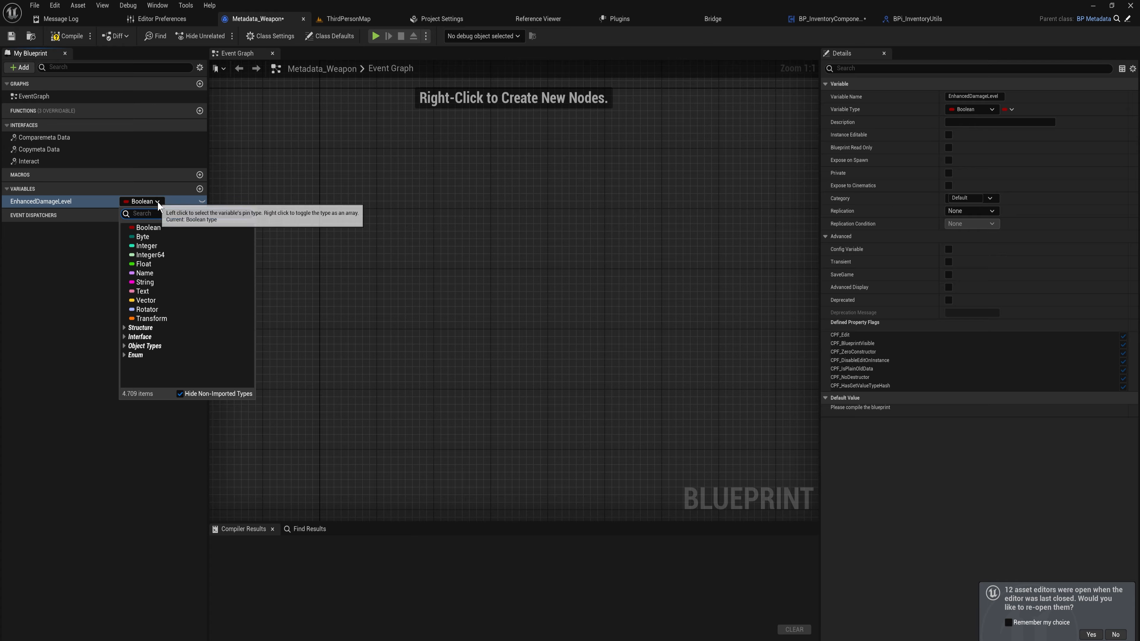
{"action": "left_click", "coordinate": [168, 246]}
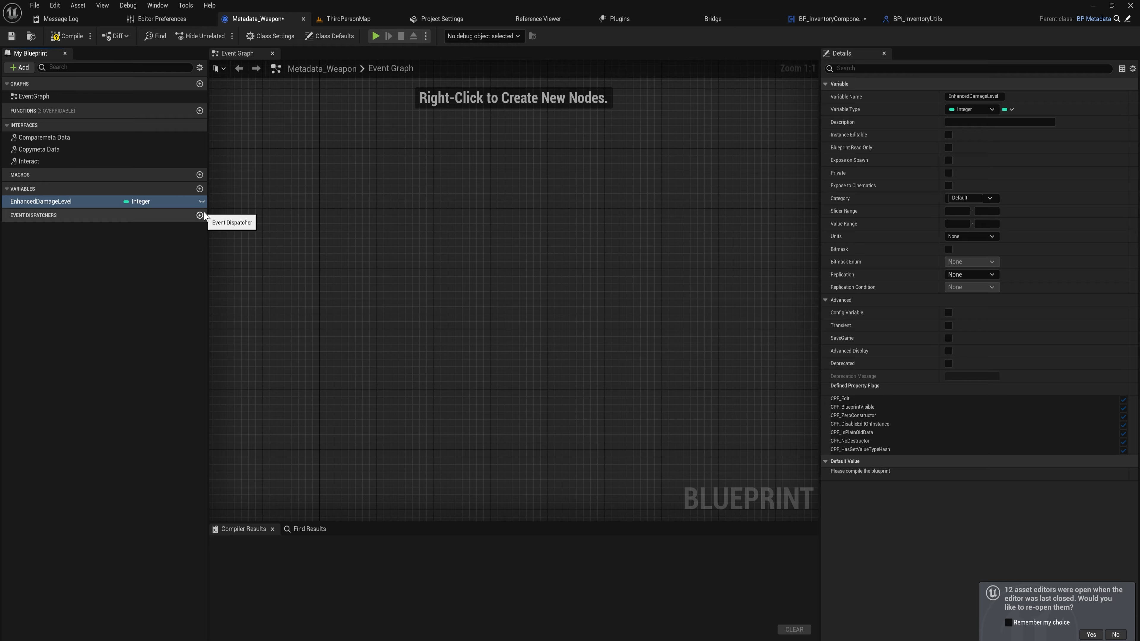
{"action": "key", "text": "F7"}
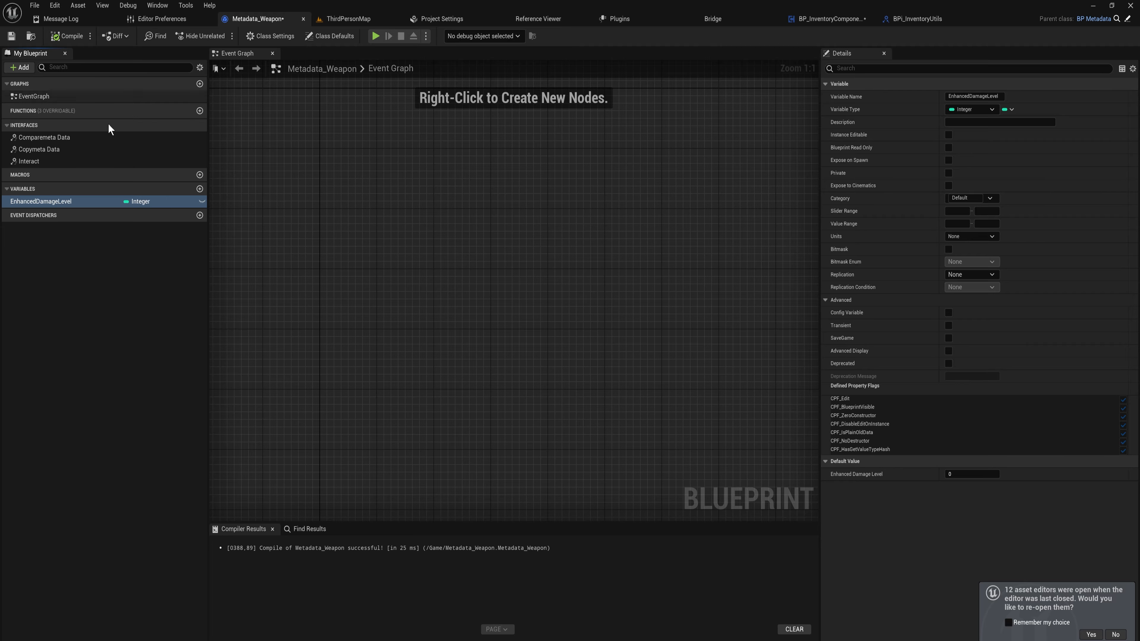
Add another Integer variable named Durability and compile the blueprint
{"action": "left_click", "coordinate": [199, 189]}
{"action": "type", "text": "Dura"}
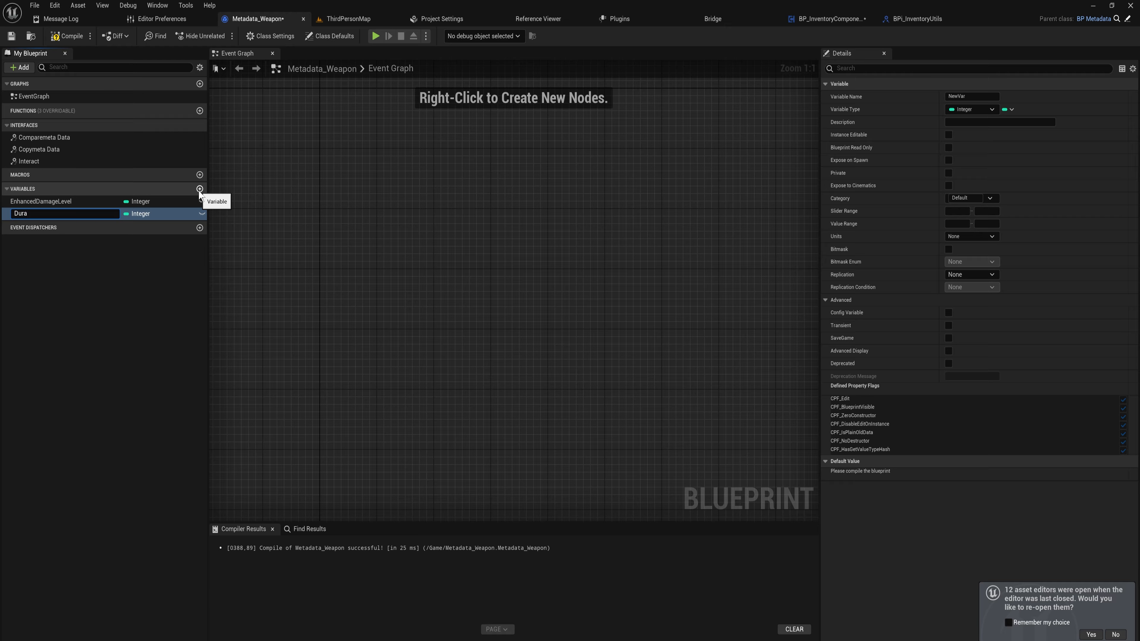
{"action": "type", "text": "bility"}
{"action": "key", "text": "Return"}
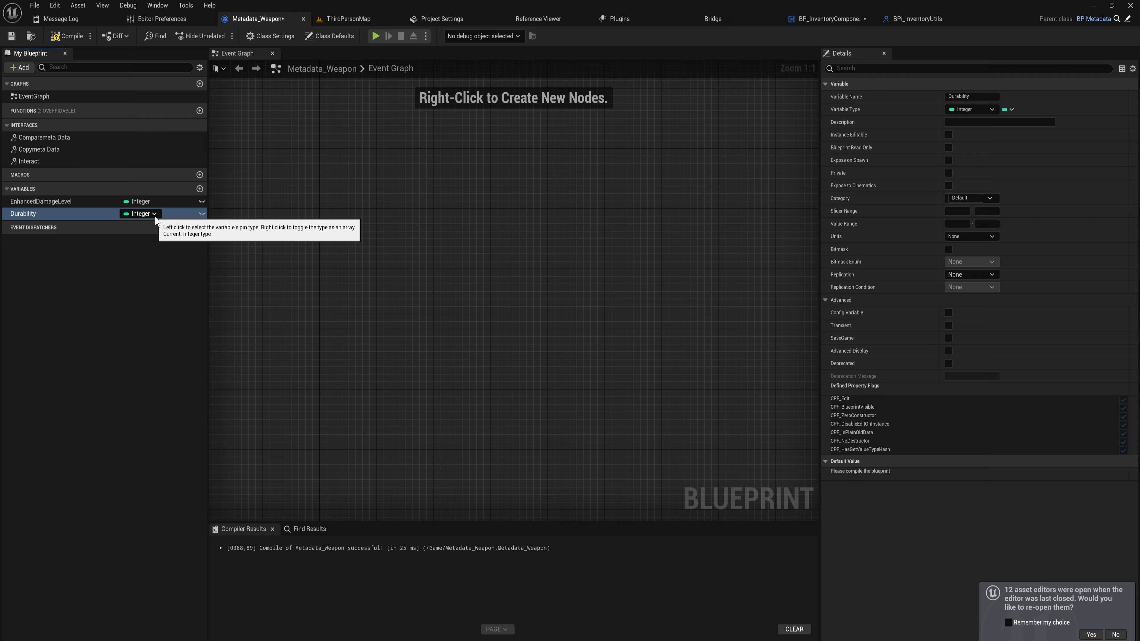
{"action": "left_click", "coordinate": [66, 36]}
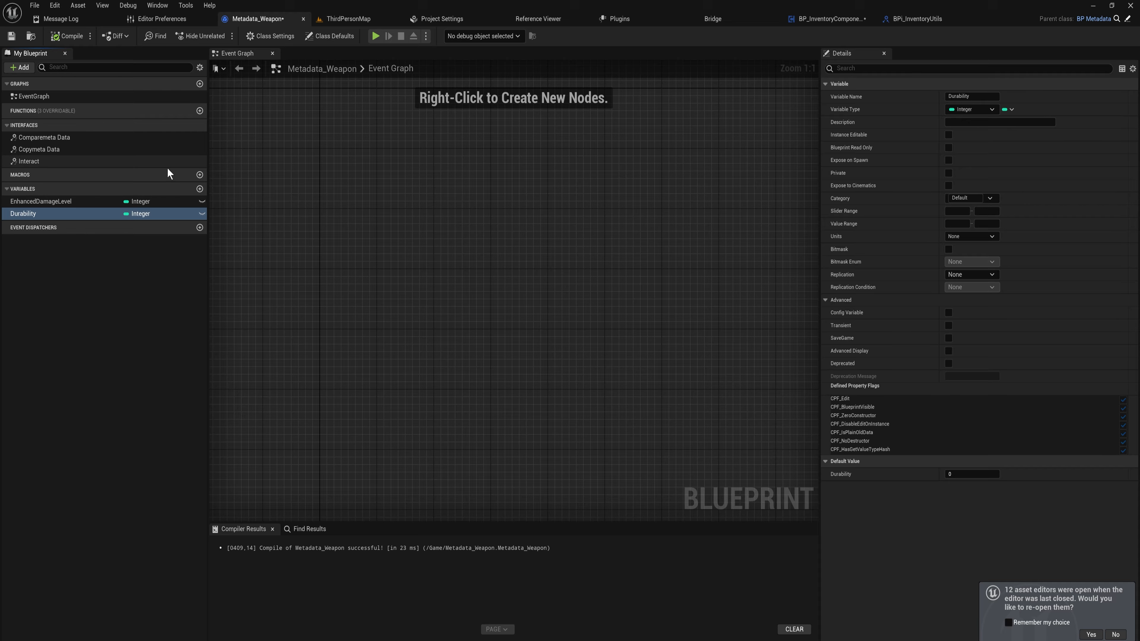
Add a third Integer variable named MaxDrurability
{"action": "left_click", "coordinate": [200, 189]}
{"action": "type", "text": "Ma"}
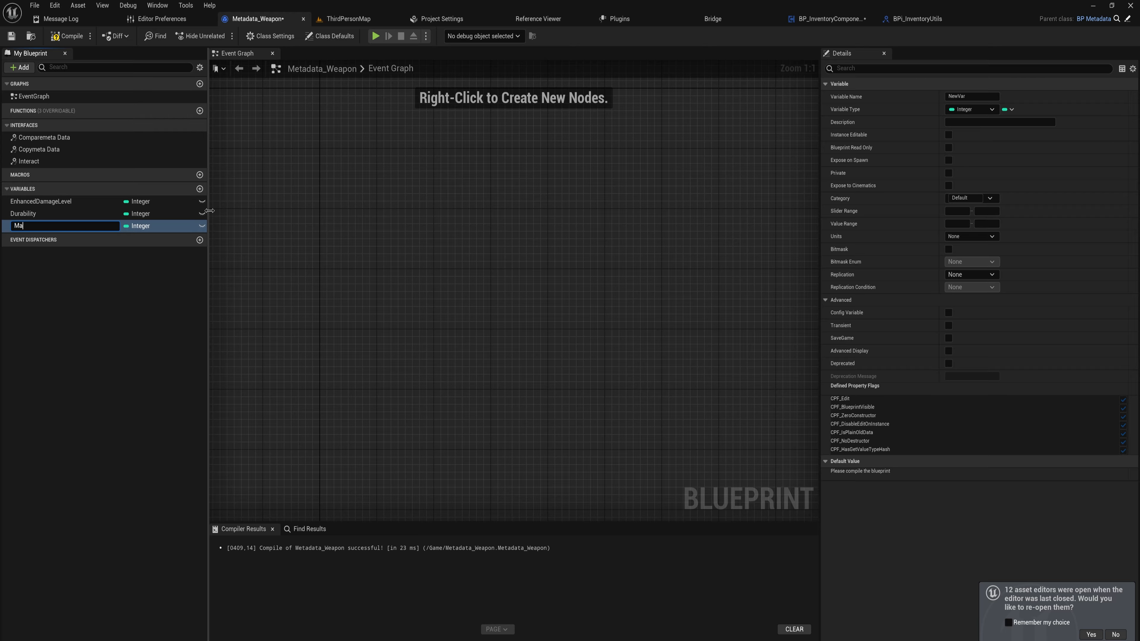
{"action": "type", "text": "xDrurability"}
{"action": "key", "text": "Return"}
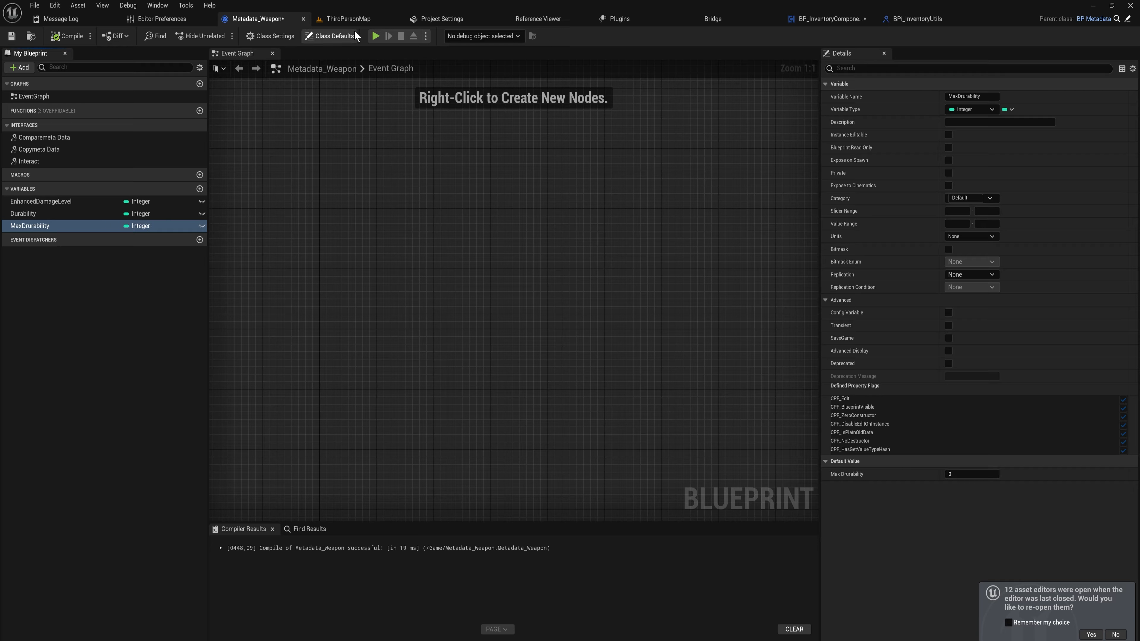
Open BP_Item_Weapon from the Items folder, set its Meta Data Class to Metadata_Weapon, and compile
{"action": "left_click", "coordinate": [354, 21]}
{"action": "key", "text": "ctrl+space"}
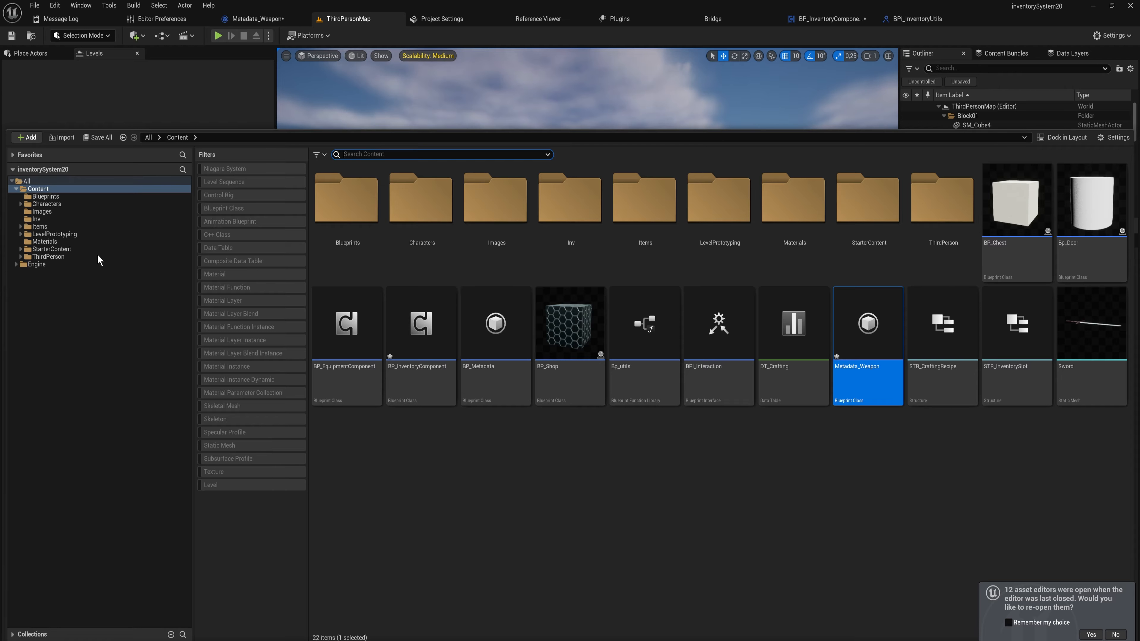
{"action": "left_click", "coordinate": [57, 228]}
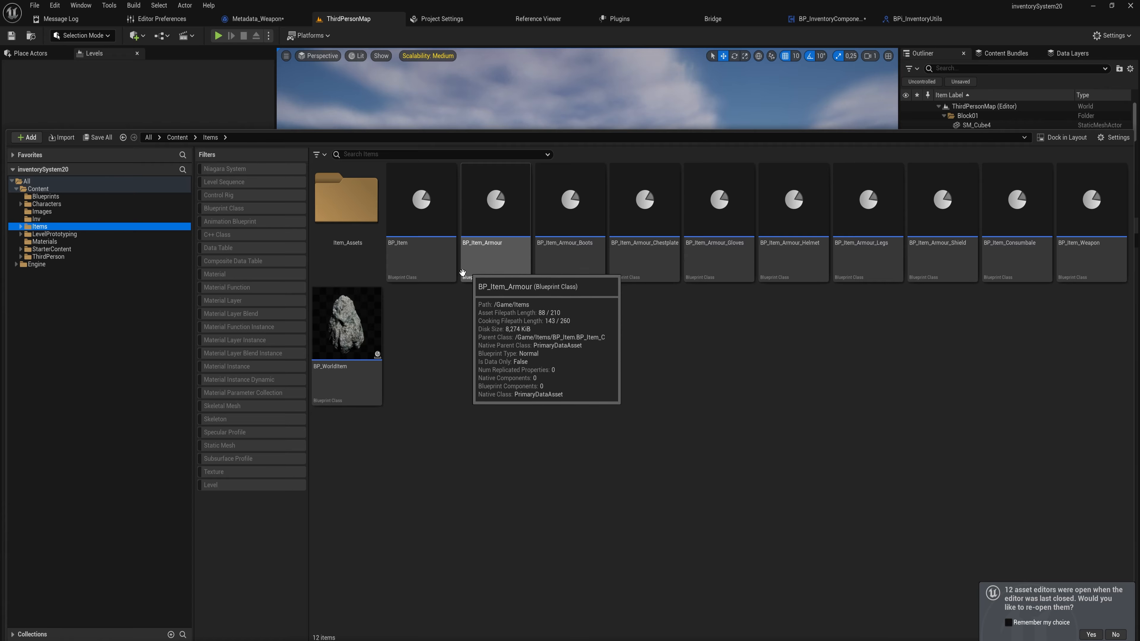
{"action": "double_click", "coordinate": [1091, 206]}
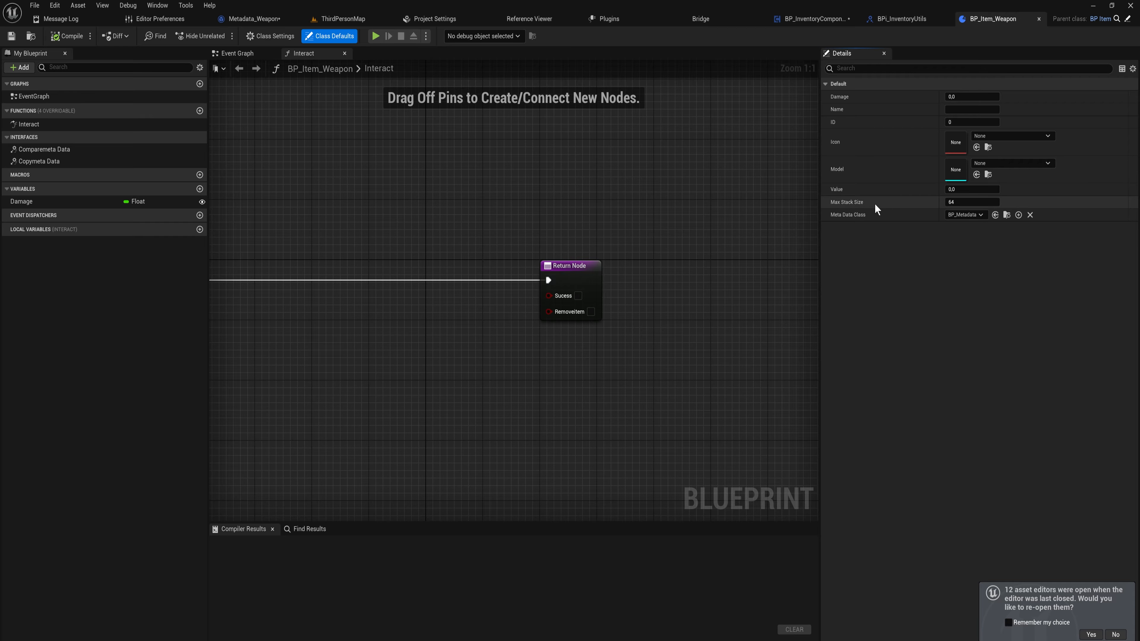
{"action": "left_click", "coordinate": [964, 215]}
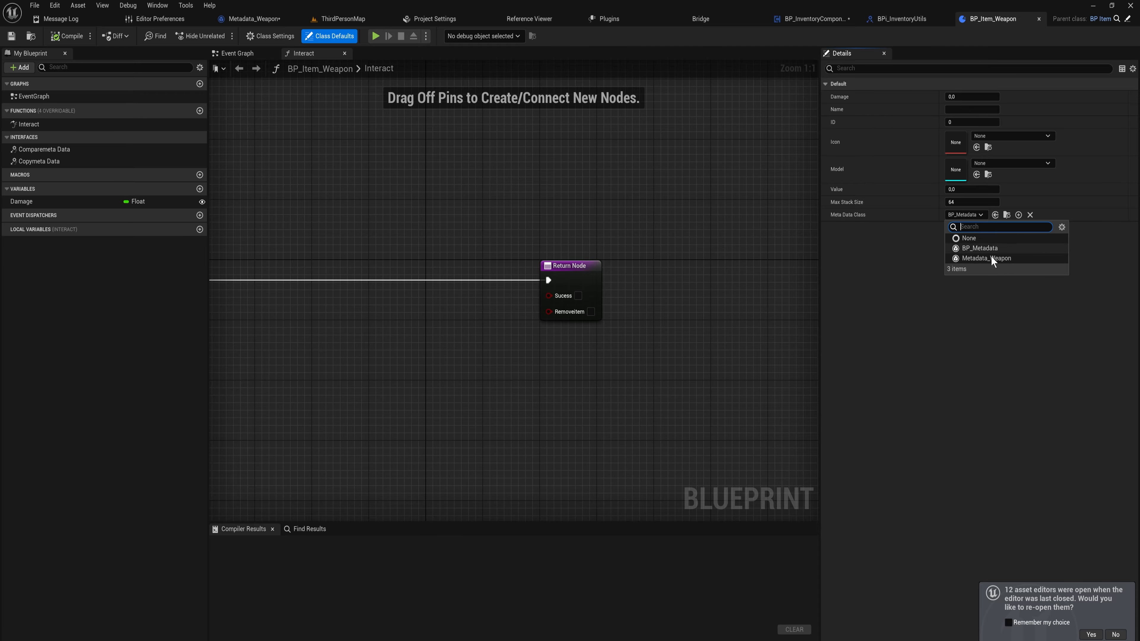
{"action": "left_click", "coordinate": [972, 259]}
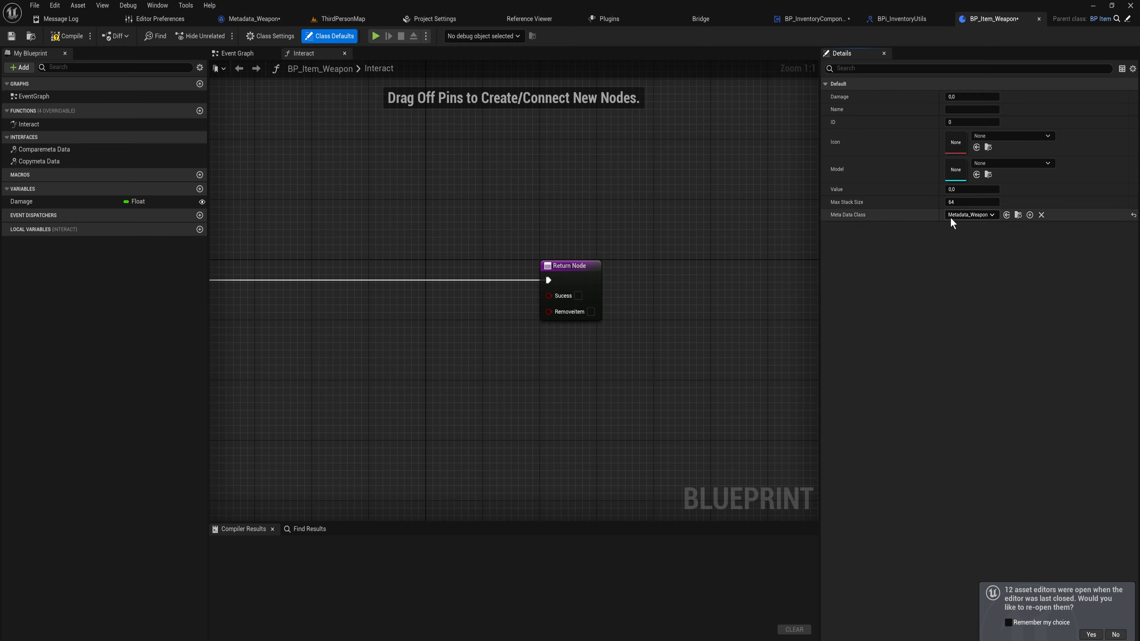
{"action": "left_click", "coordinate": [66, 36]}
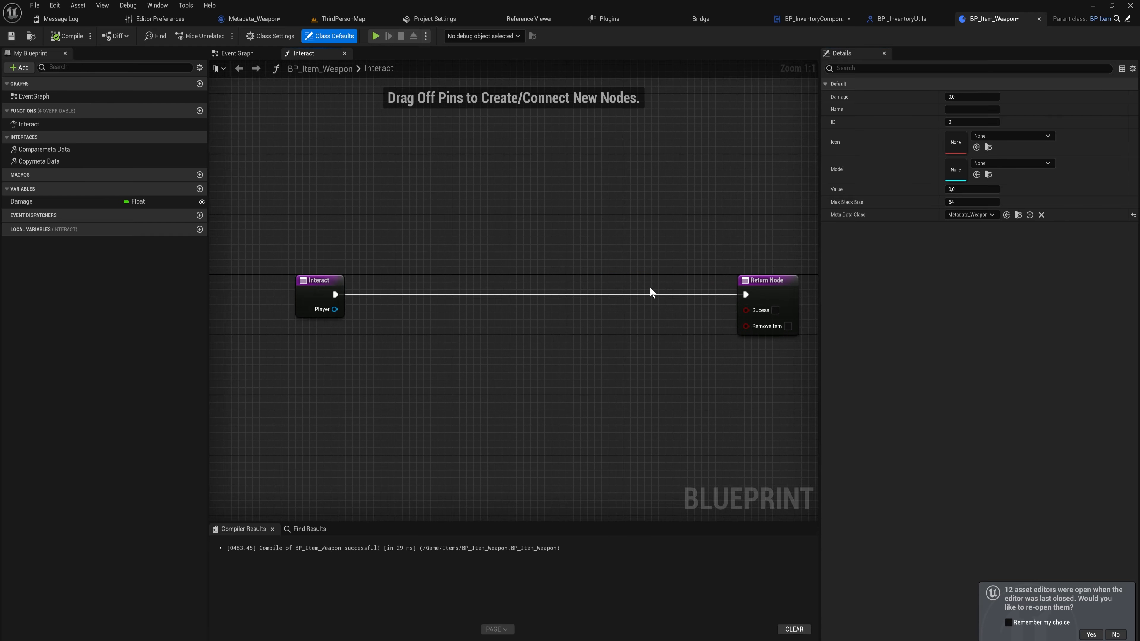
Examine the console's object list of BP_Metadata and Metadata_Weapon instances during play, then stop playing
{"action": "left_click", "coordinate": [352, 22]}
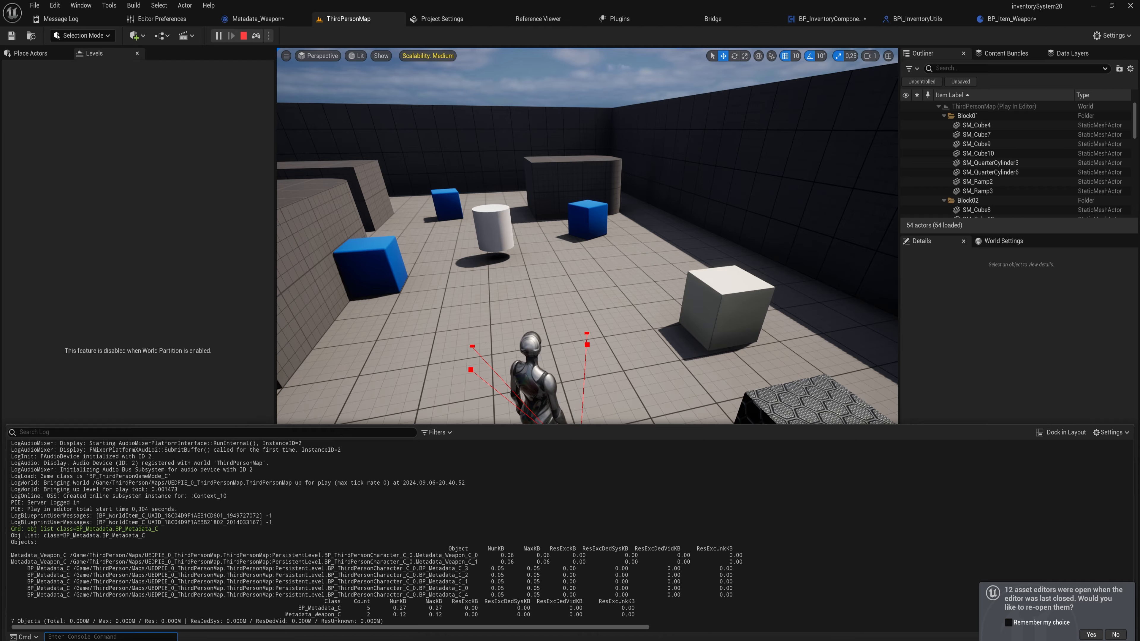
{"action": "left_click_drag", "start_coordinate": [478, 595], "coordinate": [389, 575]}
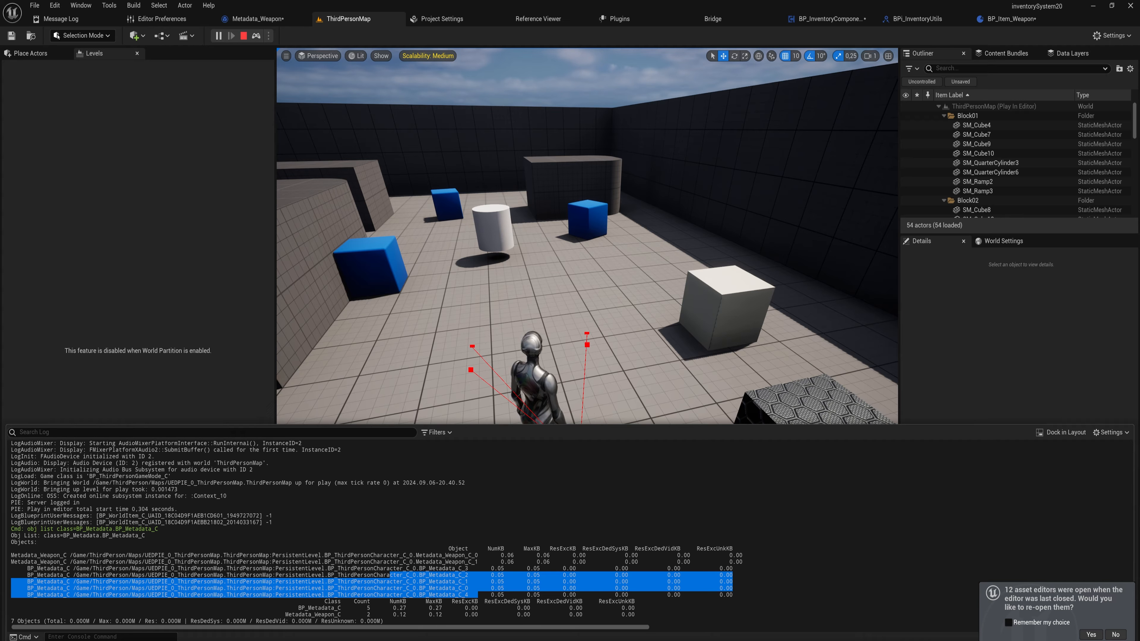
{"action": "left_click_drag", "start_coordinate": [484, 562], "coordinate": [409, 555]}
{"action": "left_click", "coordinate": [409, 556]}
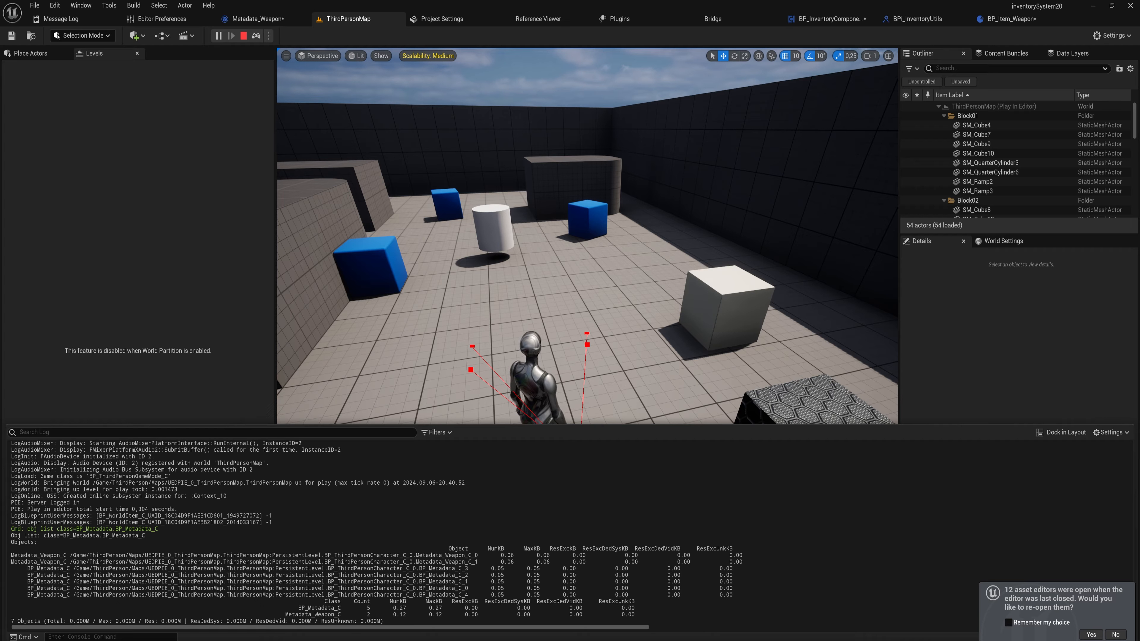
{"action": "key", "text": "Escape"}
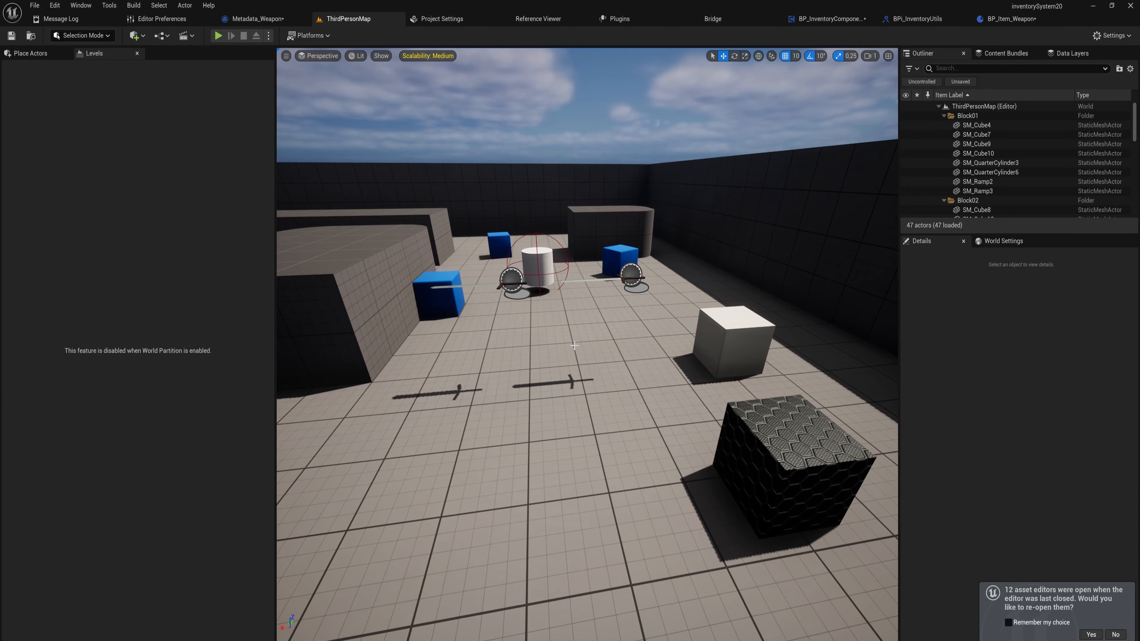
Add a Progress Bar widget into the equipment Overlay of WBP_PlayerINV
{"action": "key", "text": "ctrl+space"}
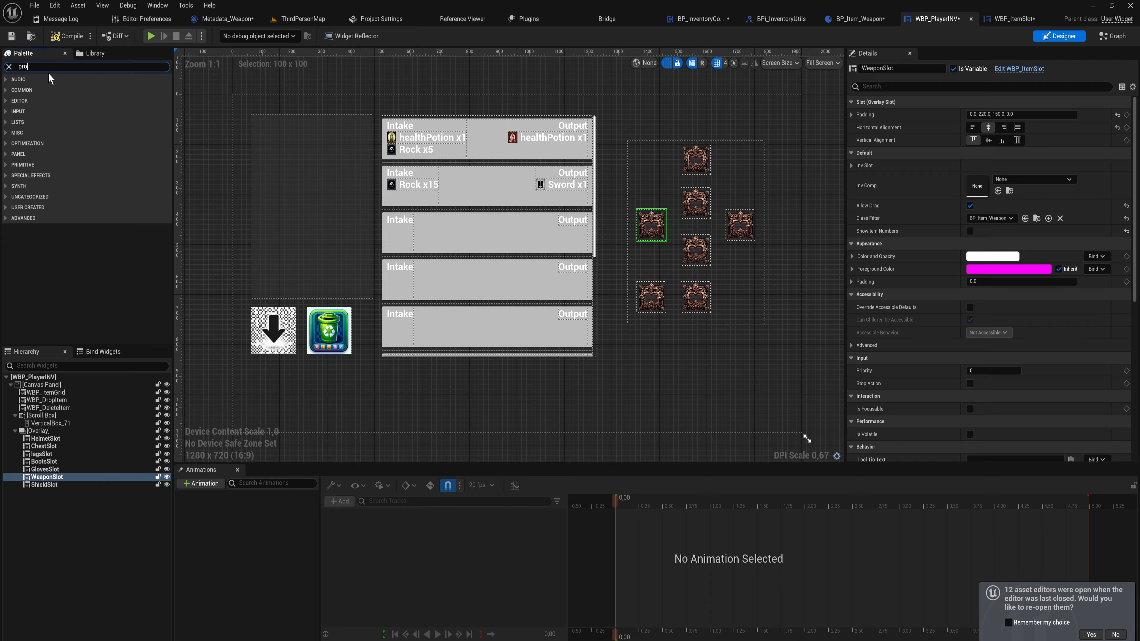
{"action": "type", "text": "ro"}
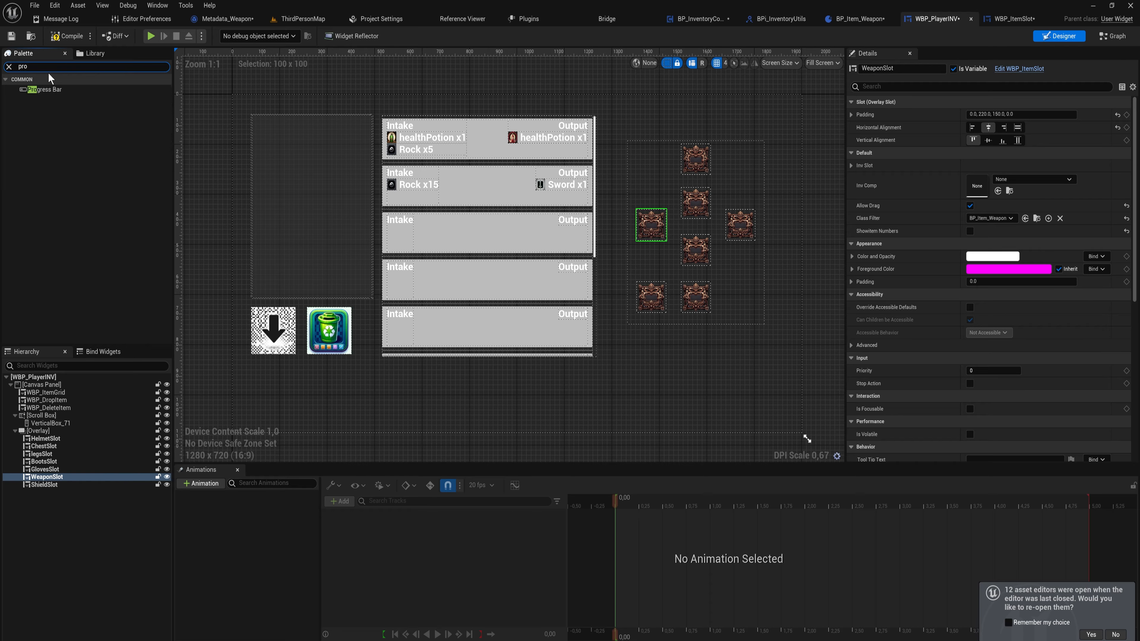
{"action": "left_click_drag", "start_coordinate": [45, 89], "coordinate": [49, 491]}
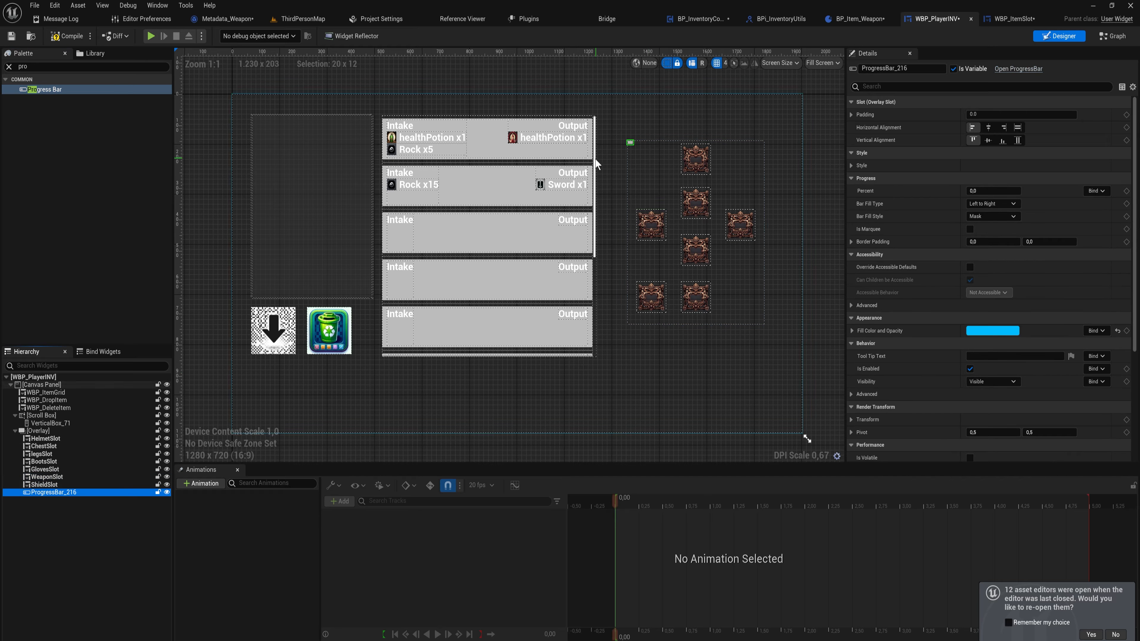
Give the progress bar the WeaponSlot's padding of 0, 220, 150, 0 and center it horizontally
{"action": "scroll", "coordinate": [628, 139], "scroll_direction": "up", "scroll_amount": 3}
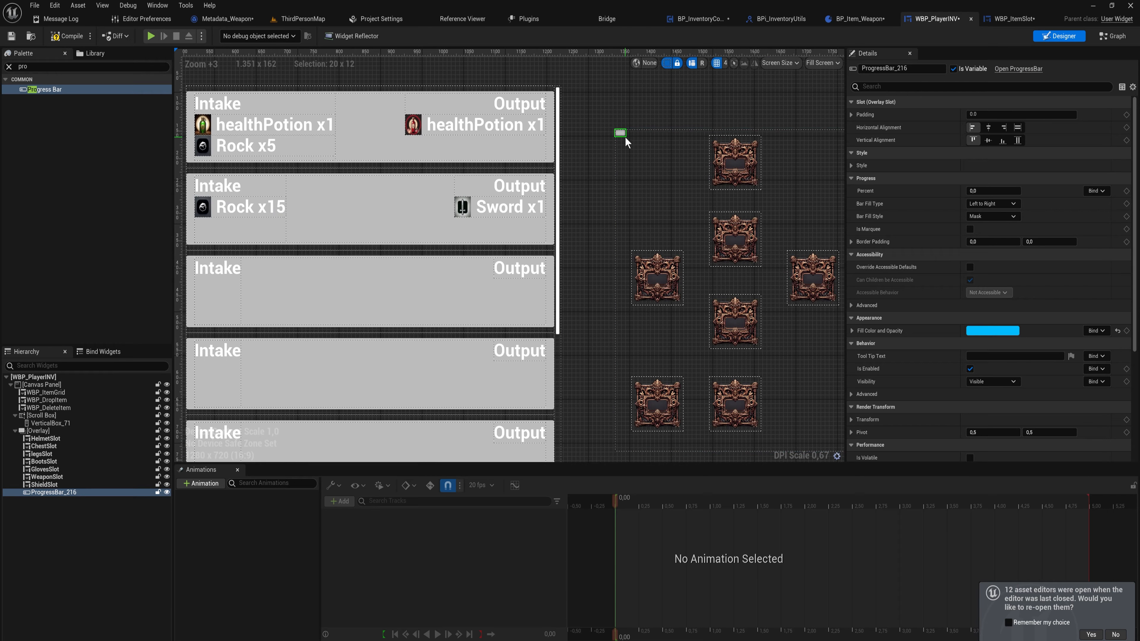
{"action": "left_click", "coordinate": [657, 277]}
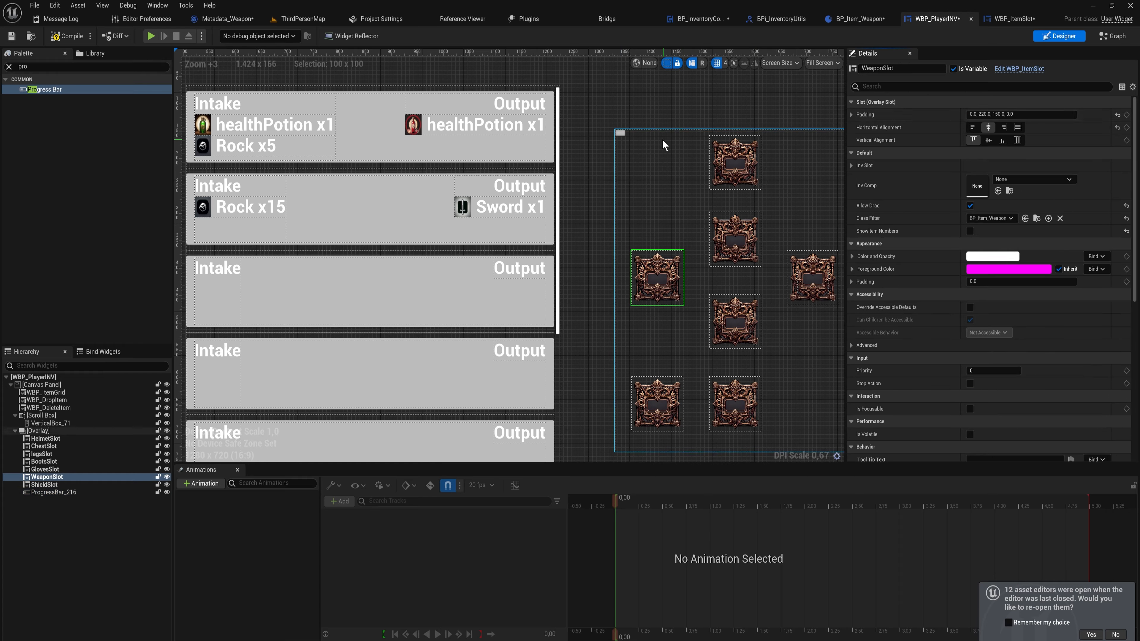
{"action": "left_click", "coordinate": [621, 133]}
{"action": "left_click", "coordinate": [932, 116], "text": "shift"}
{"action": "left_click", "coordinate": [988, 128]}
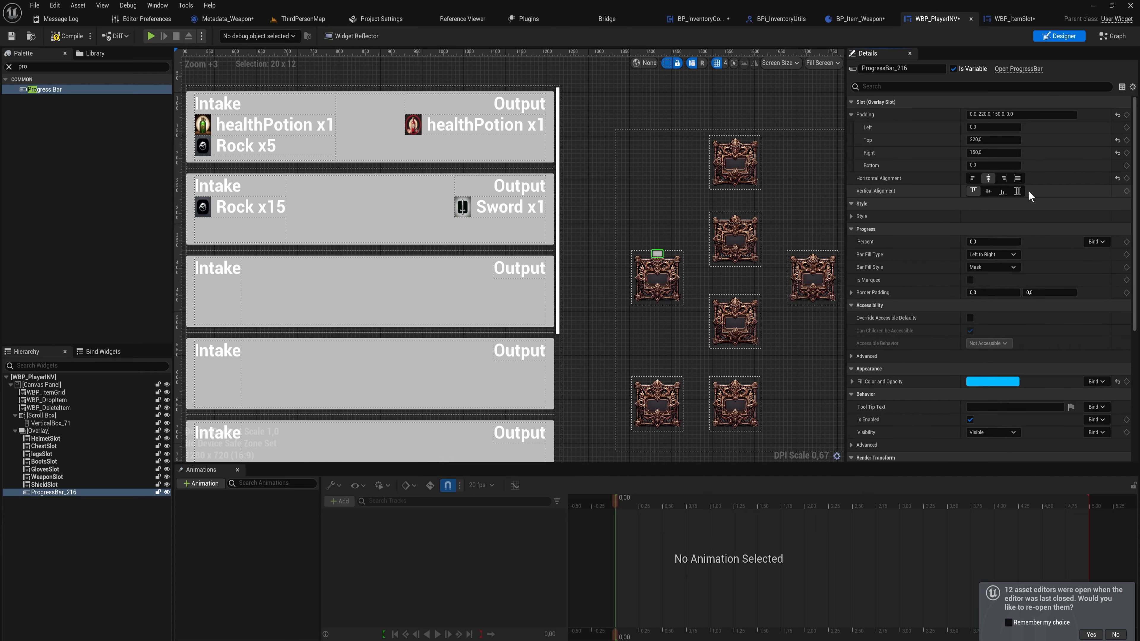
Set the progress bar's top padding to 320
{"action": "left_click", "coordinate": [990, 140]}
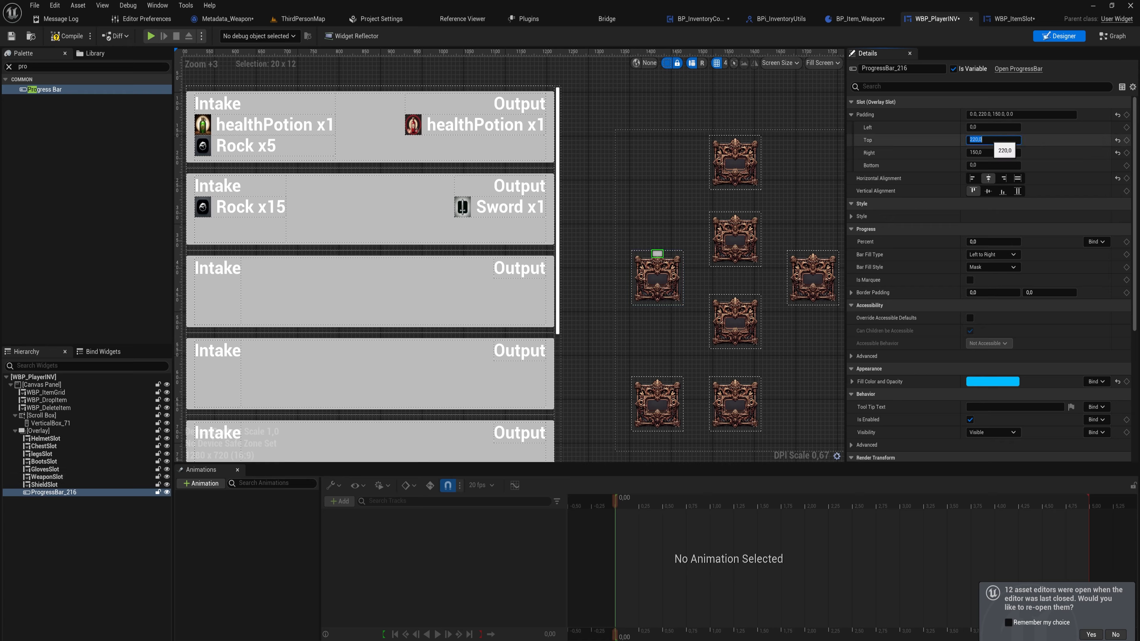
{"action": "key", "text": "Return"}
{"action": "type", "text": "320"}
{"action": "key", "text": "Return"}
{"action": "scroll", "coordinate": [660, 315], "scroll_direction": "up", "scroll_amount": 11}
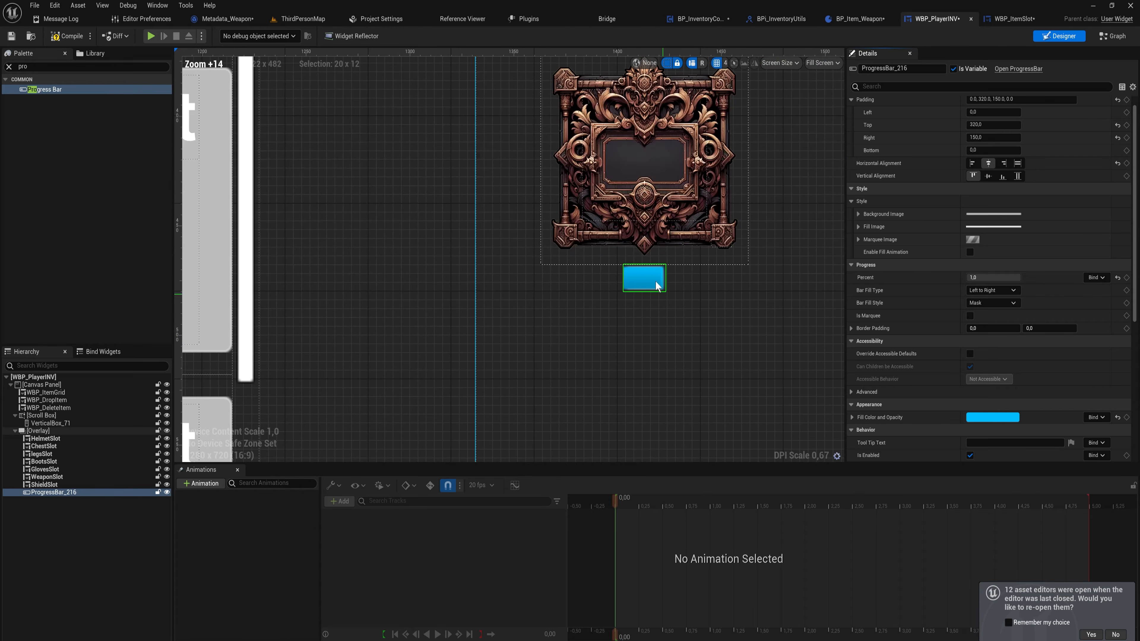
{"action": "scroll", "coordinate": [644, 333], "scroll_direction": "down", "scroll_amount": 14}
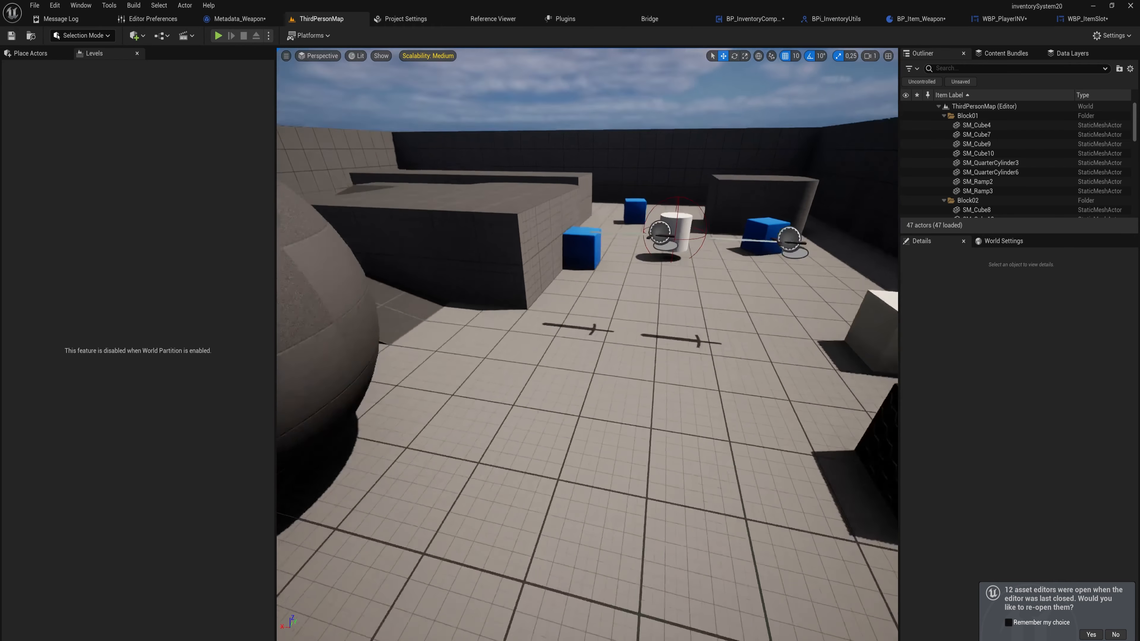
{"action": "key", "text": "s"}
{"action": "right_click_drag", "start_coordinate": [576, 319], "coordinate": [617, 334]}
{"action": "key", "text": "d"}
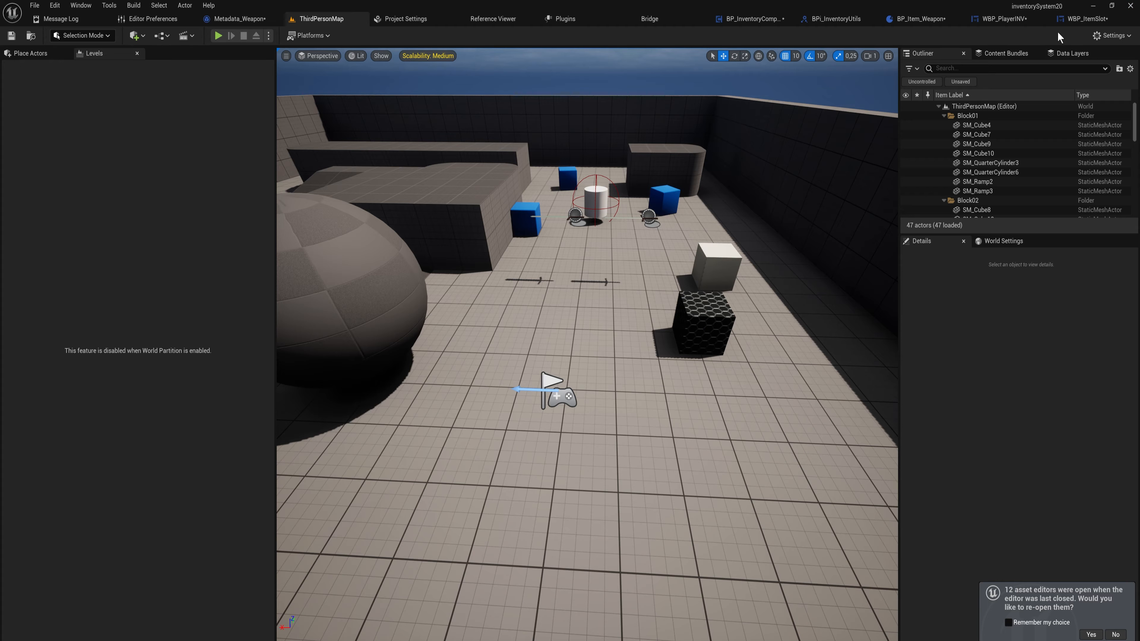
Open the WBP_ItemSlot designer and add a Progress Bar into its widget hierarchy
{"action": "left_click", "coordinate": [1081, 19]}
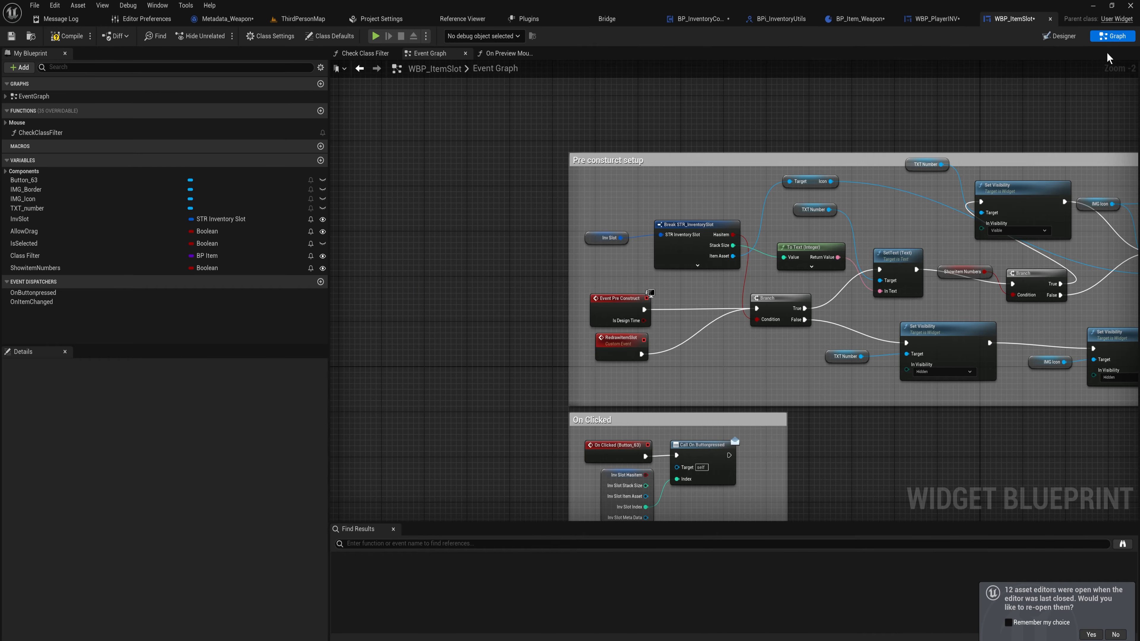
{"action": "left_click", "coordinate": [1059, 36]}
{"action": "scroll", "coordinate": [410, 214], "scroll_direction": "up", "scroll_amount": 5}
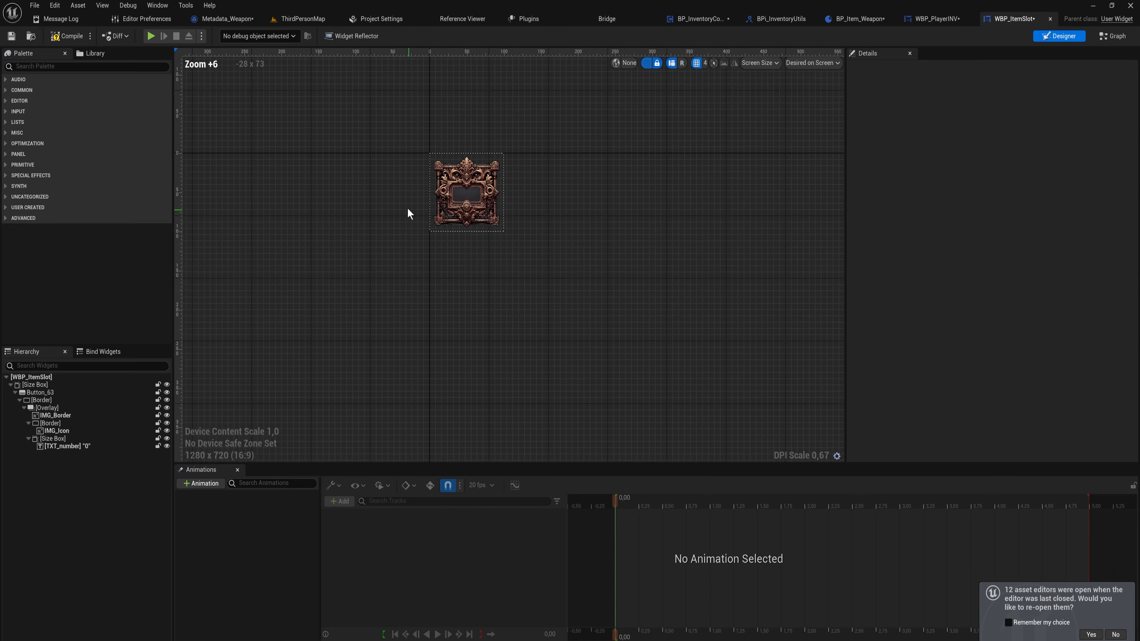
{"action": "scroll", "coordinate": [512, 280], "scroll_direction": "up", "scroll_amount": 7}
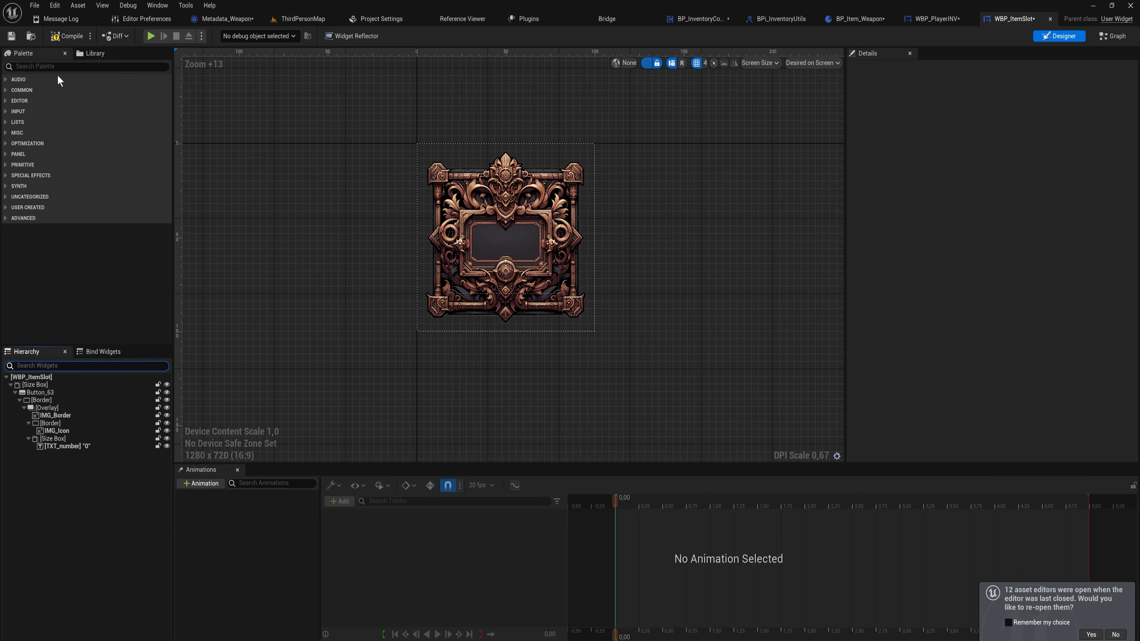
{"action": "left_click", "coordinate": [58, 66]}
{"action": "type", "text": "p"}
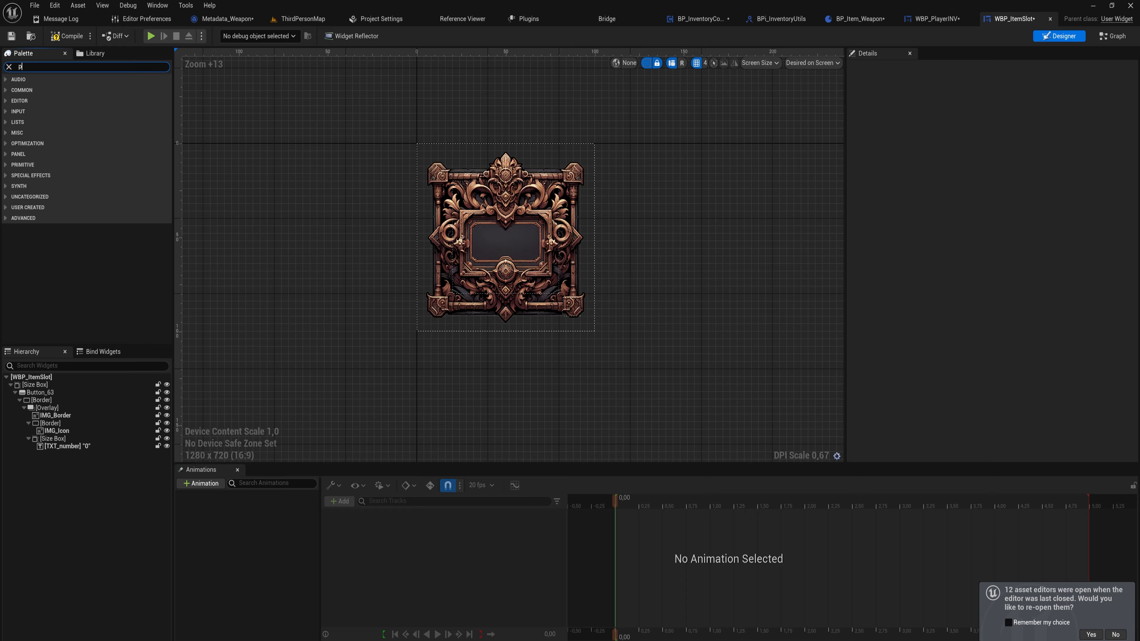
{"action": "type", "text": "ro"}
{"action": "left_click_drag", "start_coordinate": [56, 90], "coordinate": [44, 407]}
Align the slot's progress bar to fill horizontally at the bottom and set its percent to about 0.5
{"action": "left_click", "coordinate": [1002, 191]}
{"action": "left_click", "coordinate": [1017, 179]}
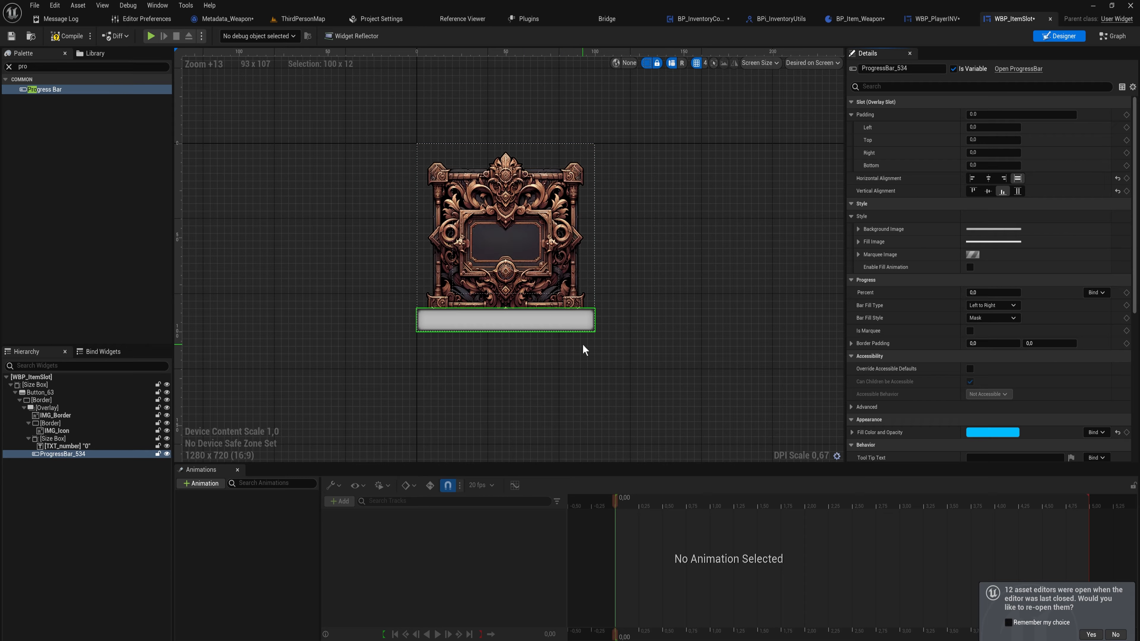
{"action": "left_click_drag", "start_coordinate": [987, 293], "coordinate": [1015, 293]}
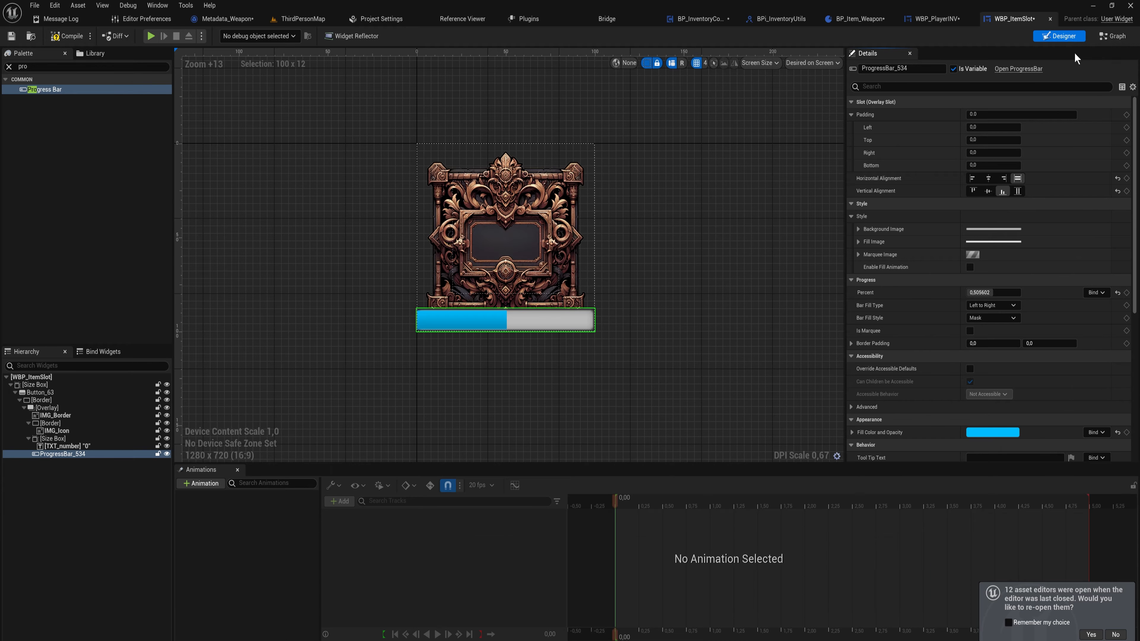
{"action": "left_click", "coordinate": [1112, 36]}
In the Event Graph, add a Set Visibility node hiding ProgressBar_534 at the end of the empty-slot branch
{"action": "right_click_drag", "start_coordinate": [778, 349], "coordinate": [366, 288]}
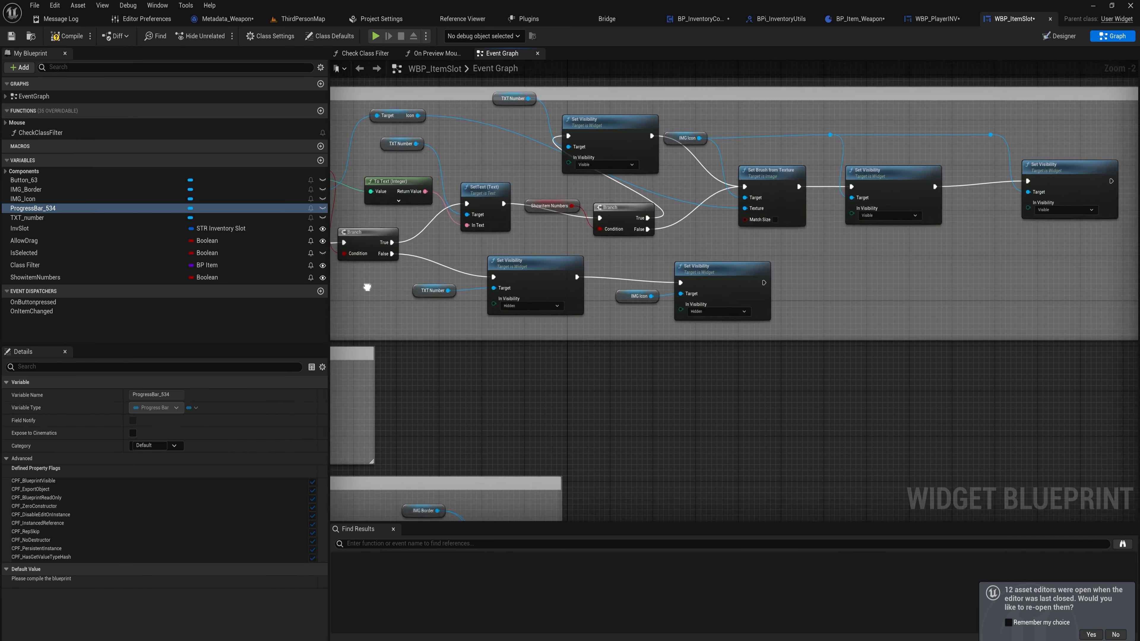
{"action": "scroll", "coordinate": [484, 283], "scroll_direction": "down", "scroll_amount": 1}
{"action": "right_click_drag", "start_coordinate": [484, 283], "coordinate": [707, 296]}
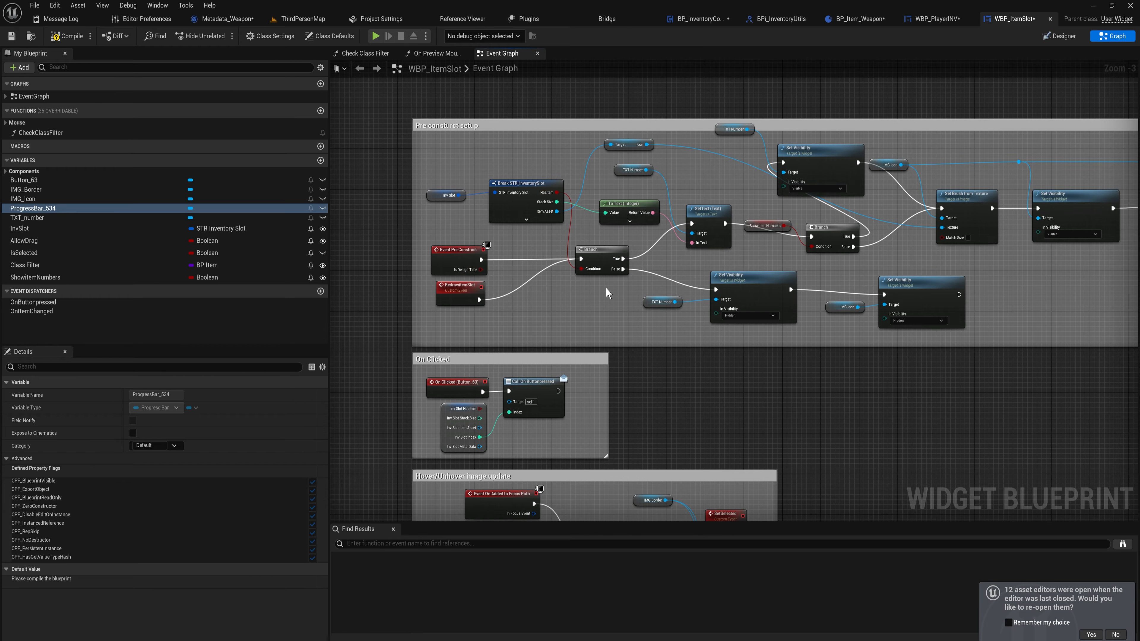
{"action": "left_click_drag", "start_coordinate": [57, 208], "coordinate": [988, 280]}
{"action": "right_click_drag", "start_coordinate": [988, 280], "coordinate": [841, 276]}
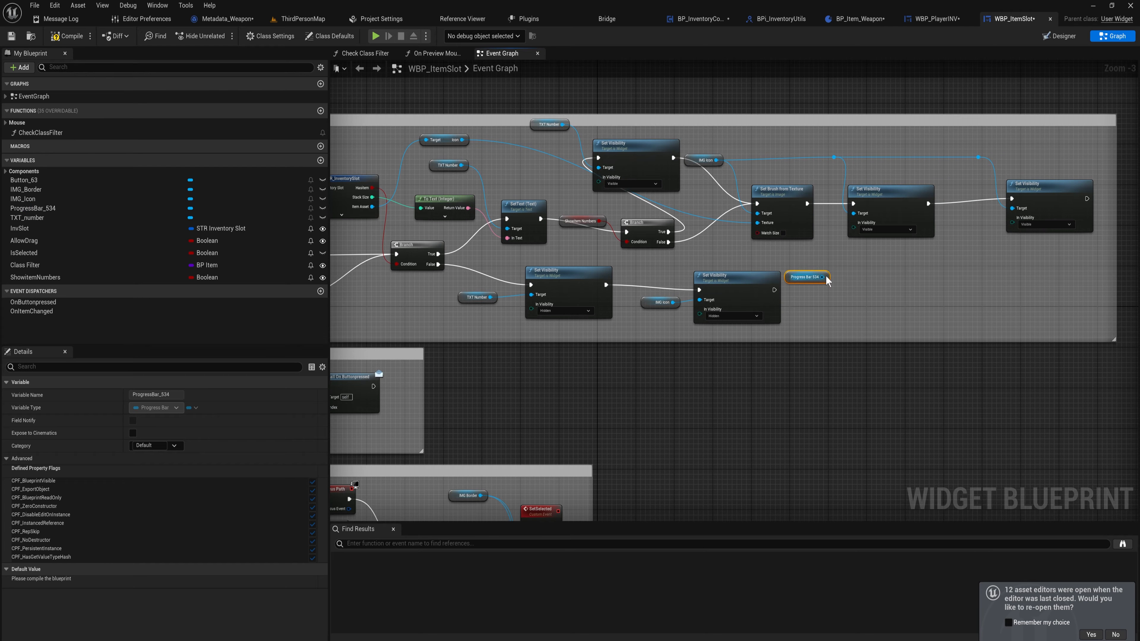
{"action": "left_click", "coordinate": [739, 277]}
{"action": "key", "text": "ctrl+c"}
{"action": "key", "text": "ctrl+v"}
{"action": "left_click_drag", "start_coordinate": [848, 300], "coordinate": [774, 292]}
{"action": "left_click_drag", "start_coordinate": [859, 288], "coordinate": [848, 306]}
{"action": "right_click_drag", "start_coordinate": [919, 293], "coordinate": [1122, 319]}
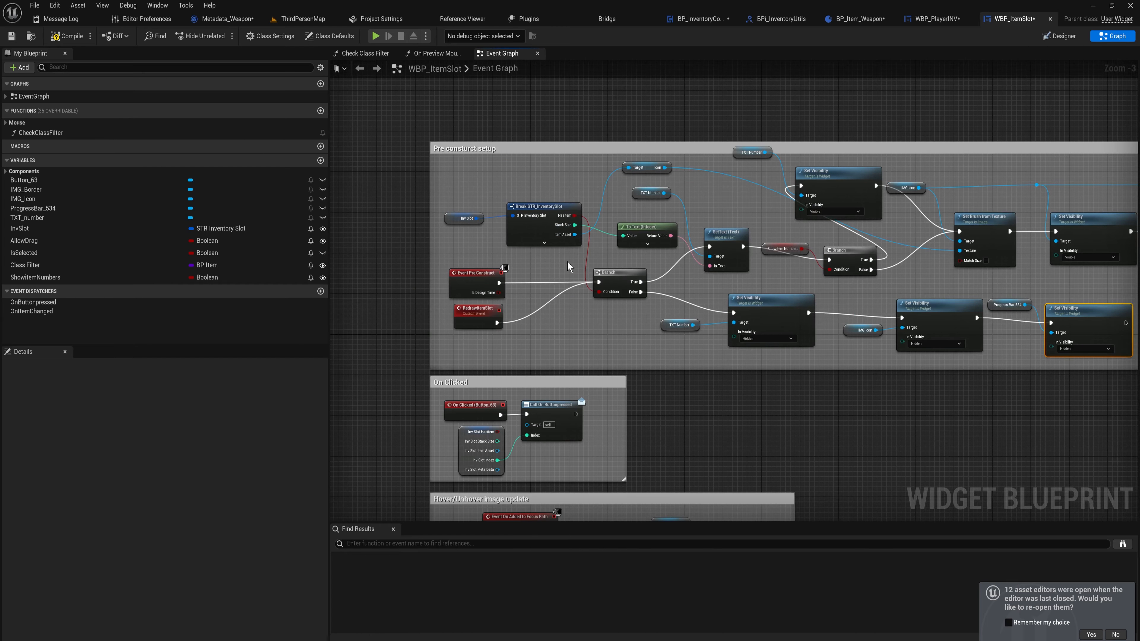
Duplicate the InvSlot getter and Break STR_InventorySlot node with Meta Data exposed beyond the visible branch
{"action": "left_click", "coordinate": [544, 242]}
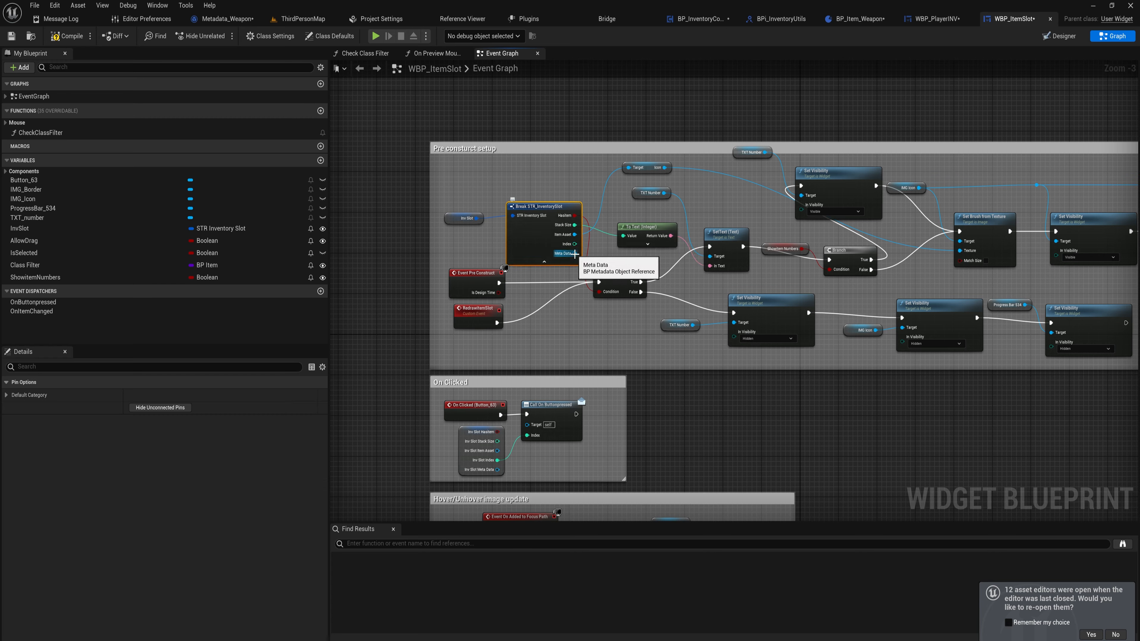
{"action": "left_click_drag", "start_coordinate": [575, 254], "coordinate": [621, 258]}
{"action": "left_click", "coordinate": [594, 258]}
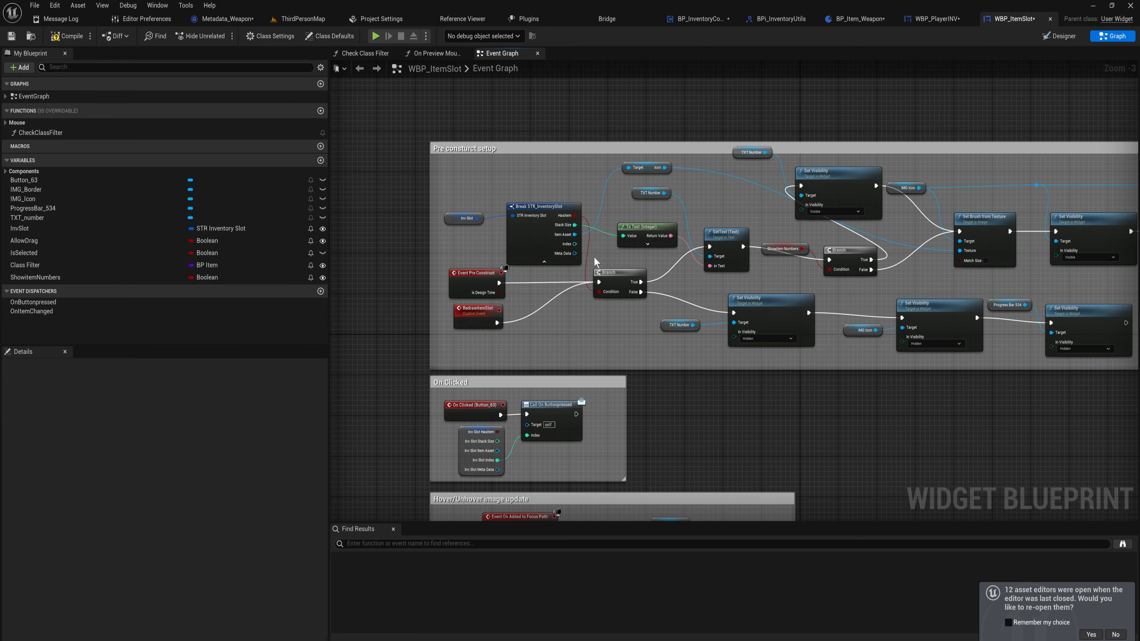
{"action": "right_click_drag", "start_coordinate": [623, 253], "coordinate": [514, 266]}
{"action": "left_click", "coordinate": [415, 240]}
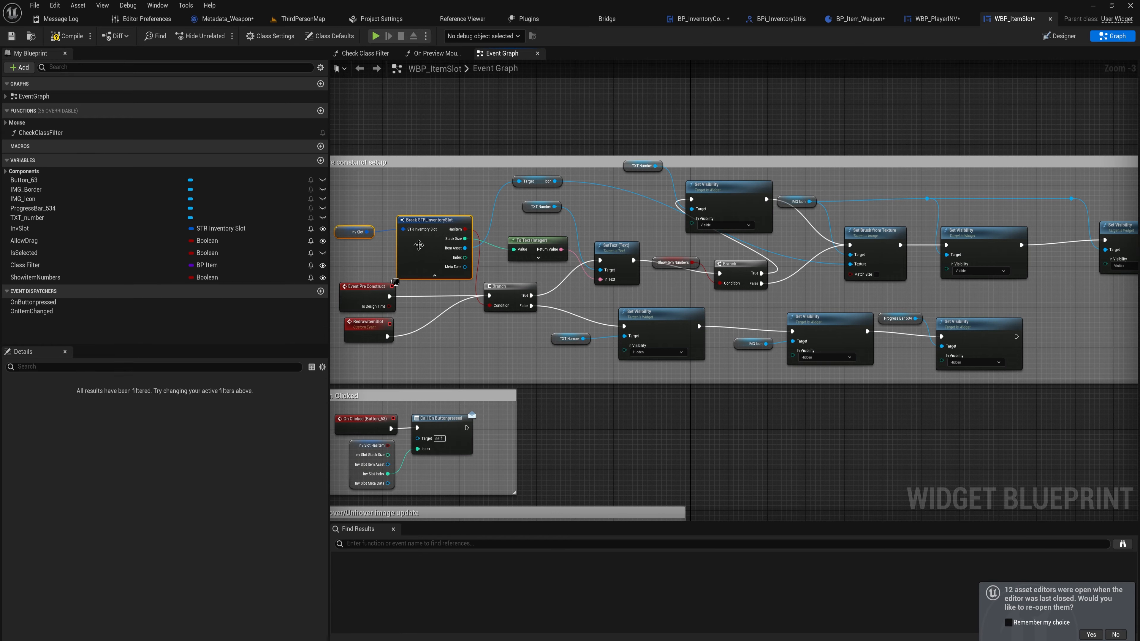
{"action": "right_click_drag", "start_coordinate": [1055, 259], "coordinate": [506, 287]}
{"action": "left_click", "coordinate": [687, 222]}
{"action": "key", "text": "ctrl+v"}
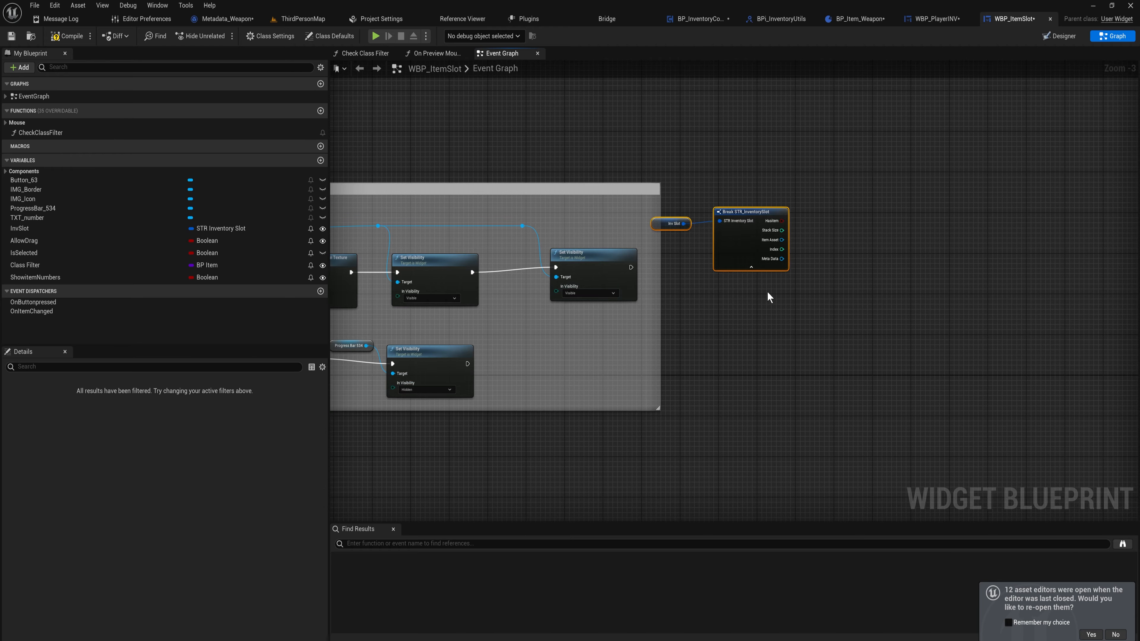
Cast the duplicated Meta Data to Metadata_Weapon and run the cast after the visible branch's last Set Visibility
{"action": "left_click_drag", "start_coordinate": [782, 259], "coordinate": [808, 273]}
{"action": "type", "text": "cast"}
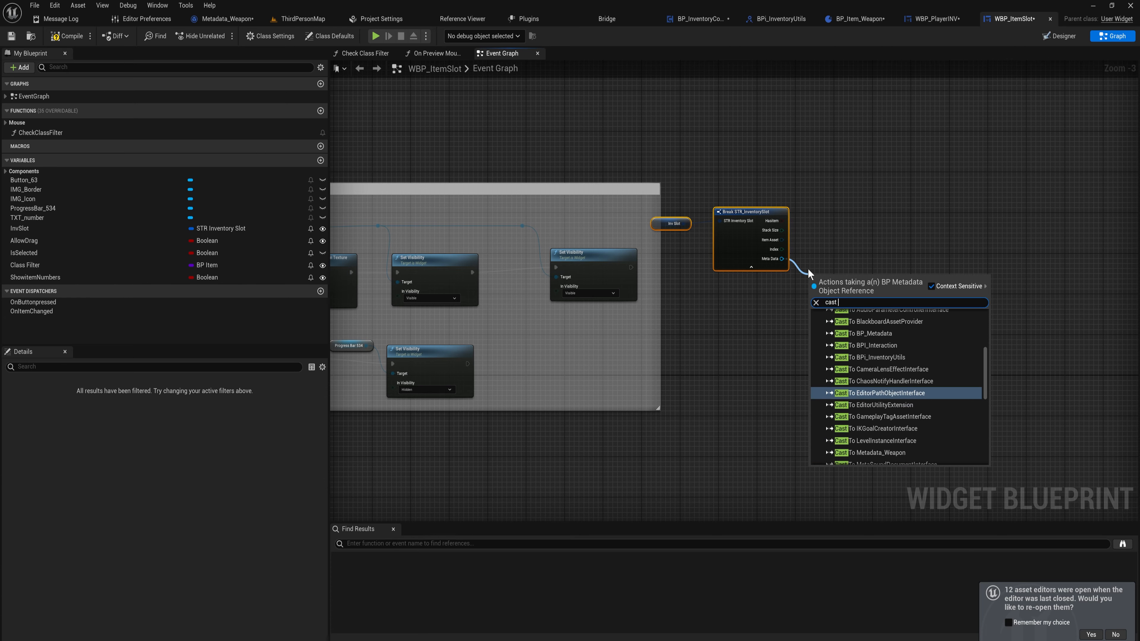
{"action": "type", "text": " weap"}
{"action": "key", "text": "Return"}
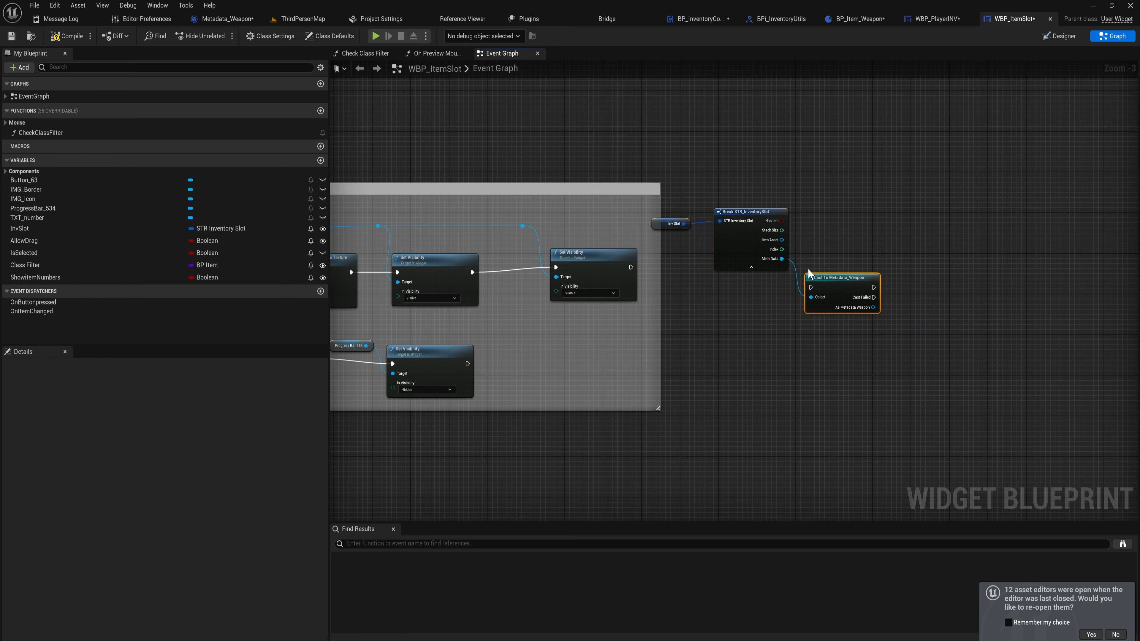
{"action": "left_click_drag", "start_coordinate": [631, 267], "coordinate": [811, 287]}
{"action": "left_click_drag", "start_coordinate": [839, 287], "coordinate": [781, 286]}
{"action": "left_click_drag", "start_coordinate": [749, 276], "coordinate": [718, 255]}
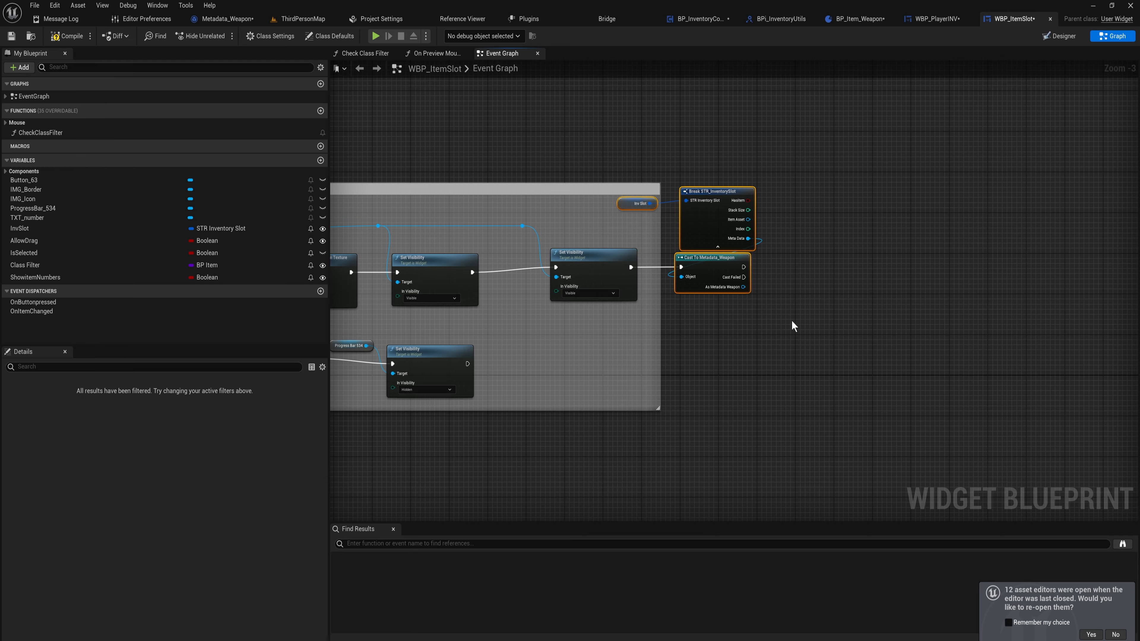
{"action": "left_click_drag", "start_coordinate": [791, 320], "coordinate": [727, 272]}
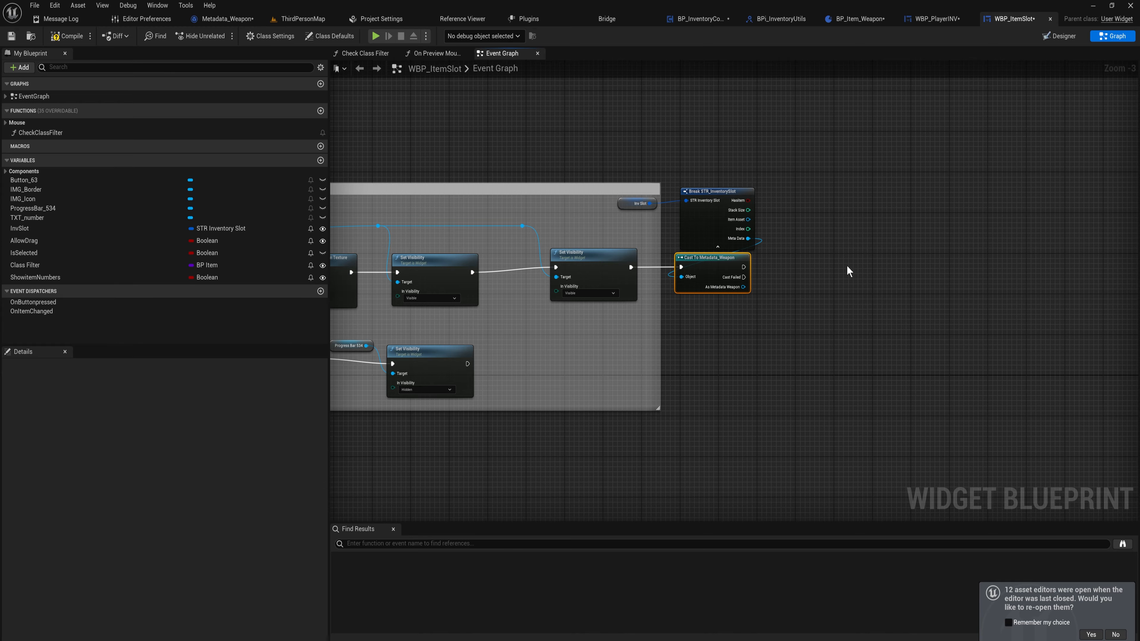
Paste a Set Visibility hiding ProgressBar_534 and run it from the cast's Cast Failed output
{"action": "scroll", "coordinate": [789, 310], "scroll_direction": "up", "scroll_amount": 2}
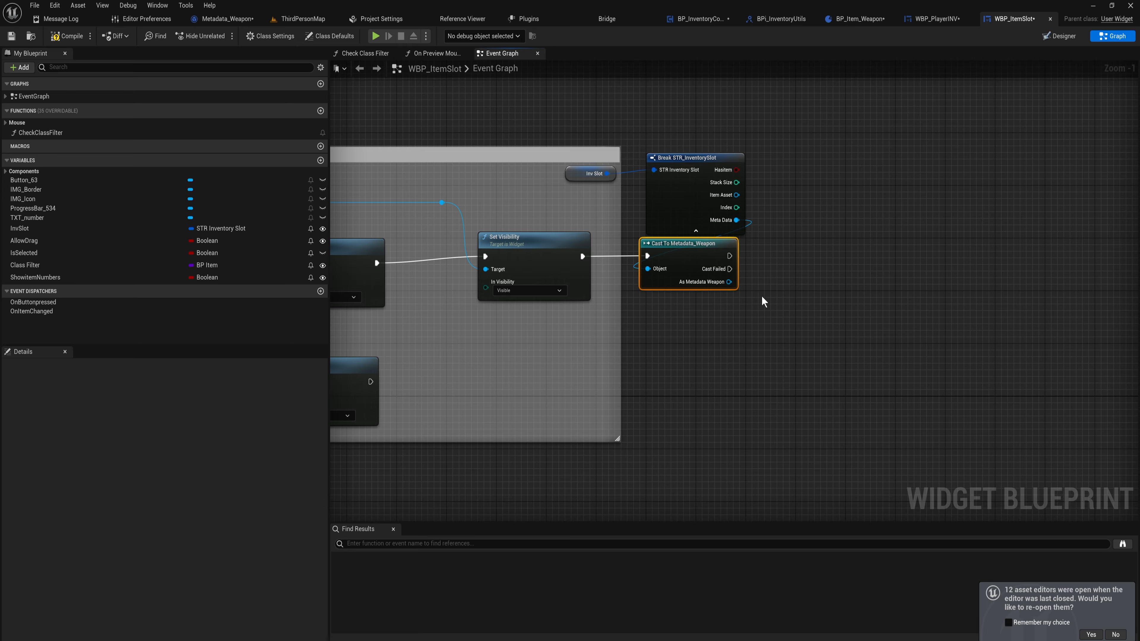
{"action": "left_click_drag", "start_coordinate": [696, 244], "coordinate": [702, 243]}
{"action": "right_click_drag", "start_coordinate": [782, 291], "coordinate": [713, 301]}
{"action": "right_click_drag", "start_coordinate": [644, 317], "coordinate": [1002, 273]}
{"action": "left_click_drag", "start_coordinate": [758, 362], "coordinate": [524, 305]}
{"action": "right_click_drag", "start_coordinate": [871, 297], "coordinate": [534, 339]}
{"action": "left_click", "coordinate": [789, 277]}
{"action": "key", "text": "ctrl+v"}
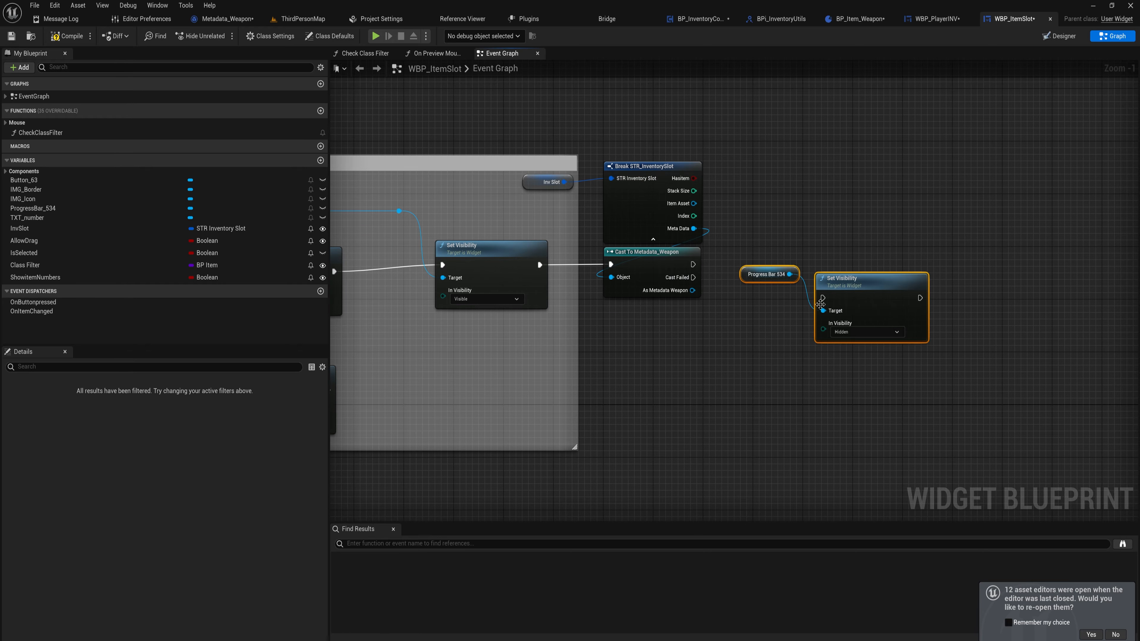
{"action": "left_click_drag", "start_coordinate": [823, 298], "coordinate": [694, 278]}
{"action": "left_click", "coordinate": [754, 315]}
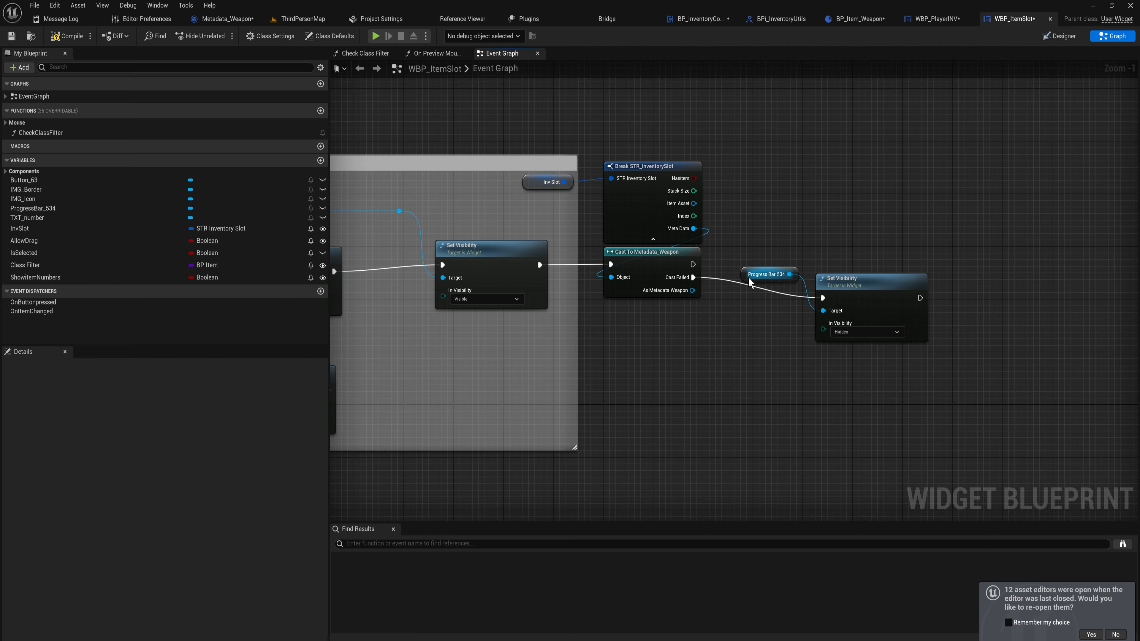
{"action": "left_click_drag", "start_coordinate": [765, 274], "coordinate": [765, 313]}
{"action": "left_click_drag", "start_coordinate": [881, 258], "coordinate": [764, 362]}
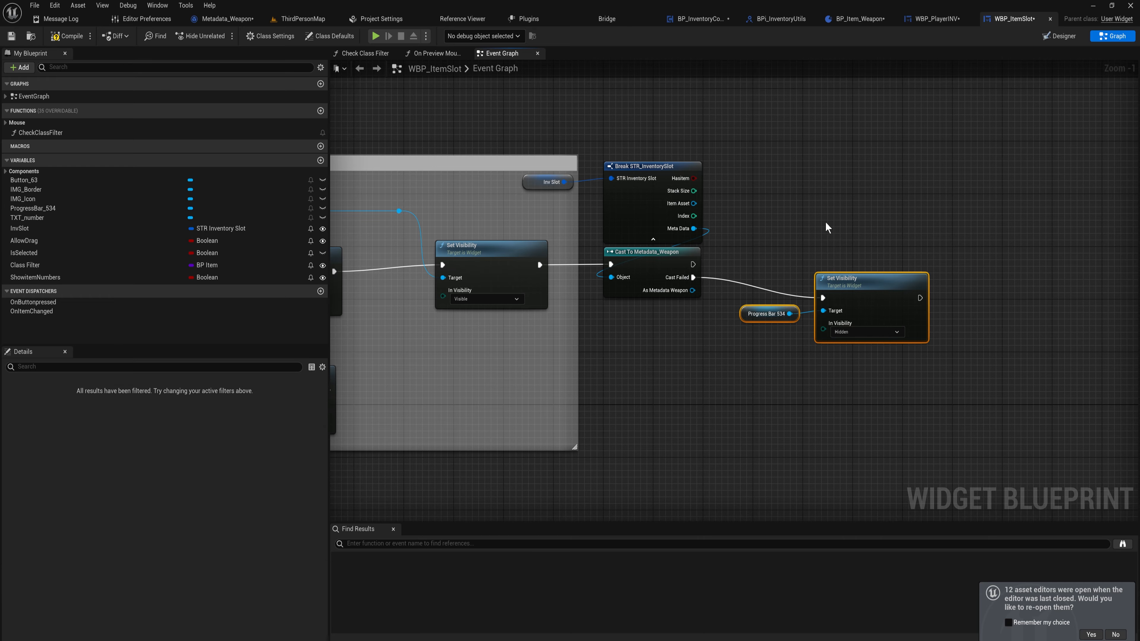
Paste another ProgressBar_534 Set Visibility on the cast's success path and set it to Visible
{"action": "key", "text": "ctrl+v"}
{"action": "left_click_drag", "start_coordinate": [694, 265], "coordinate": [866, 225]}
{"action": "right_click_drag", "start_coordinate": [924, 252], "coordinate": [691, 251]}
{"action": "left_click", "coordinate": [691, 260]}
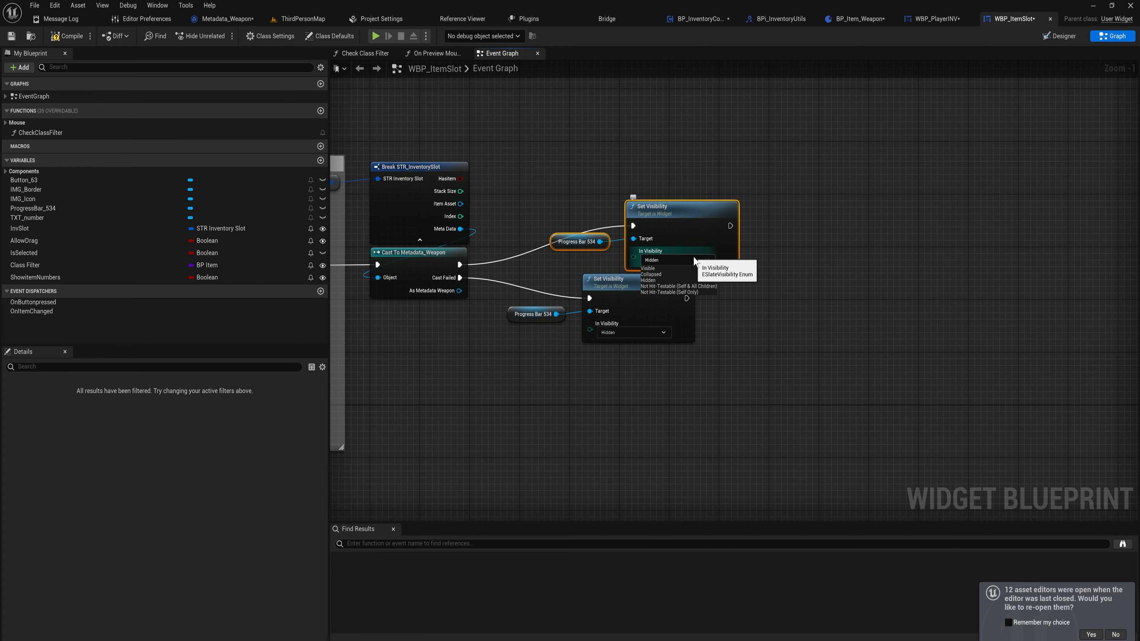
{"action": "left_click", "coordinate": [661, 271]}
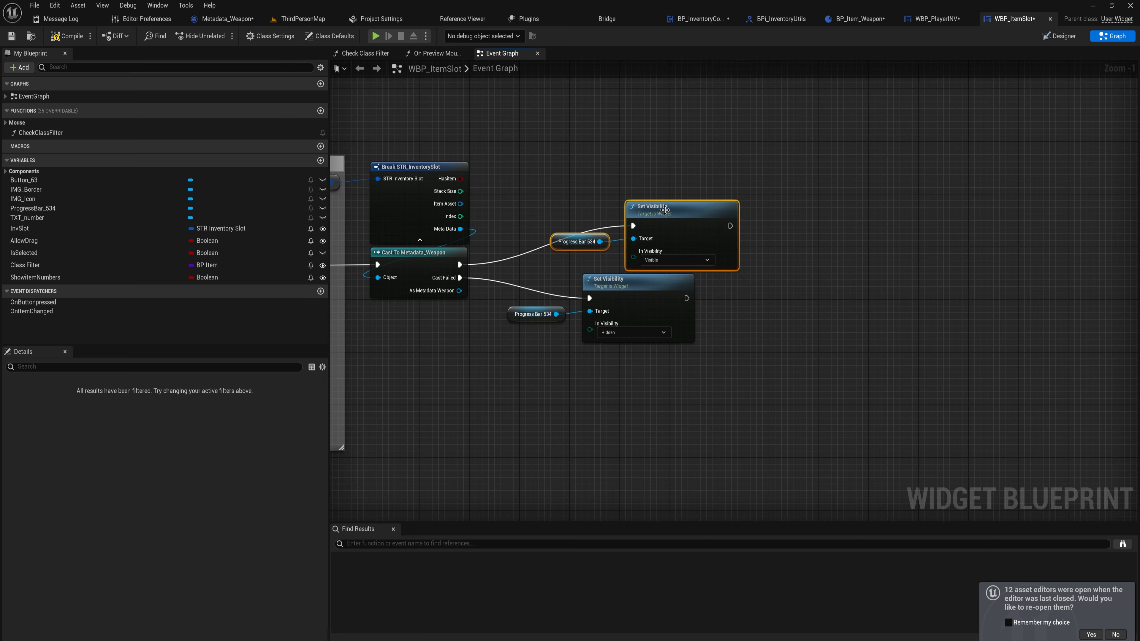
{"action": "left_click_drag", "start_coordinate": [705, 169], "coordinate": [558, 264]}
{"action": "left_click_drag", "start_coordinate": [698, 218], "coordinate": [631, 238]}
{"action": "left_click", "coordinate": [534, 241]}
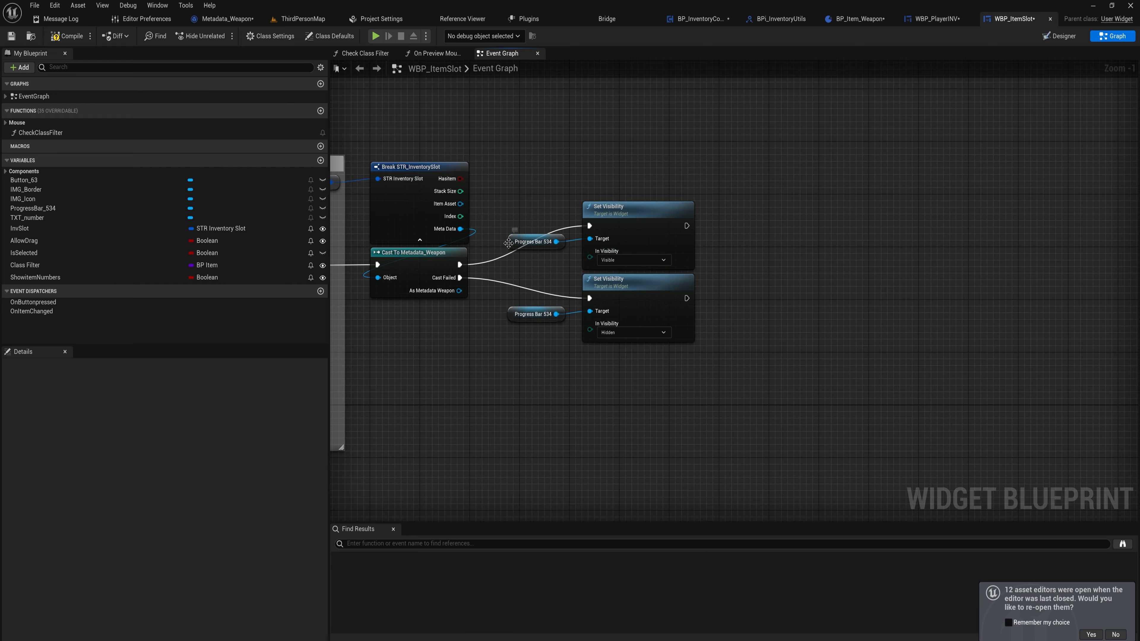
Add a Set Percent node for ProgressBar_534 after the Visible Set Visibility
{"action": "left_click_drag", "start_coordinate": [534, 242], "coordinate": [773, 256]}
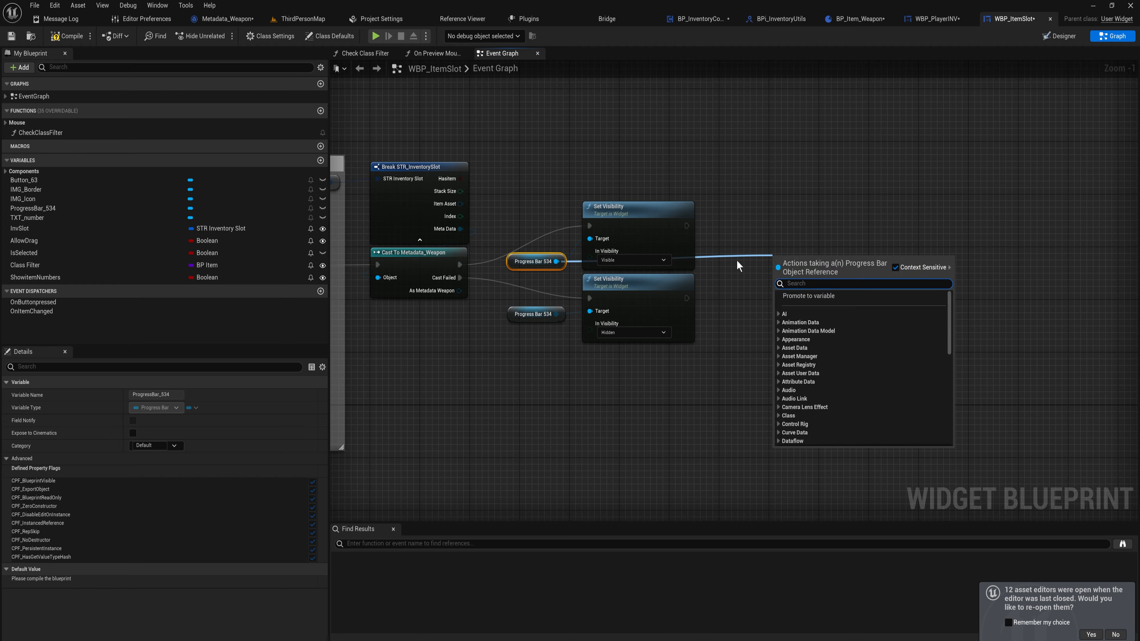
{"action": "type", "text": "percent"}
{"action": "key", "text": "Return"}
{"action": "left_click_drag", "start_coordinate": [684, 225], "coordinate": [804, 213]}
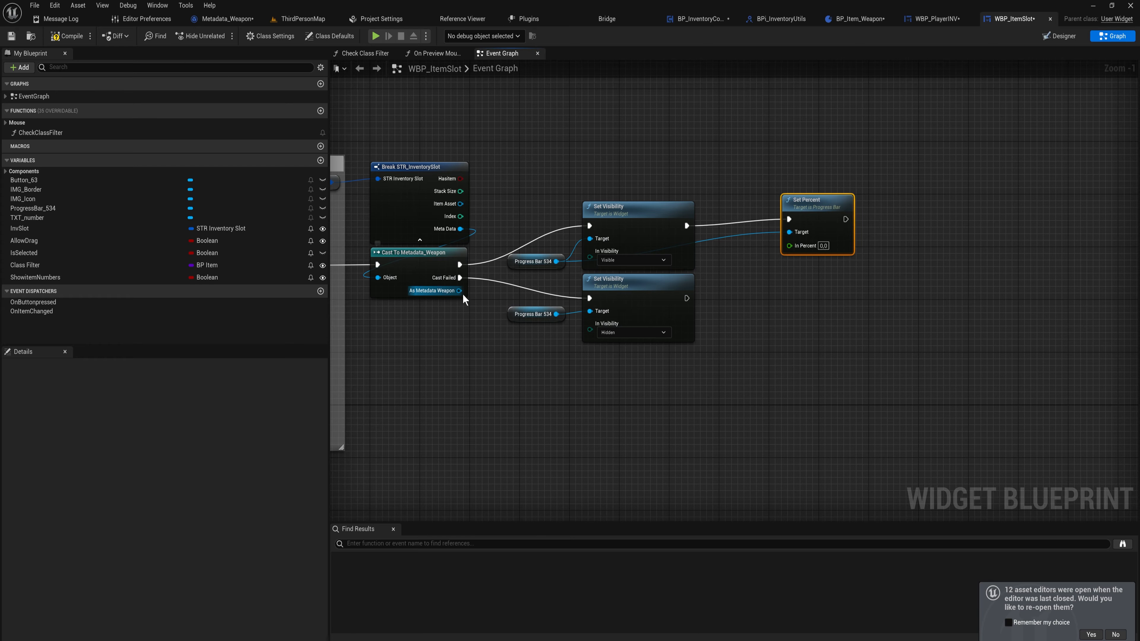
Get the Max Durability and Durability variables from the cast's Metadata_Weapon output
{"action": "left_click_drag", "start_coordinate": [459, 291], "coordinate": [498, 333]}
{"action": "type", "text": "get dur"}
{"action": "key", "text": "Return"}
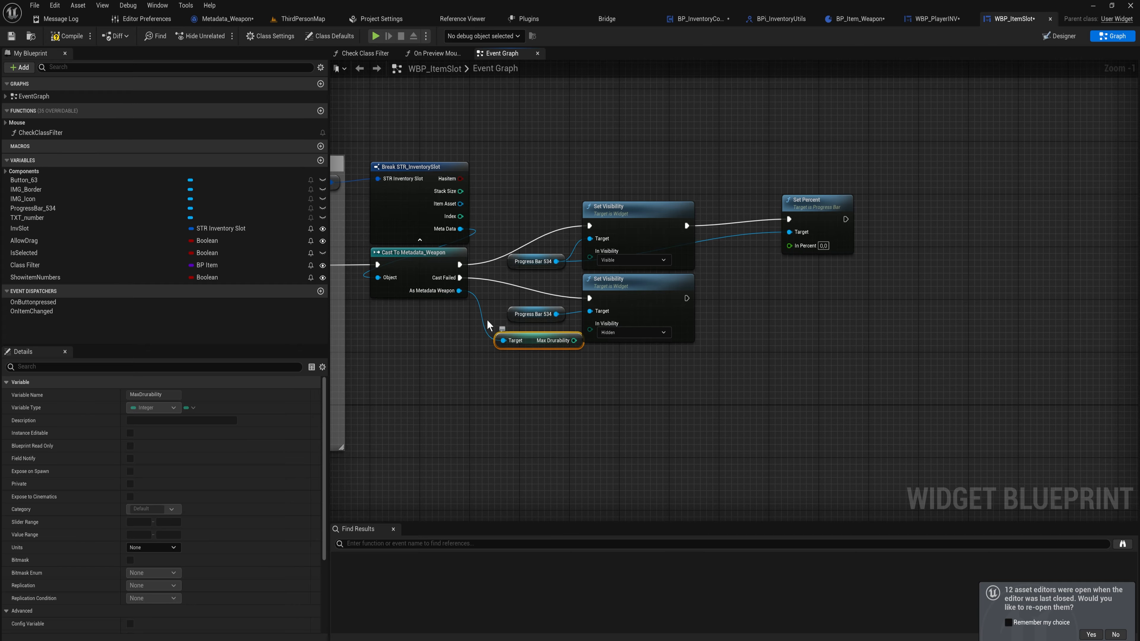
{"action": "left_click_drag", "start_coordinate": [458, 291], "coordinate": [497, 375]}
{"action": "type", "text": "get dur"}
{"action": "key", "text": "Return"}
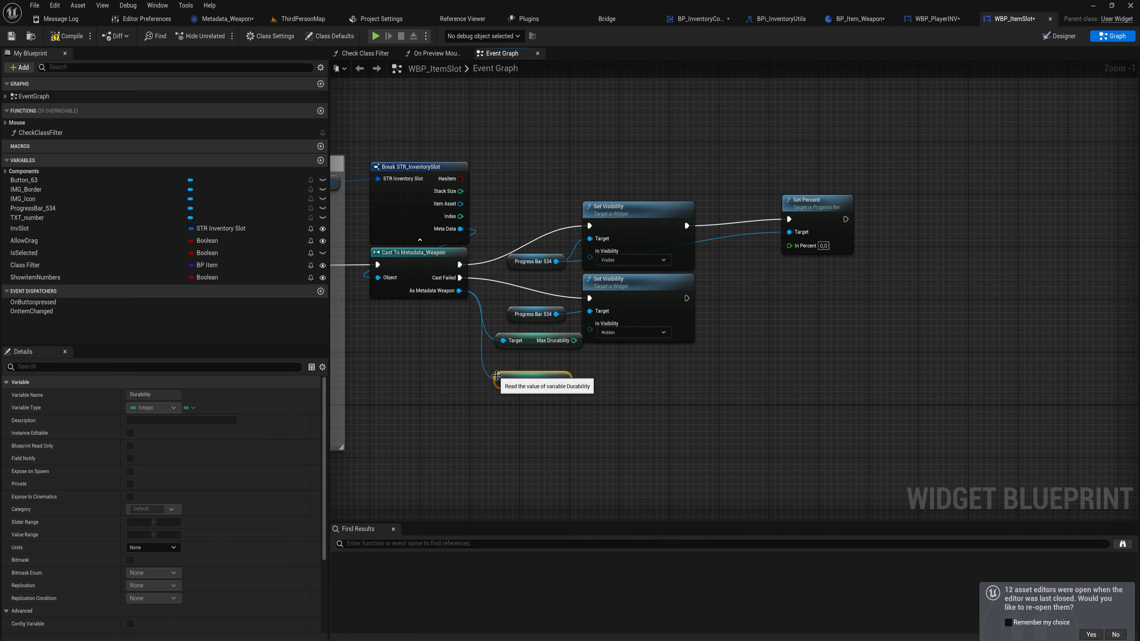
Add a Divide node next to the Max Durability and Durability getters
{"action": "right_click_drag", "start_coordinate": [563, 380], "coordinate": [486, 374]}
{"action": "left_click_drag", "start_coordinate": [485, 374], "coordinate": [570, 371]}
{"action": "type", "text": "/"}
{"action": "key", "text": "Return"}
{"action": "left_click_drag", "start_coordinate": [475, 414], "coordinate": [460, 383]}
{"action": "left_click", "coordinate": [573, 436]}
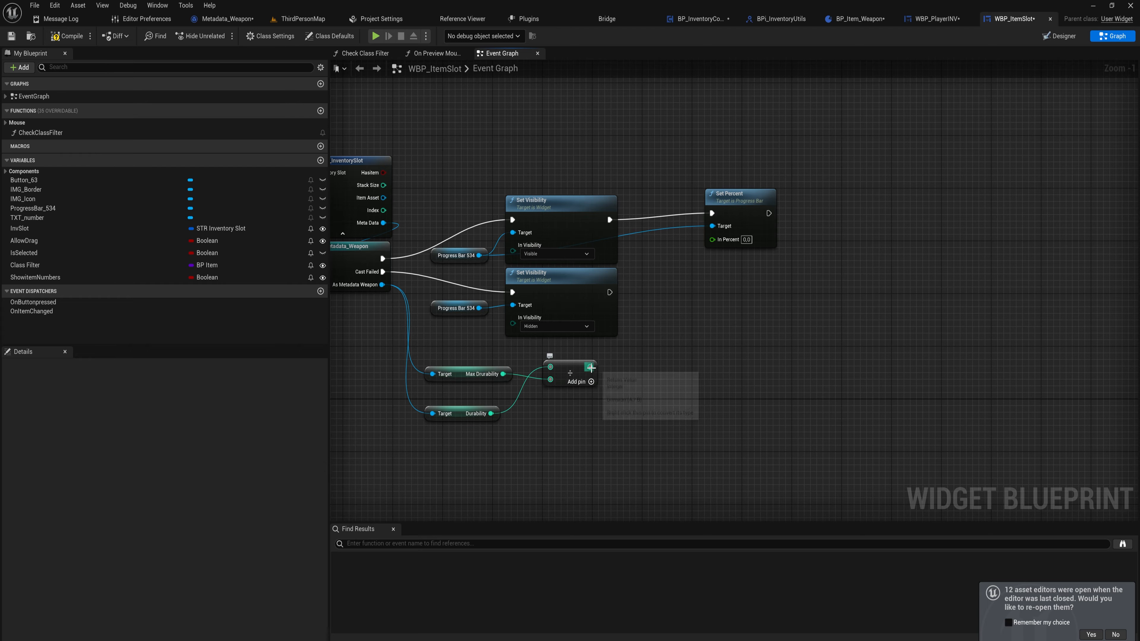
Convert the Divide node's pins to float (double-precision) and connect its result to Set Percent's In Percent
{"action": "left_click", "coordinate": [551, 380], "text": "alt"}
{"action": "left_click_drag", "start_coordinate": [552, 381], "coordinate": [490, 413]}
{"action": "left_click", "coordinate": [551, 368], "text": "alt"}
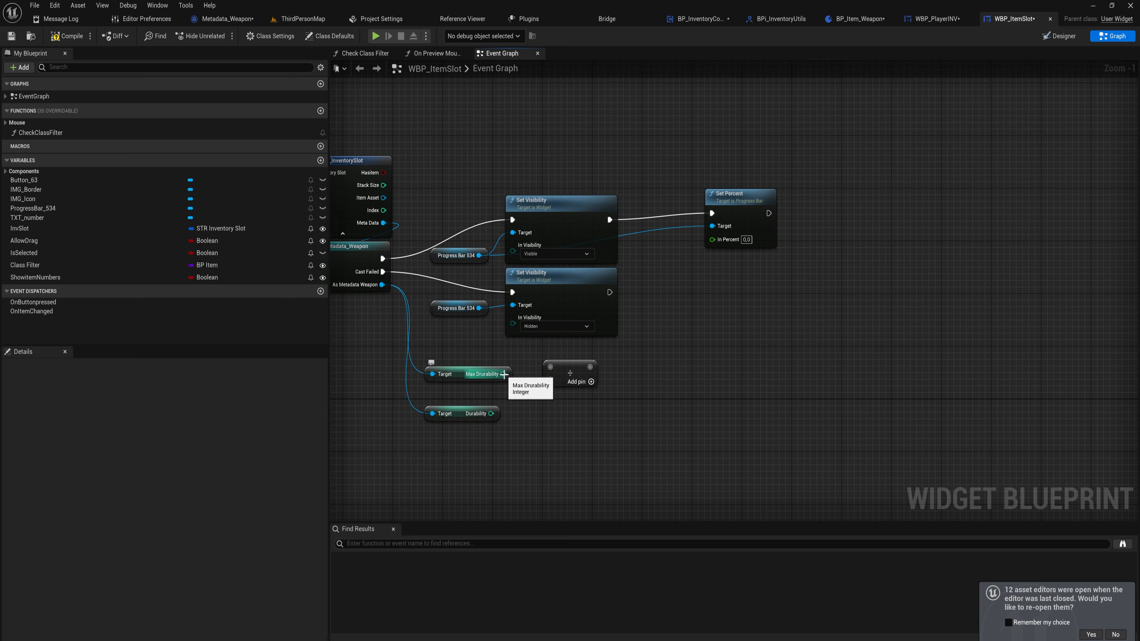
{"action": "right_click", "coordinate": [550, 369]}
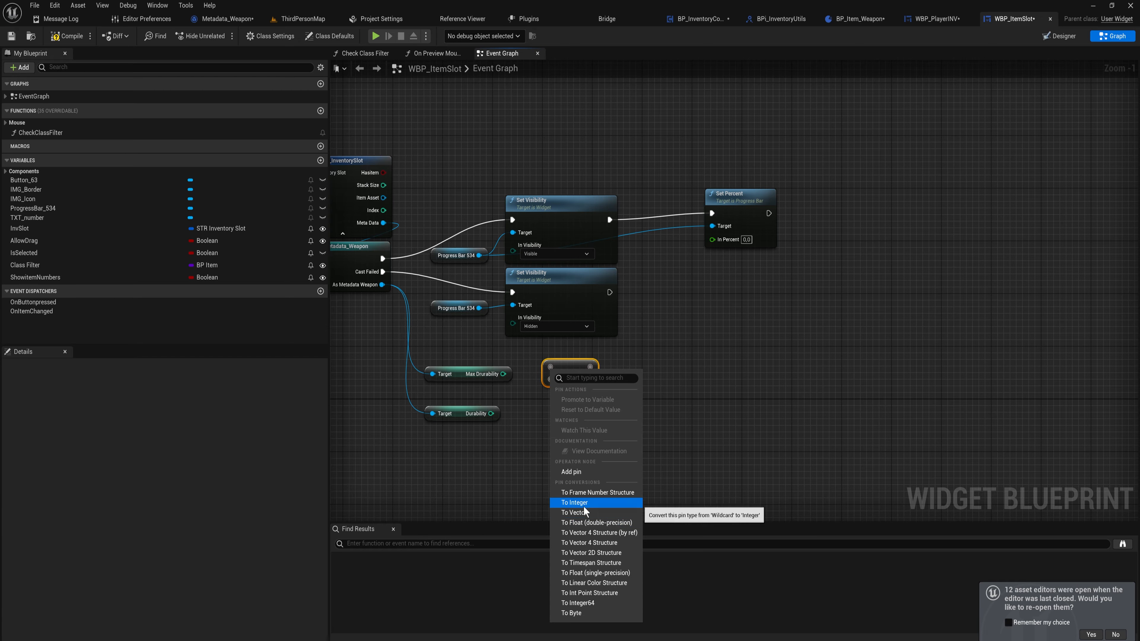
{"action": "left_click", "coordinate": [596, 523]}
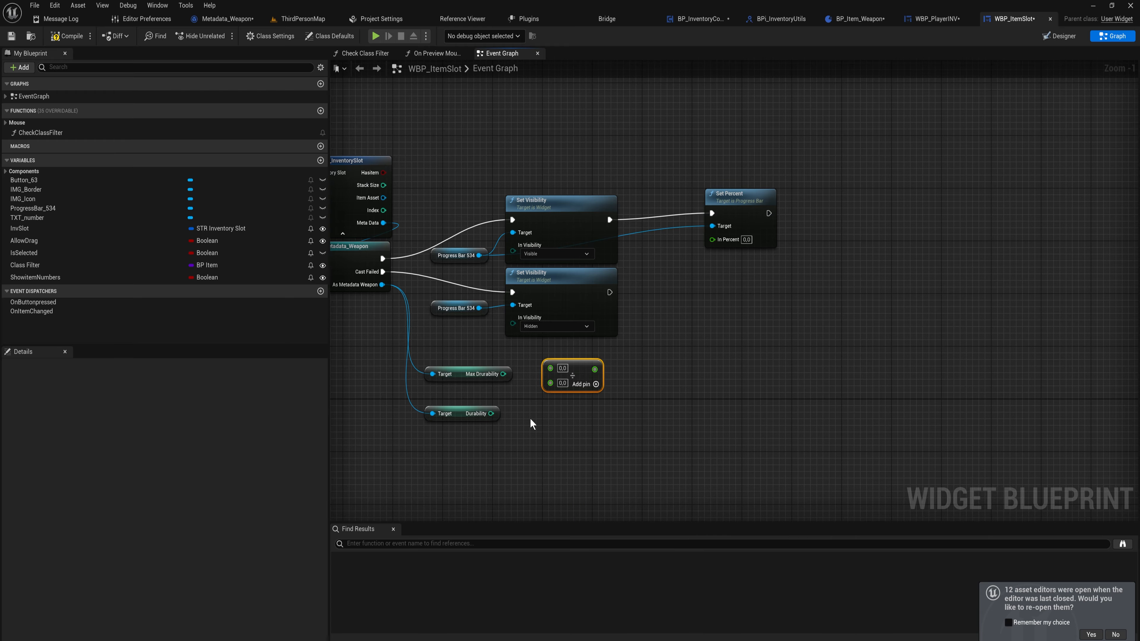
{"action": "left_click_drag", "start_coordinate": [595, 369], "coordinate": [714, 239]}
{"action": "left_click_drag", "start_coordinate": [580, 369], "coordinate": [580, 382]}
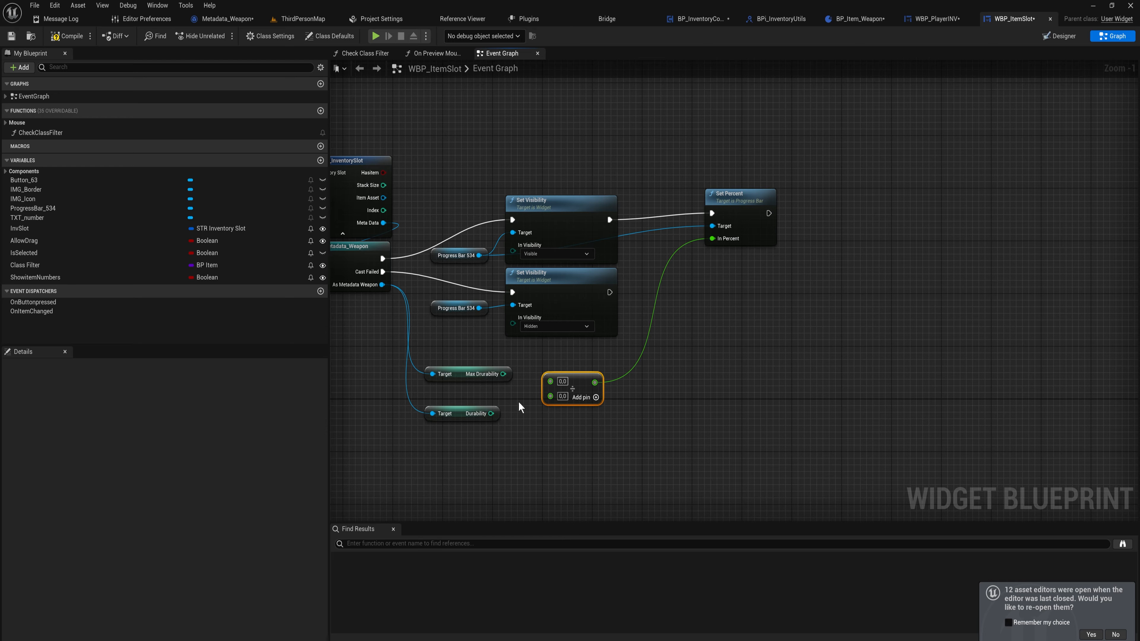
Feed Max Durability and Durability into the Divide node through To Float conversion nodes
{"action": "left_click_drag", "start_coordinate": [491, 413], "coordinate": [552, 399]}
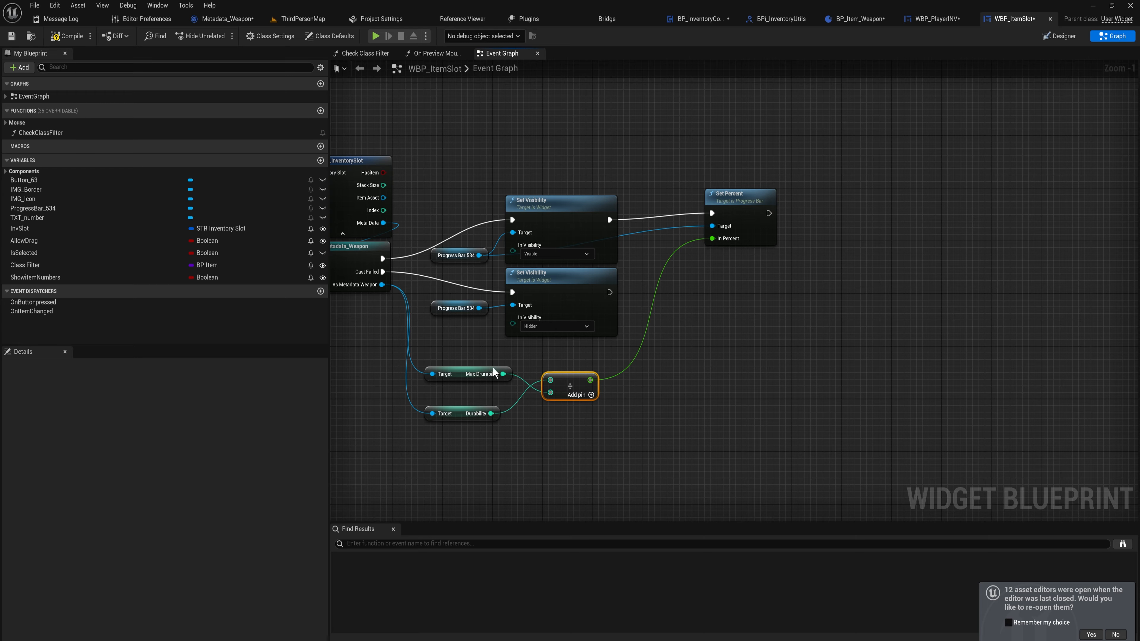
{"action": "left_click", "coordinate": [568, 447]}
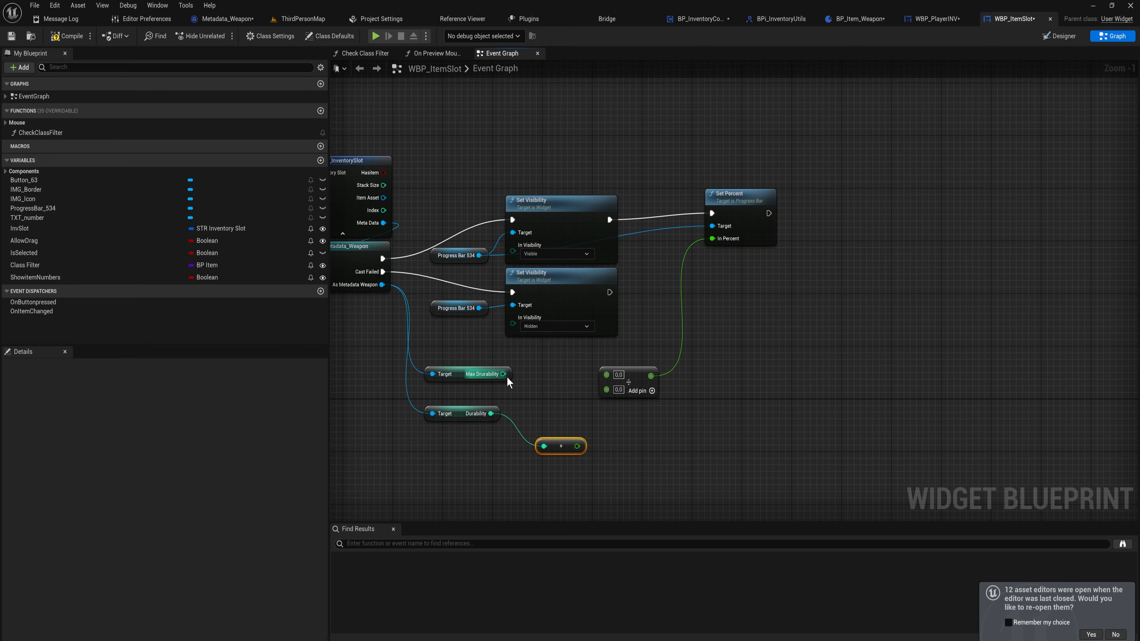
{"action": "left_click_drag", "start_coordinate": [503, 375], "coordinate": [537, 397]}
{"action": "type", "text": "to flo"}
{"action": "left_click", "coordinate": [578, 442]}
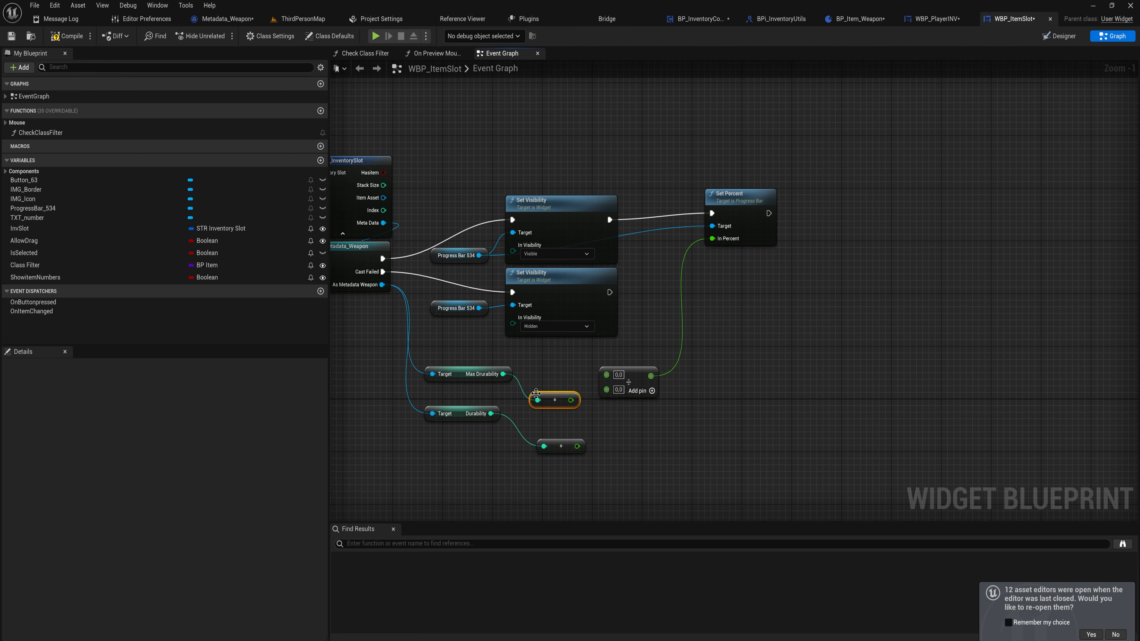
{"action": "left_click_drag", "start_coordinate": [557, 400], "coordinate": [557, 375]}
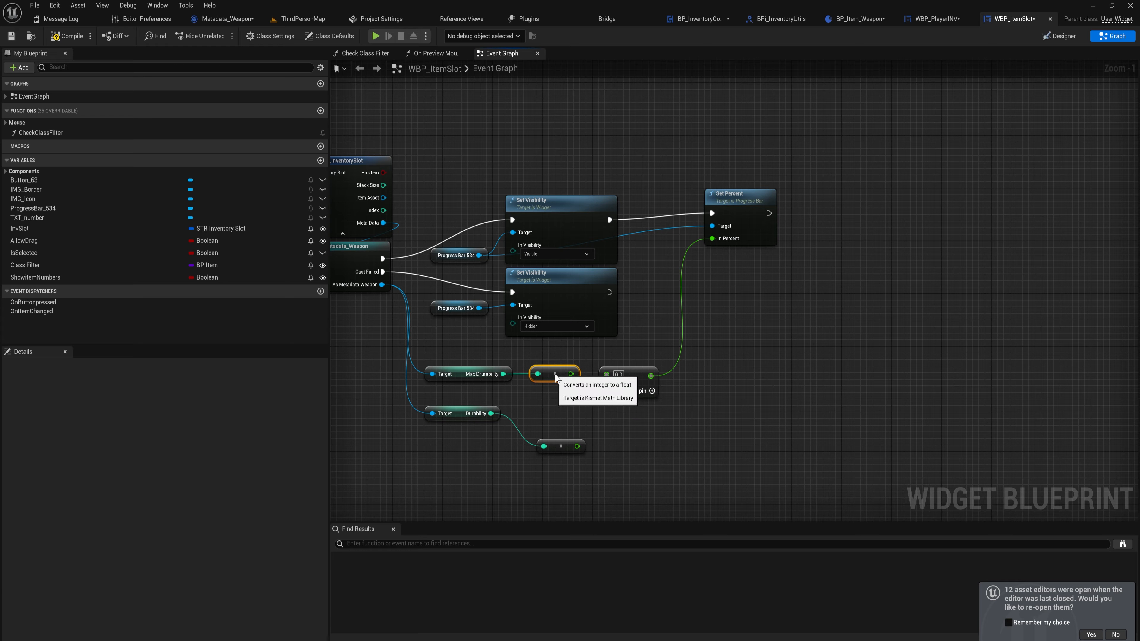
{"action": "left_click_drag", "start_coordinate": [566, 448], "coordinate": [550, 415]}
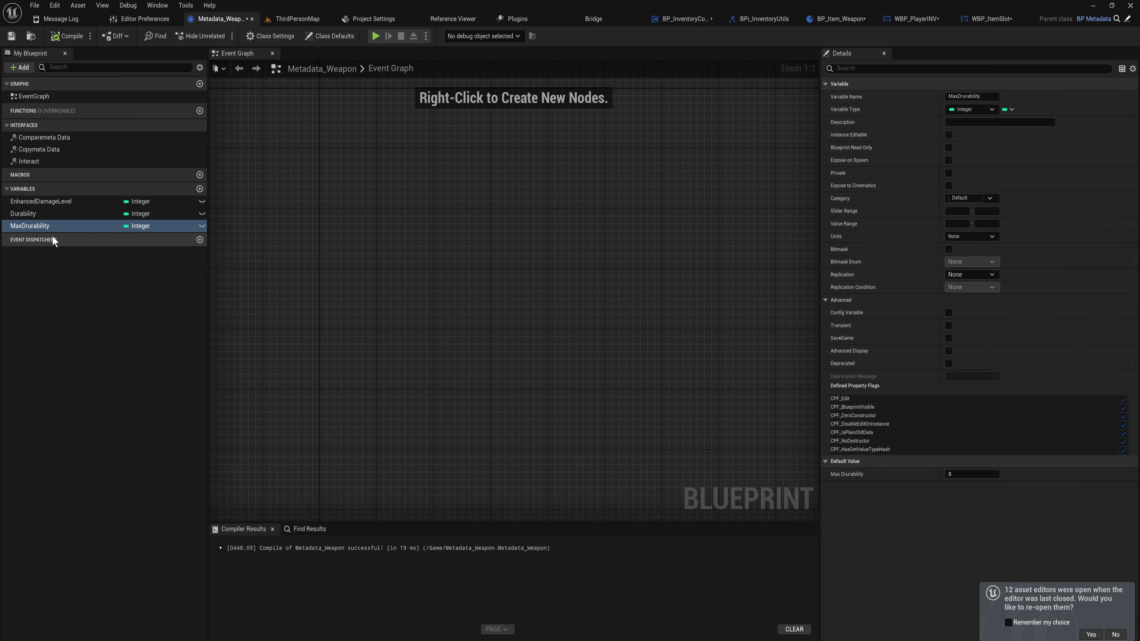
Inspect the default values of the Durability and MaxDrurability variables in the Metadata_Weapon blueprint
{"action": "left_click", "coordinate": [76, 217]}
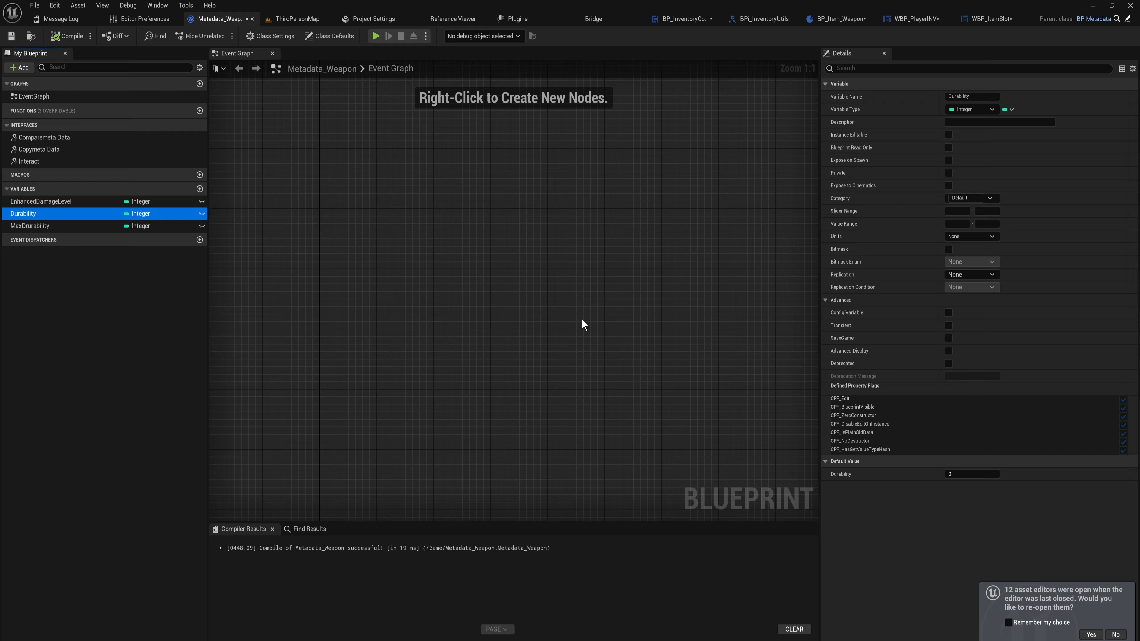
{"action": "left_click", "coordinate": [172, 226]}
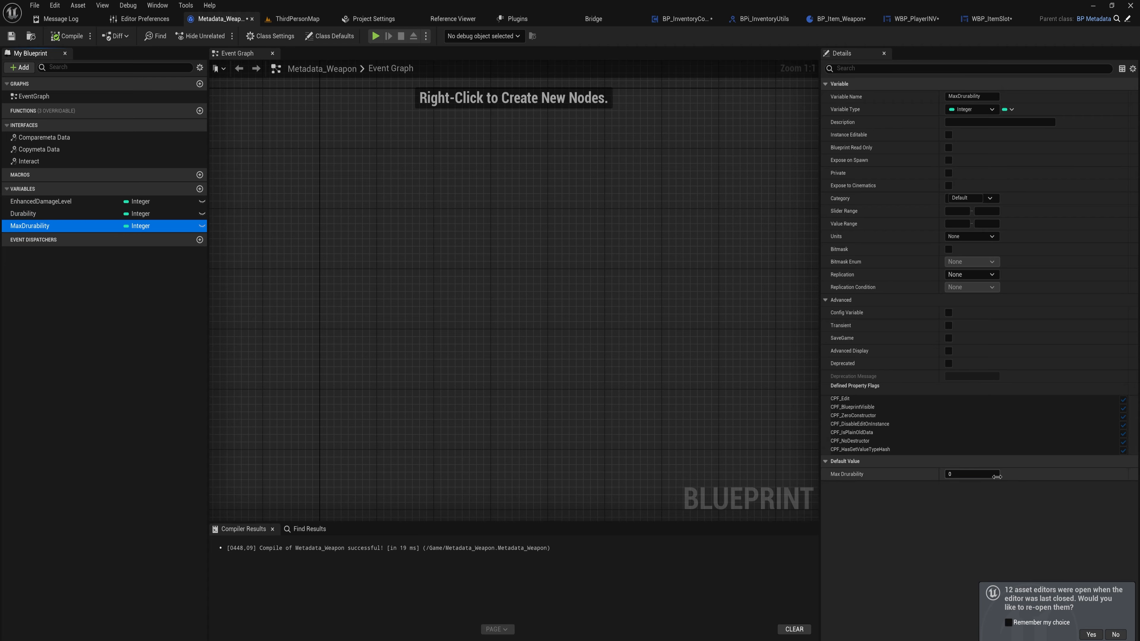
{"action": "left_click", "coordinate": [987, 474]}
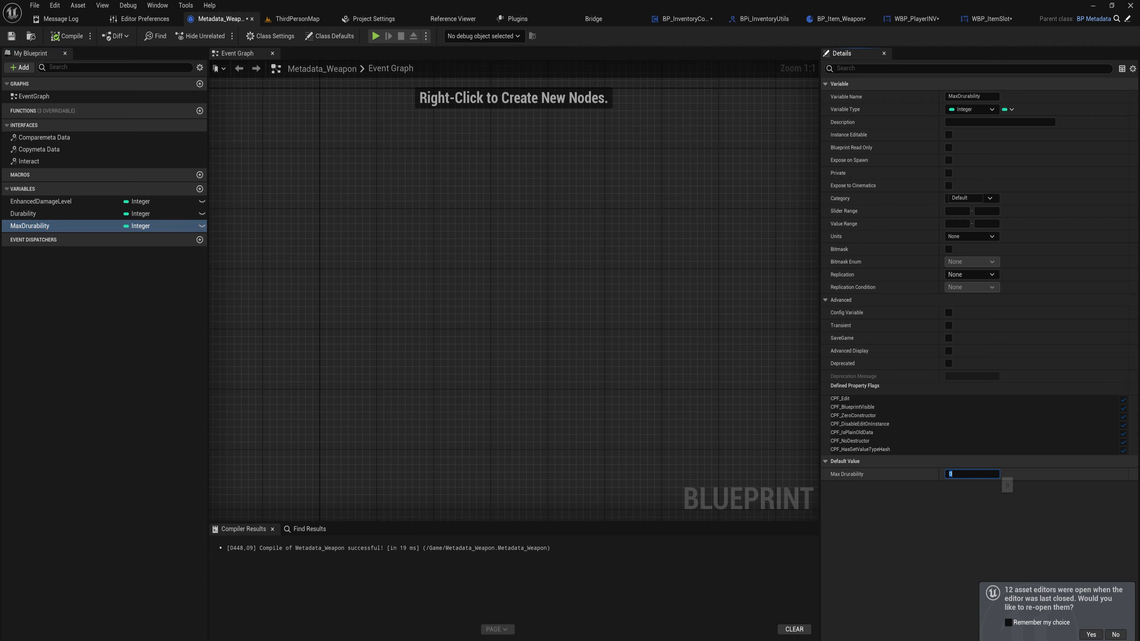
{"action": "left_click", "coordinate": [67, 213]}
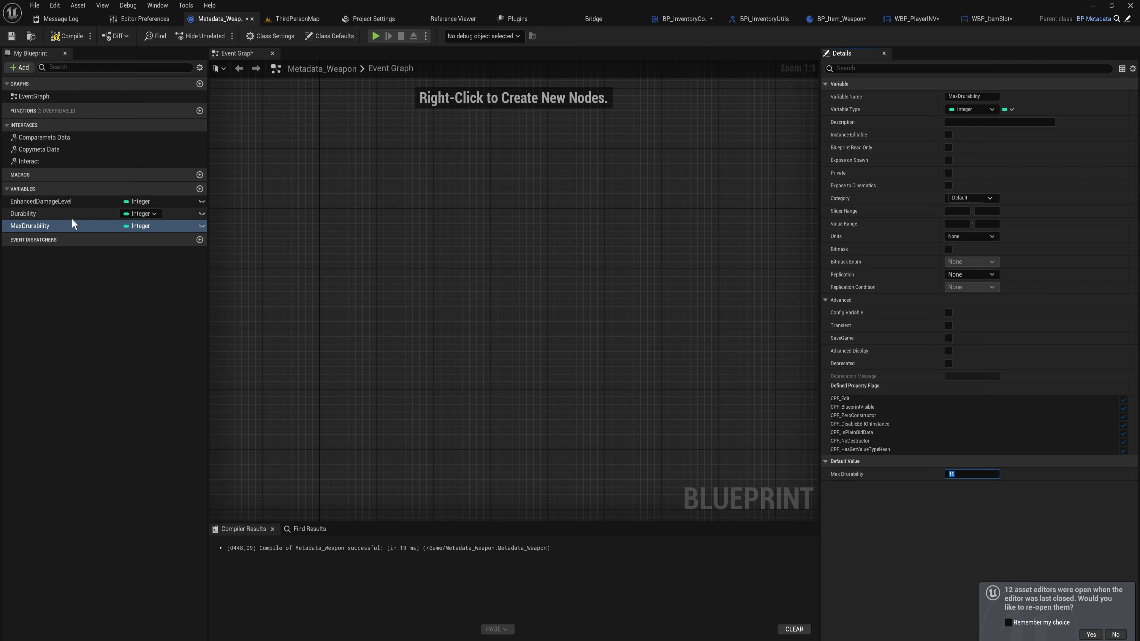
{"action": "left_click", "coordinate": [980, 474]}
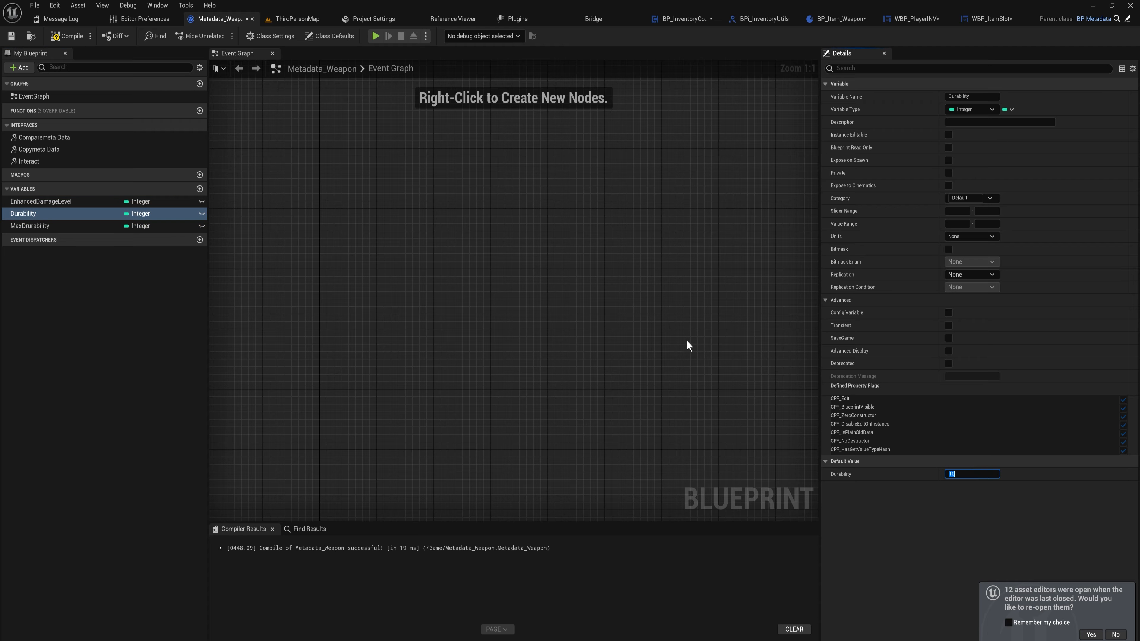
{"action": "left_click", "coordinate": [674, 315]}
{"action": "left_click_drag", "start_coordinate": [406, 141], "coordinate": [695, 388]}
{"action": "left_click", "coordinate": [68, 227]}
Play the level, open the inventory and drag the sword between slots to test the durability bar
{"action": "left_click", "coordinate": [376, 35]}
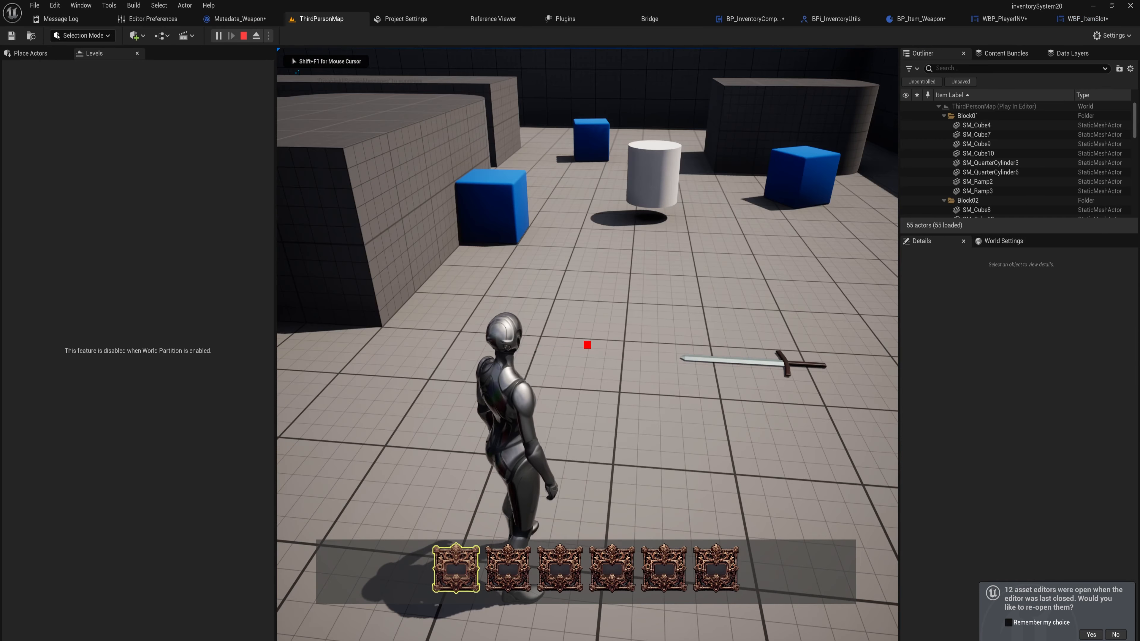
{"action": "key", "text": "Tab"}
{"action": "left_click_drag", "start_coordinate": [379, 119], "coordinate": [716, 286]}
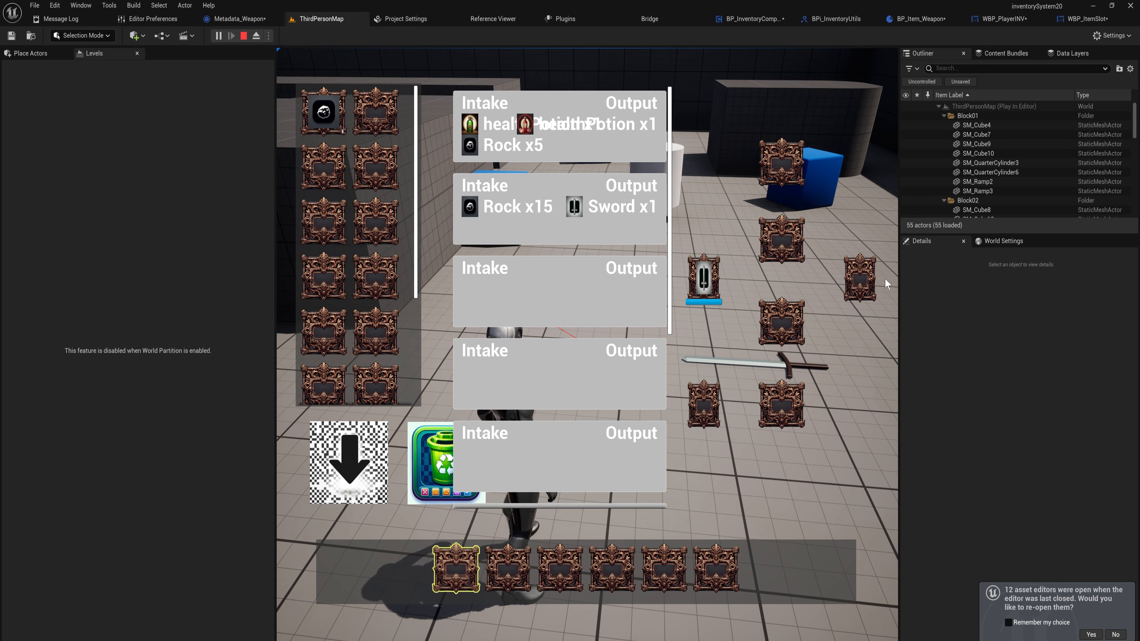
{"action": "mouse_move", "coordinate": [900, 279]}
{"action": "left_mouse_down"}
{"action": "mouse_move", "coordinate": [875, 278]}
{"action": "mouse_move", "coordinate": [1000, 279]}
{"action": "mouse_move", "coordinate": [921, 279]}
{"action": "left_mouse_up"}
{"action": "left_click_drag", "start_coordinate": [723, 277], "coordinate": [500, 140]}
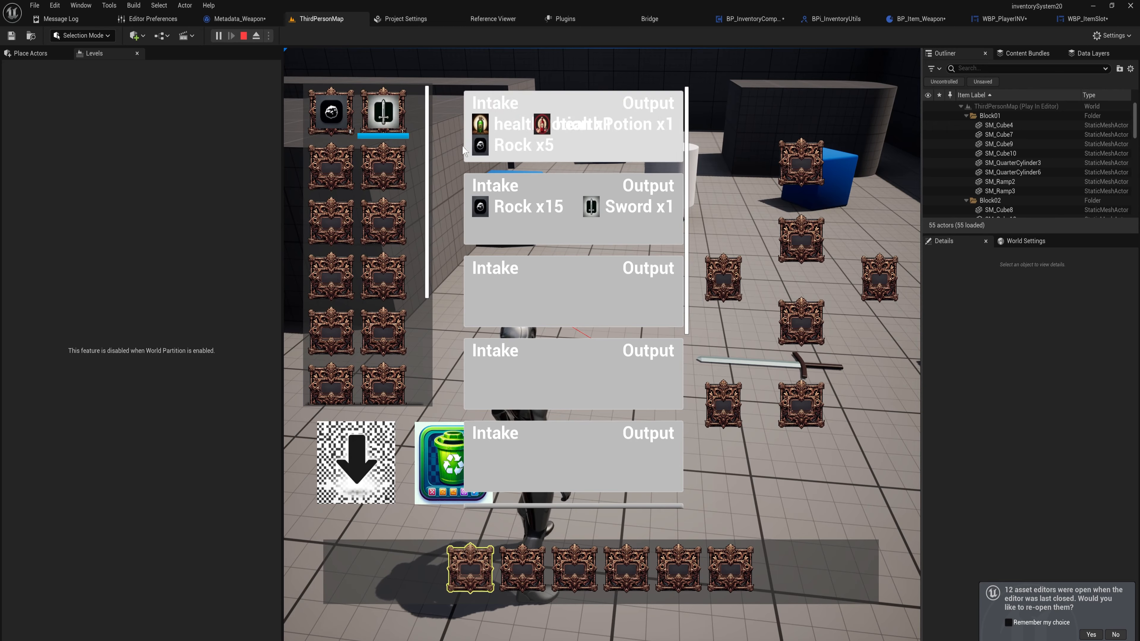
Open the chest, move items within it, and close the chest
{"action": "key", "text": "Tab"}
{"action": "key", "text": "w"}
{"action": "key", "text": "e"}
{"action": "left_click_drag", "start_coordinate": [605, 108], "coordinate": [501, 112]}
{"action": "left_click_drag", "start_coordinate": [658, 108], "coordinate": [534, 126]}
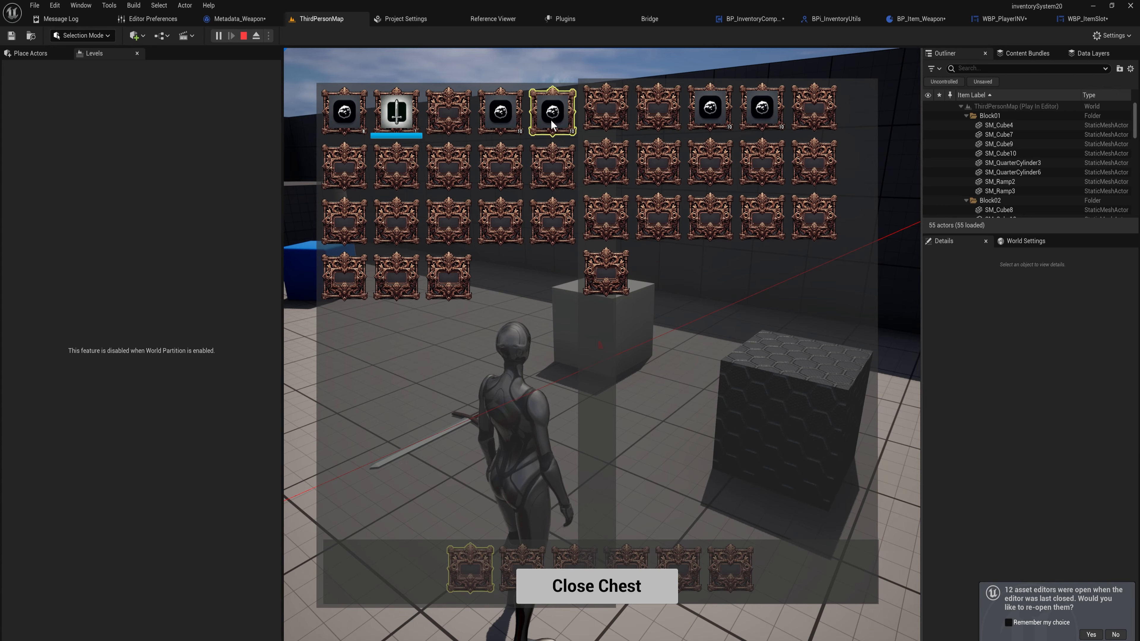
{"action": "left_click", "coordinate": [625, 582]}
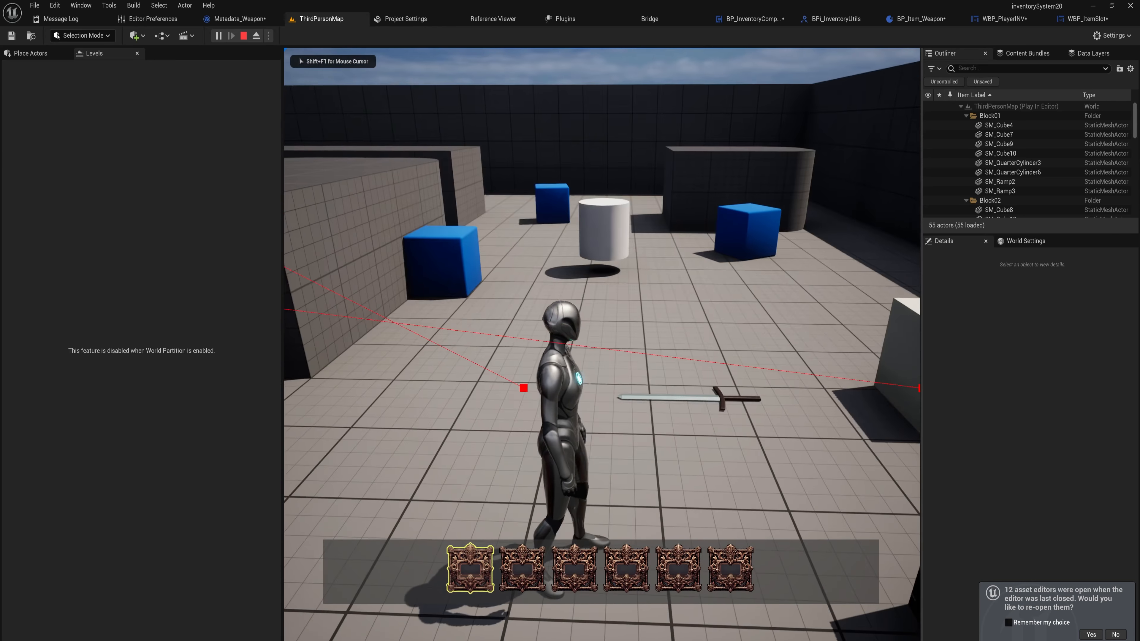
Reopen the inventory, move the sword to another slot, and stop the play session
{"action": "key", "text": "Tab"}
{"action": "left_click", "coordinate": [561, 220]}
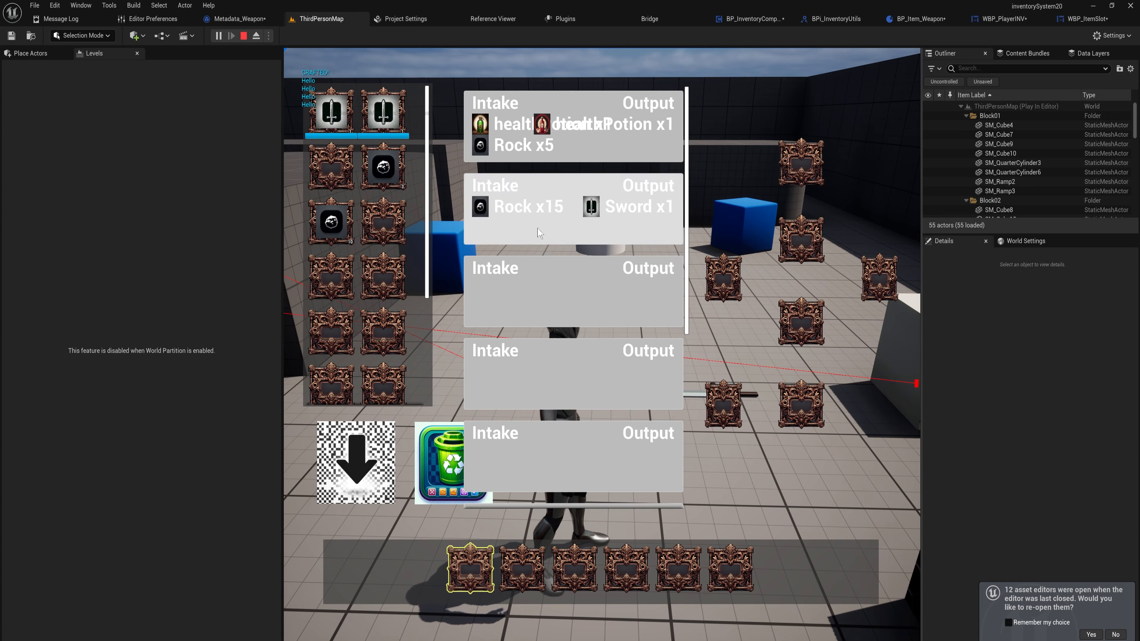
{"action": "left_click_drag", "start_coordinate": [331, 112], "coordinate": [383, 220]}
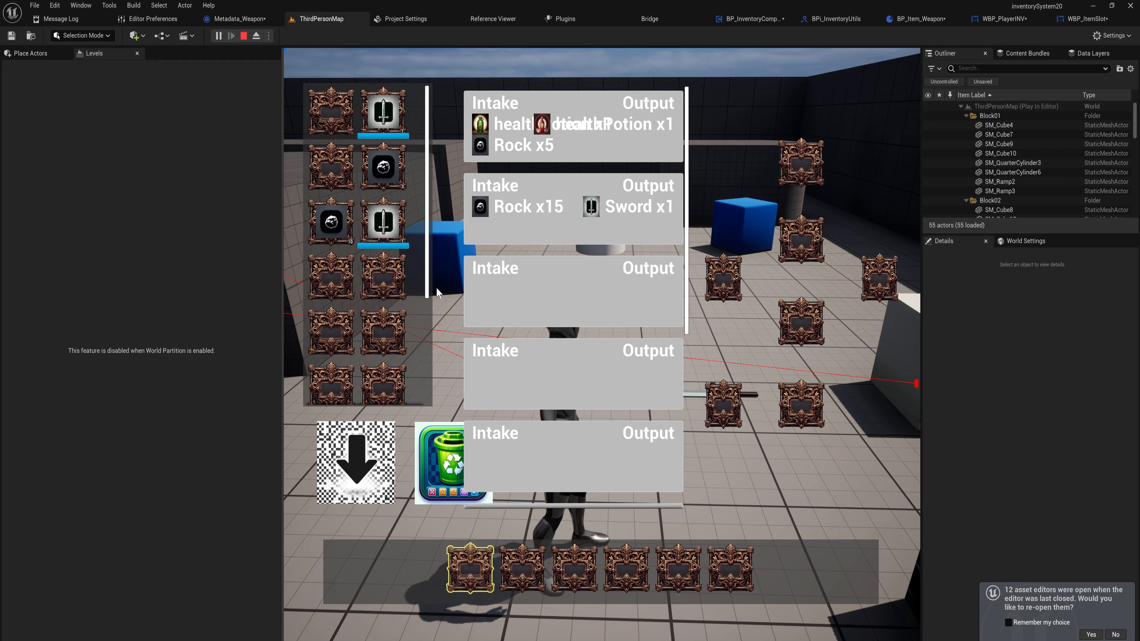
{"action": "key", "text": "Escape"}
Open the BP_ThirdPersonCharacter blueprint from the ThirdPerson Blueprints folder
{"action": "right_click_drag", "start_coordinate": [514, 304], "coordinate": [413, 326]}
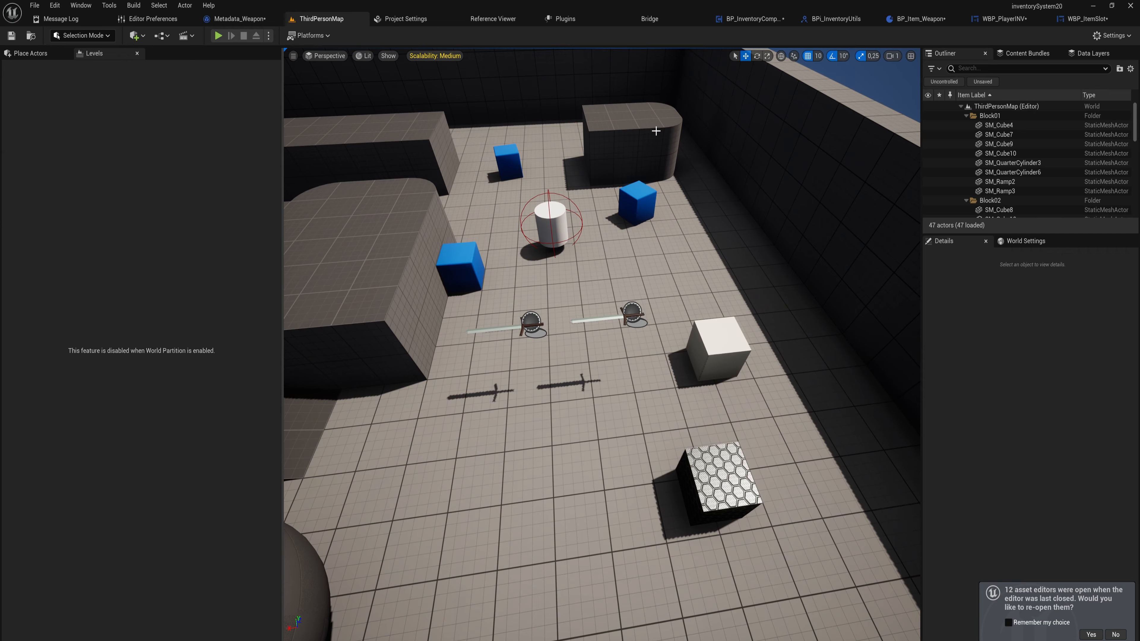
{"action": "key", "text": "ctrl+space"}
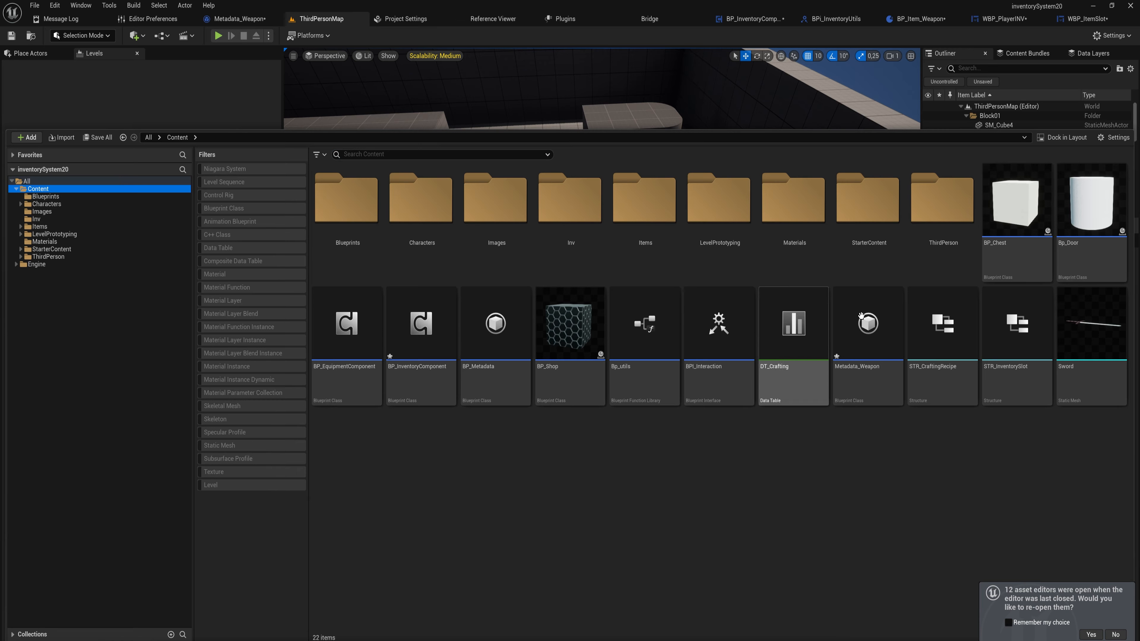
{"action": "left_click_drag", "start_coordinate": [868, 324], "coordinate": [858, 325]}
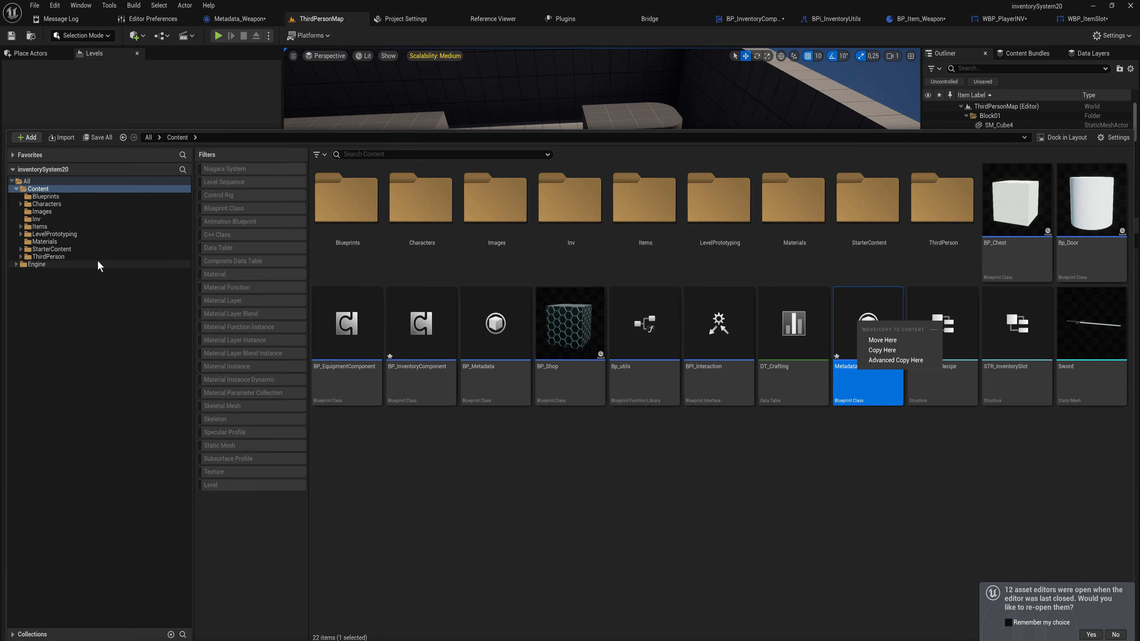
{"action": "left_click", "coordinate": [90, 257]}
{"action": "left_click", "coordinate": [357, 215]}
{"action": "double_click", "coordinate": [357, 215]}
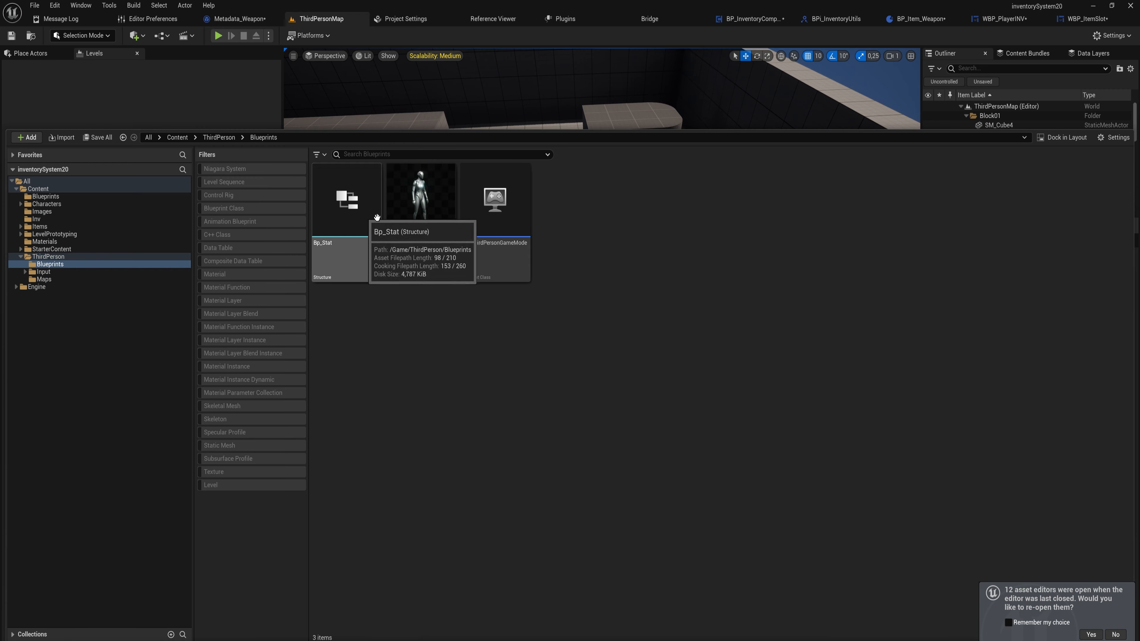
{"action": "left_click", "coordinate": [433, 217]}
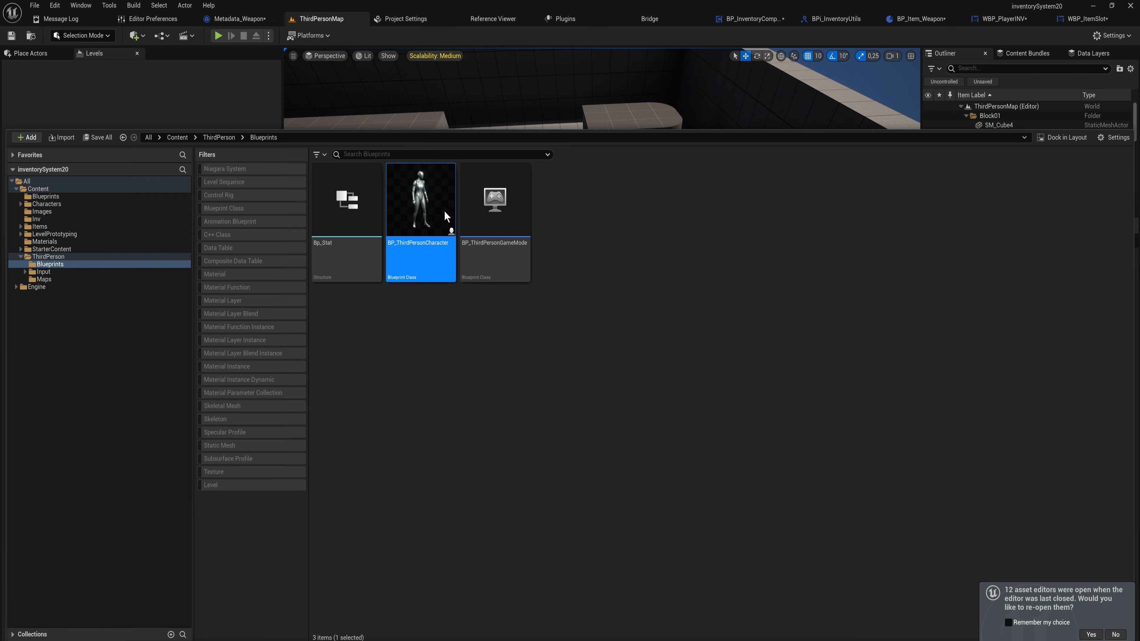
{"action": "double_click", "coordinate": [444, 210]}
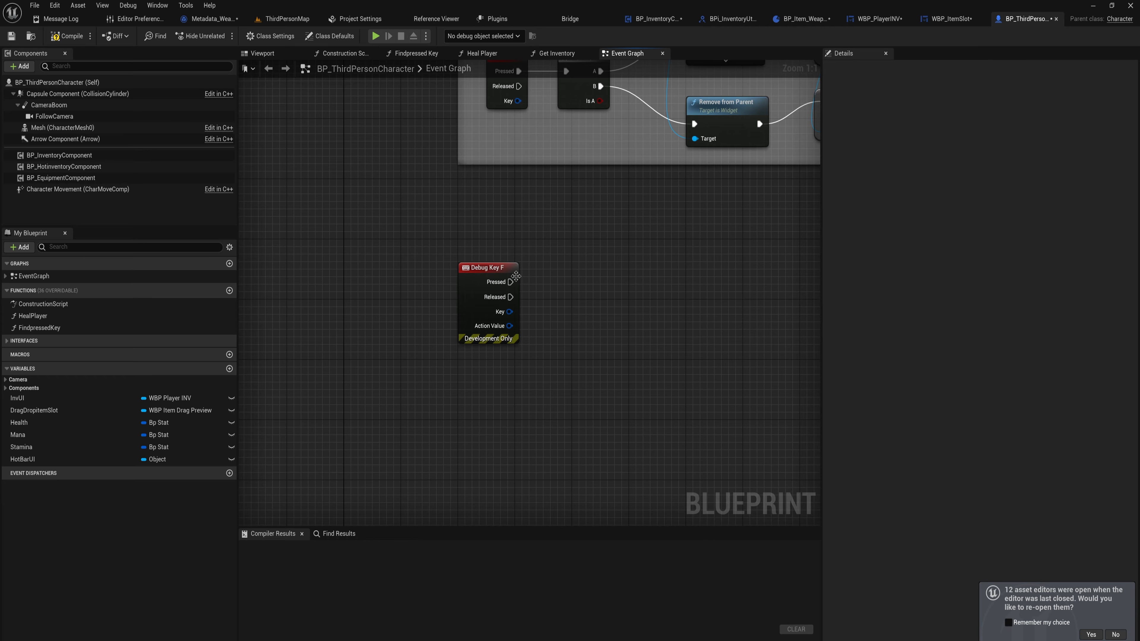
Add a Query Inventory Single Slot node fed by the BP_InventoryComponent reference
{"action": "left_click_drag", "start_coordinate": [80, 156], "coordinate": [664, 260]}
{"action": "type", "text": "que"}
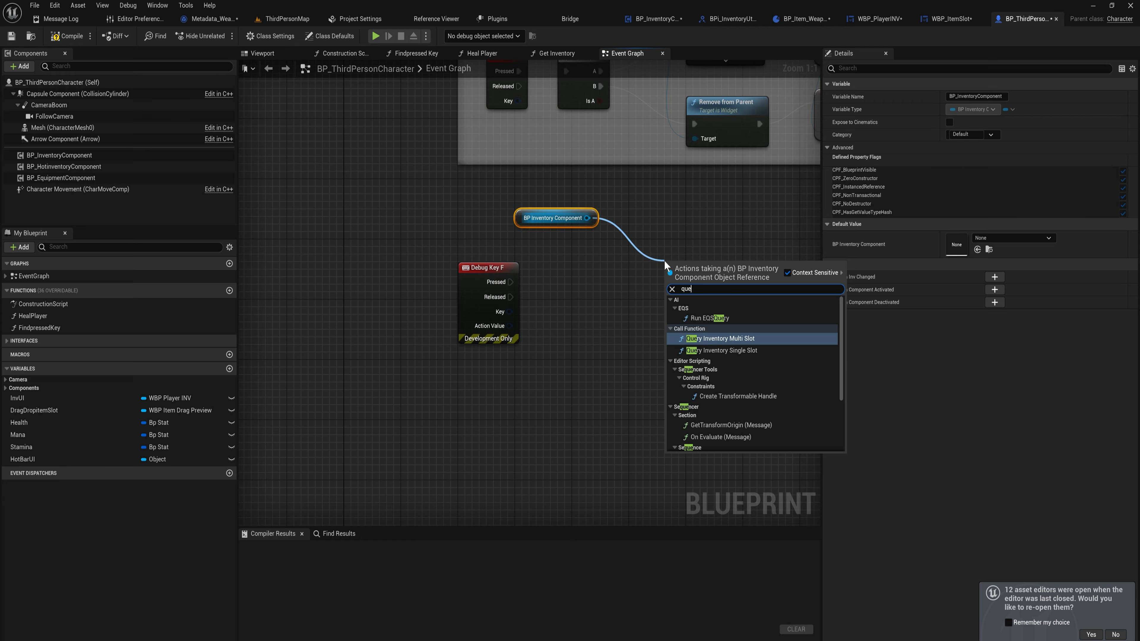
{"action": "key", "text": "Down"}
{"action": "key", "text": "Return"}
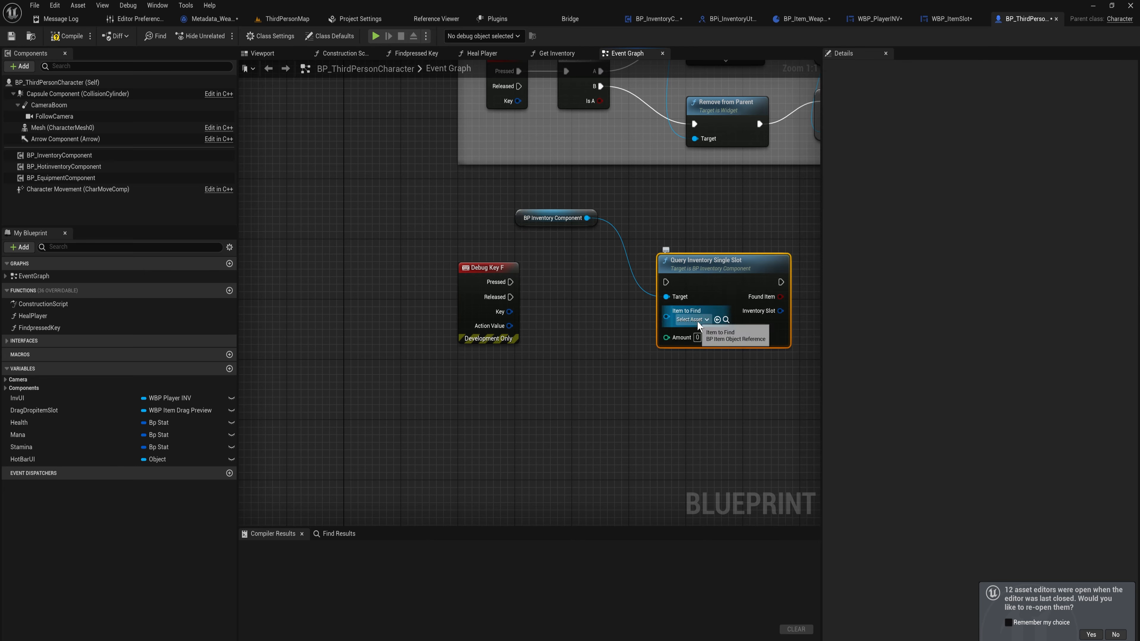
Set the query's Item to Find to Item_Sword
{"action": "left_click", "coordinate": [694, 319]}
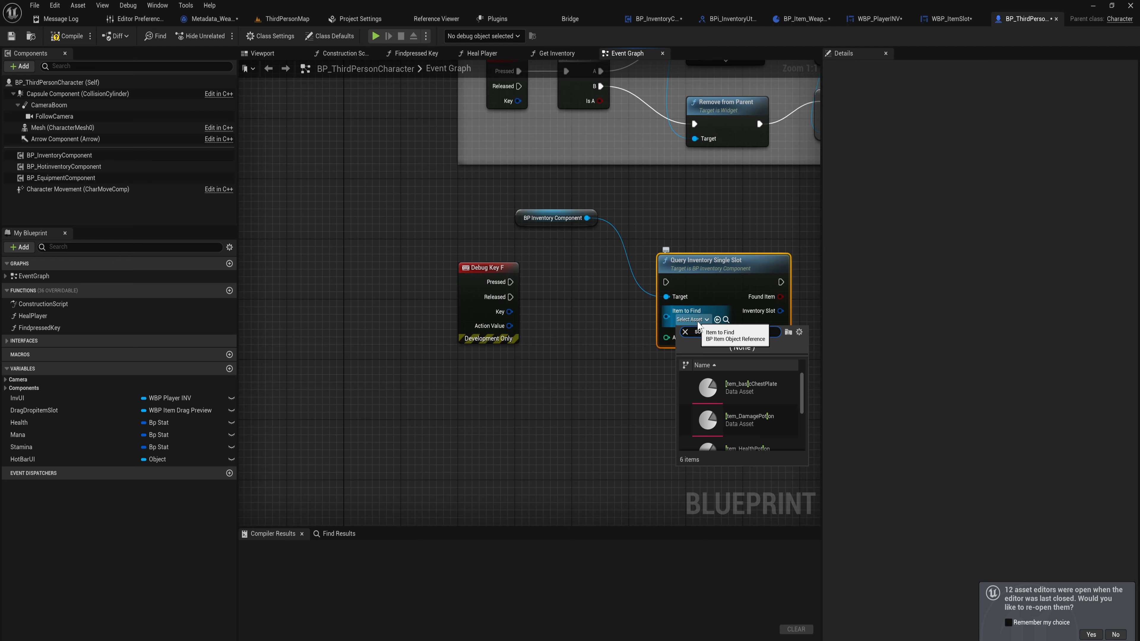
{"action": "type", "text": "sowrd"}
{"action": "left_click", "coordinate": [697, 338]}
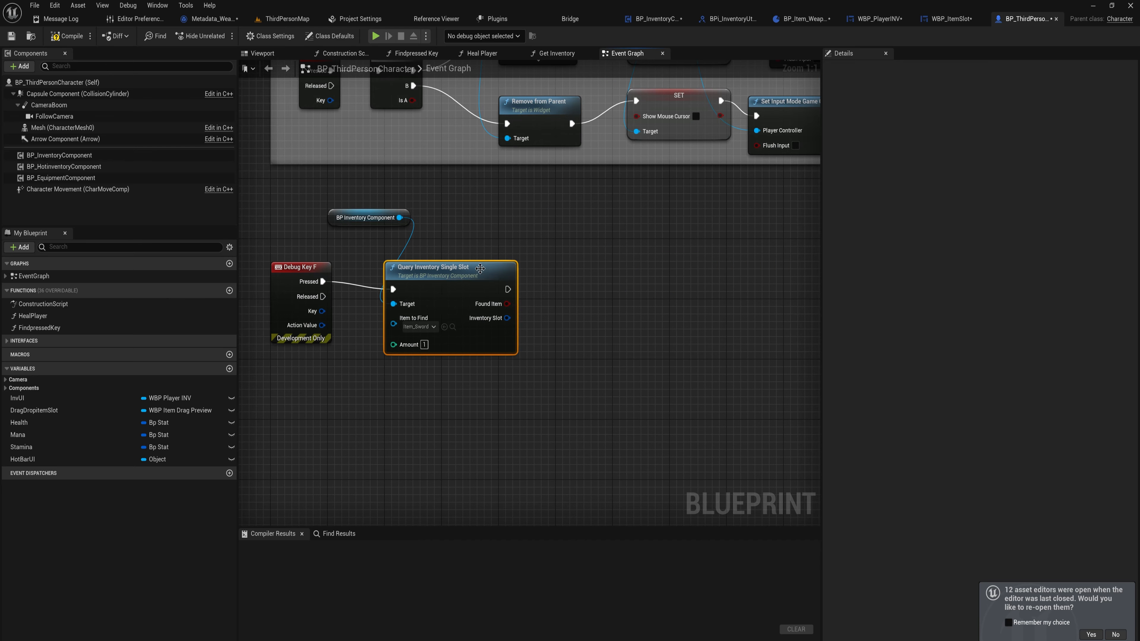
{"action": "left_click_drag", "start_coordinate": [479, 269], "coordinate": [480, 261]}
Break the query's Inventory Slot output with a Break STR_InventorySlot node
{"action": "left_click_drag", "start_coordinate": [505, 311], "coordinate": [576, 318]}
{"action": "type", "text": "breakl"}
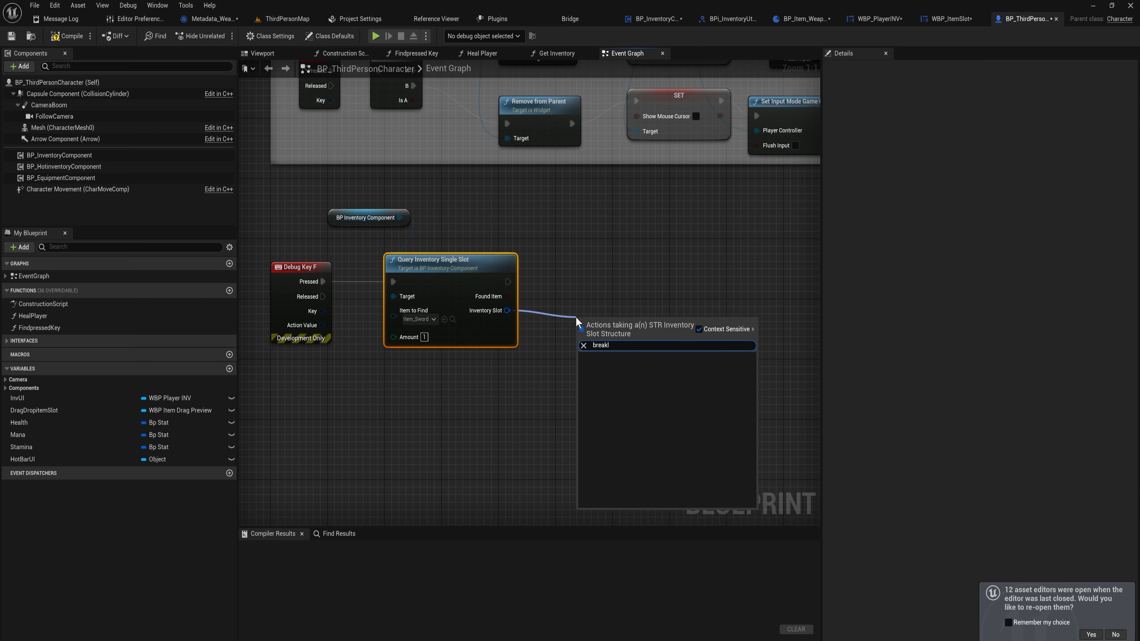
{"action": "key", "text": "Return"}
{"action": "left_click", "coordinate": [625, 359]}
{"action": "right_click_drag", "start_coordinate": [670, 386], "coordinate": [542, 353]}
Cast the slot's Meta Data to Metadata_Weapon and arrange the nodes
{"action": "left_click_drag", "start_coordinate": [543, 357], "coordinate": [599, 351]}
{"action": "type", "text": "cast to"}
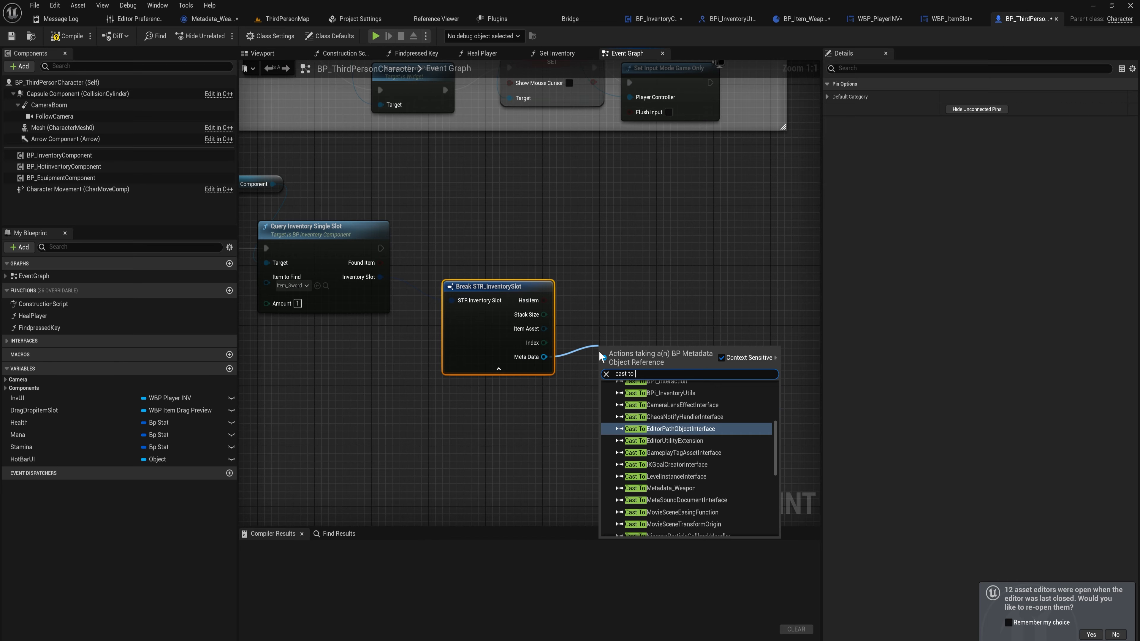
{"action": "type", "text": " weap"}
{"action": "key", "text": "Return"}
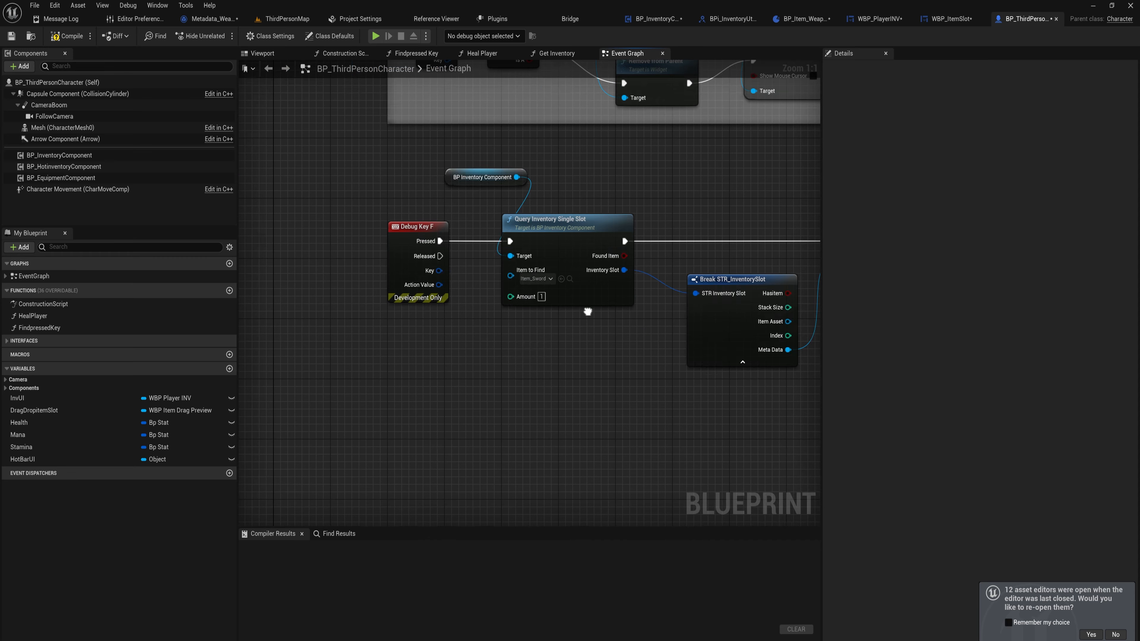
{"action": "left_click_drag", "start_coordinate": [541, 340], "coordinate": [502, 160]}
{"action": "right_click_drag", "start_coordinate": [719, 403], "coordinate": [511, 382]}
{"action": "left_click_drag", "start_coordinate": [688, 295], "coordinate": [529, 173]}
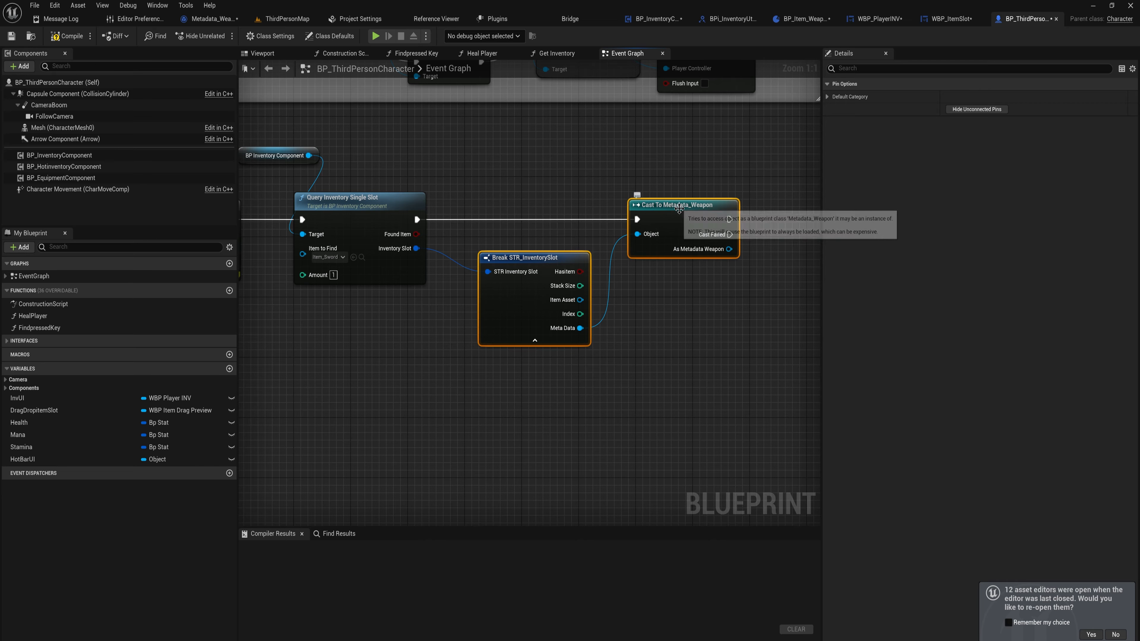
{"action": "left_click_drag", "start_coordinate": [682, 233], "coordinate": [626, 205]}
{"action": "left_click", "coordinate": [646, 276]}
{"action": "right_click_drag", "start_coordinate": [682, 270], "coordinate": [618, 251]}
{"action": "left_click_drag", "start_coordinate": [609, 230], "coordinate": [659, 254]}
{"action": "type", "text": "get"}
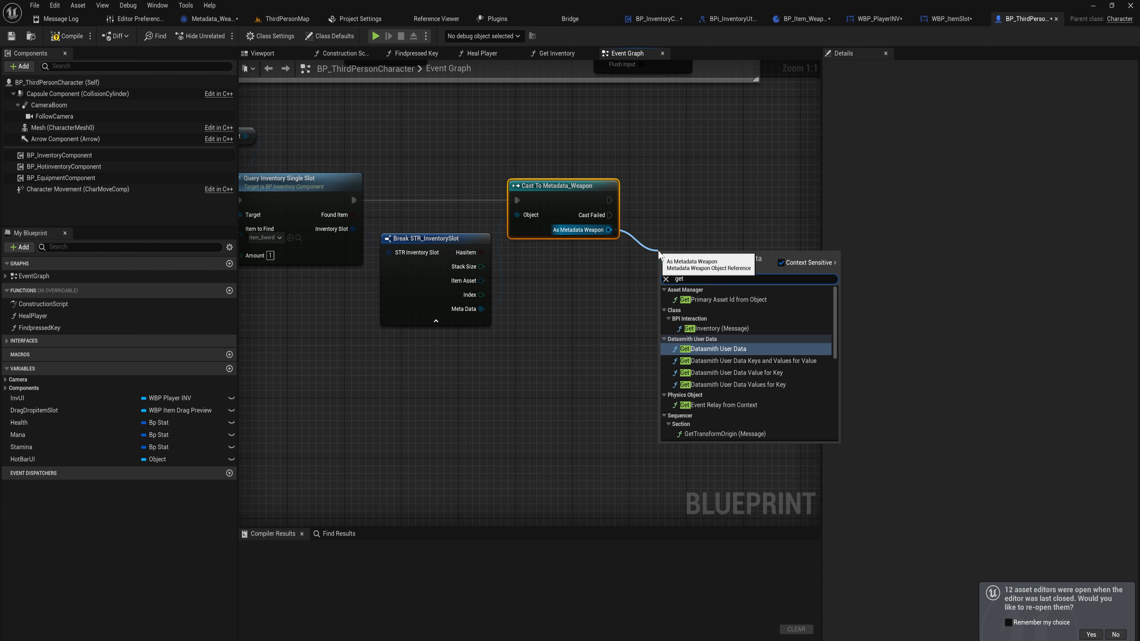
{"action": "type", "text": " du"}
{"action": "key", "text": "Return"}
{"action": "left_click_drag", "start_coordinate": [608, 230], "coordinate": [649, 296]}
{"action": "type", "text": "se"}
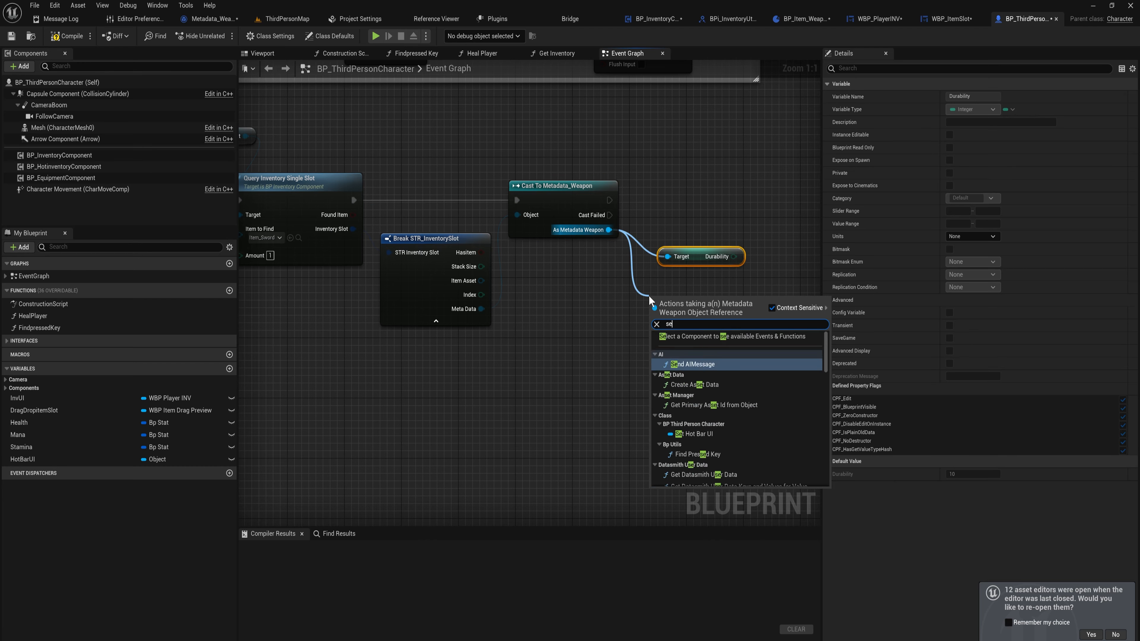
{"action": "type", "text": "t dur"}
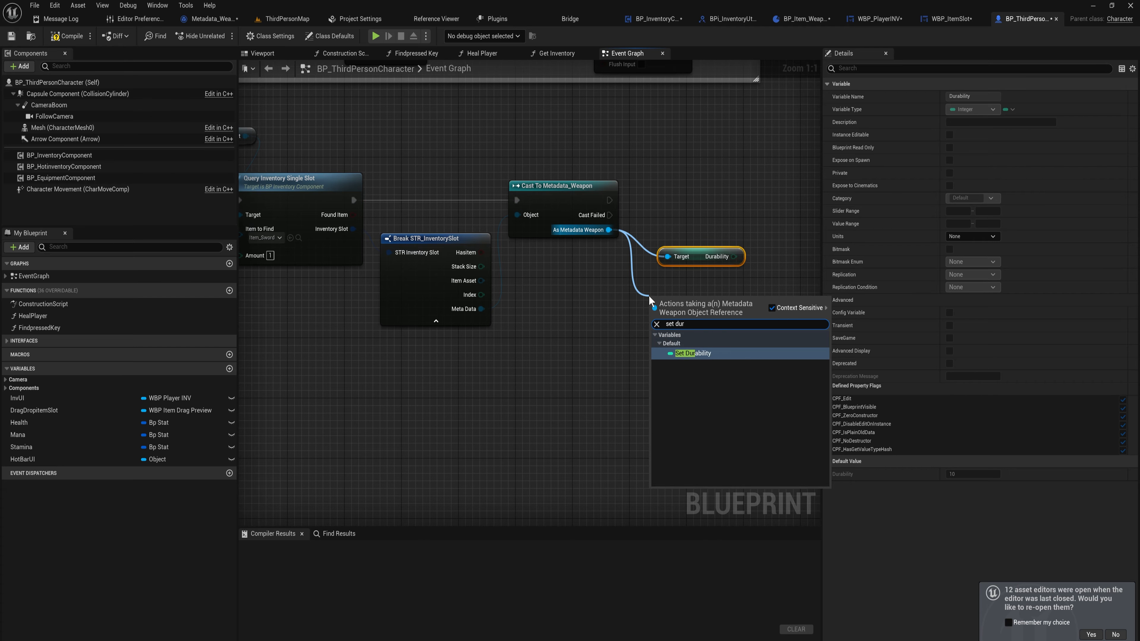
{"action": "key", "text": "Return"}
{"action": "left_click_drag", "start_coordinate": [678, 302], "coordinate": [694, 193]}
{"action": "left_click_drag", "start_coordinate": [746, 301], "coordinate": [675, 138]}
{"action": "key", "text": "Delete"}
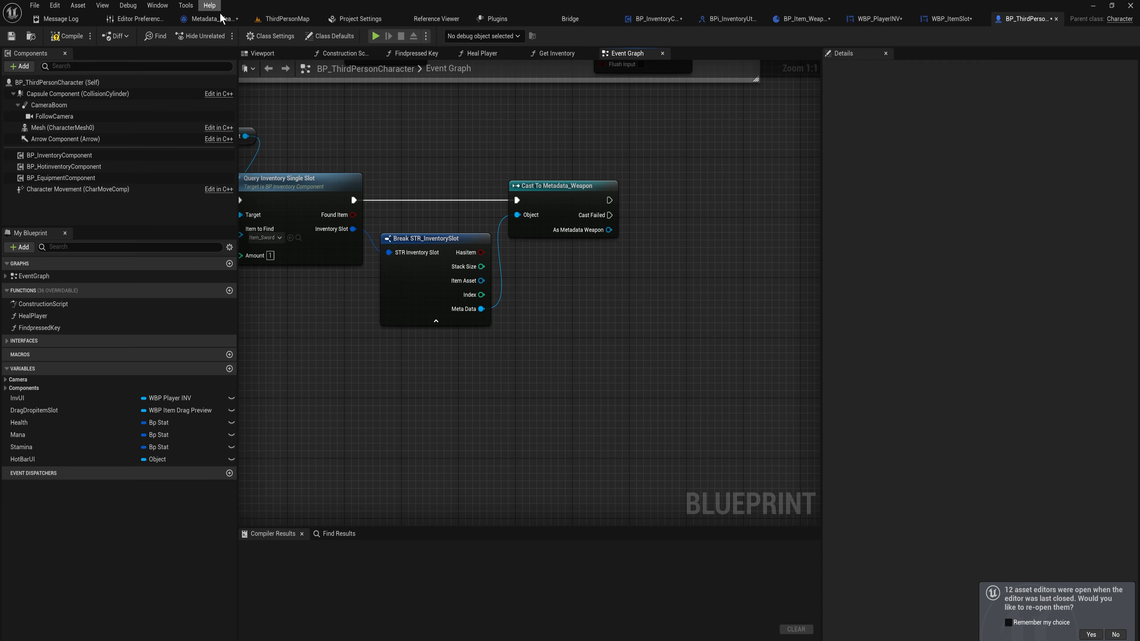
Create a new function named SubtractDuarbility in the Metadata_Weapon blueprint
{"action": "left_click", "coordinate": [210, 18]}
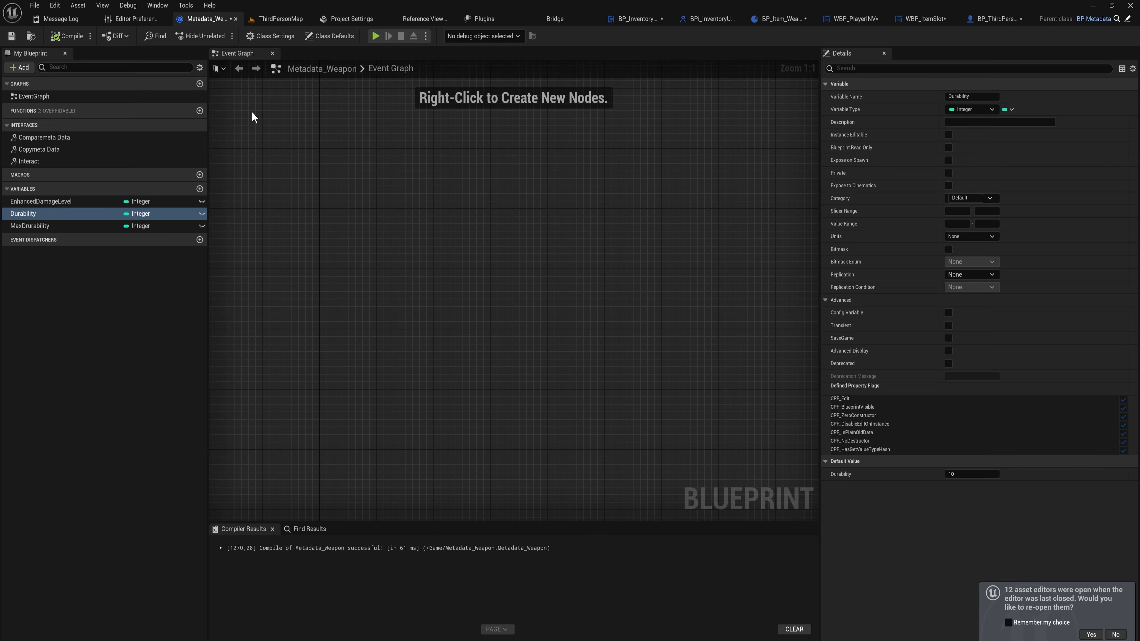
{"action": "left_click", "coordinate": [199, 111]}
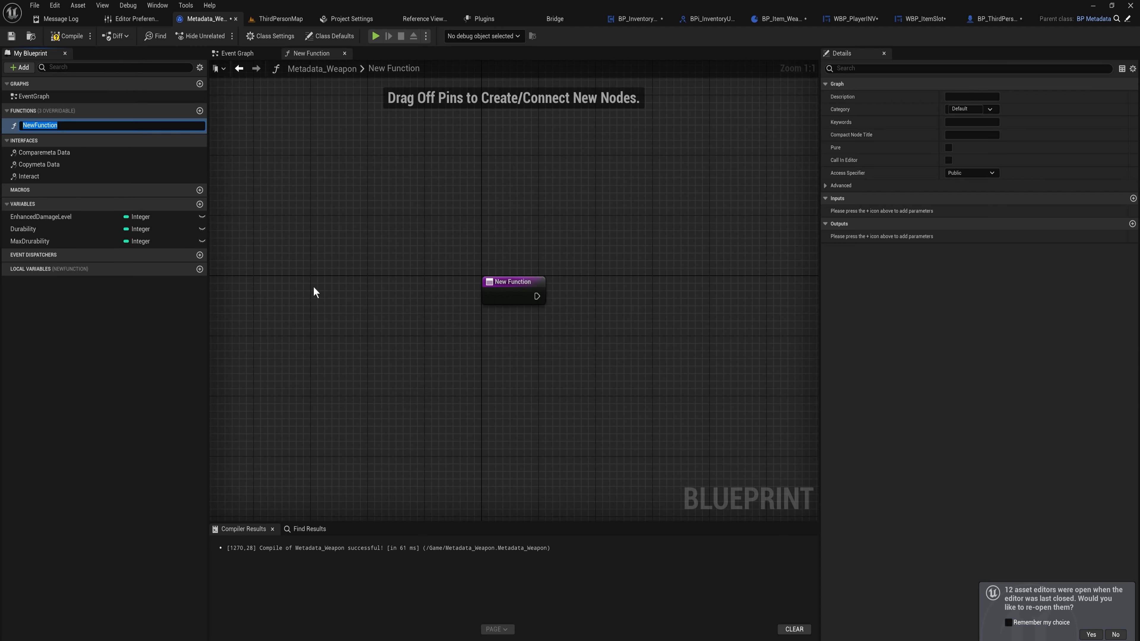
{"action": "type", "text": "SubtractDuarbility"}
{"action": "key", "text": "Return"}
Inside the function, get the Durability variable and decrement it with a -- node wired between entry and return
{"action": "left_click", "coordinate": [68, 226]}
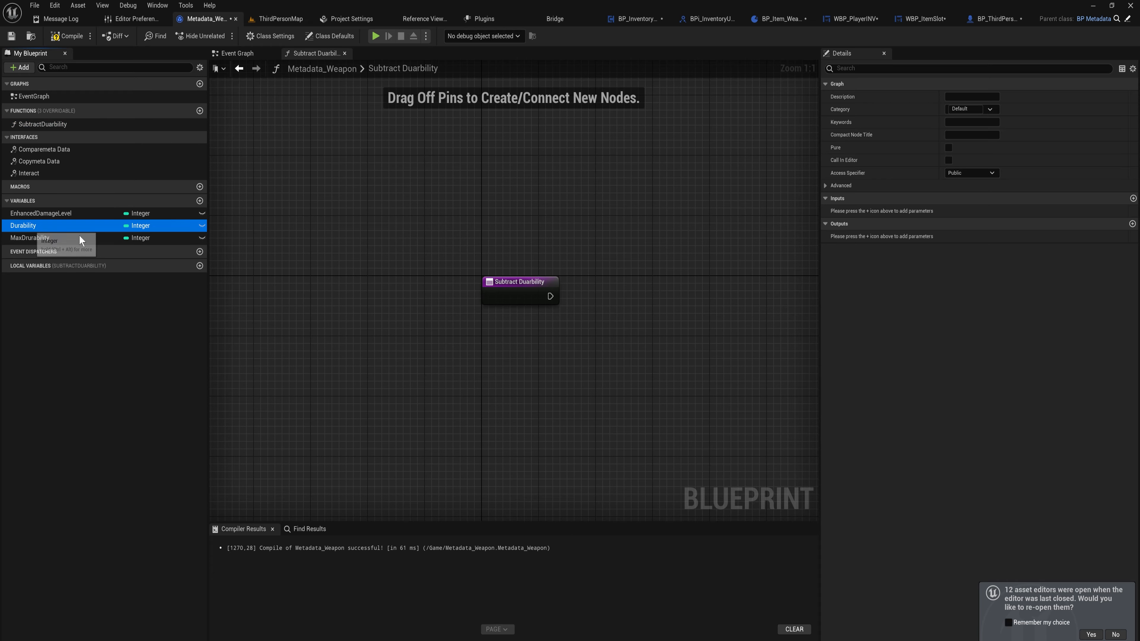
{"action": "left_click_drag", "start_coordinate": [523, 244], "coordinate": [522, 244], "text": "ctrl"}
{"action": "left_click_drag", "start_coordinate": [564, 247], "coordinate": [627, 307]}
{"action": "type", "text": "--"}
{"action": "key", "text": "Return"}
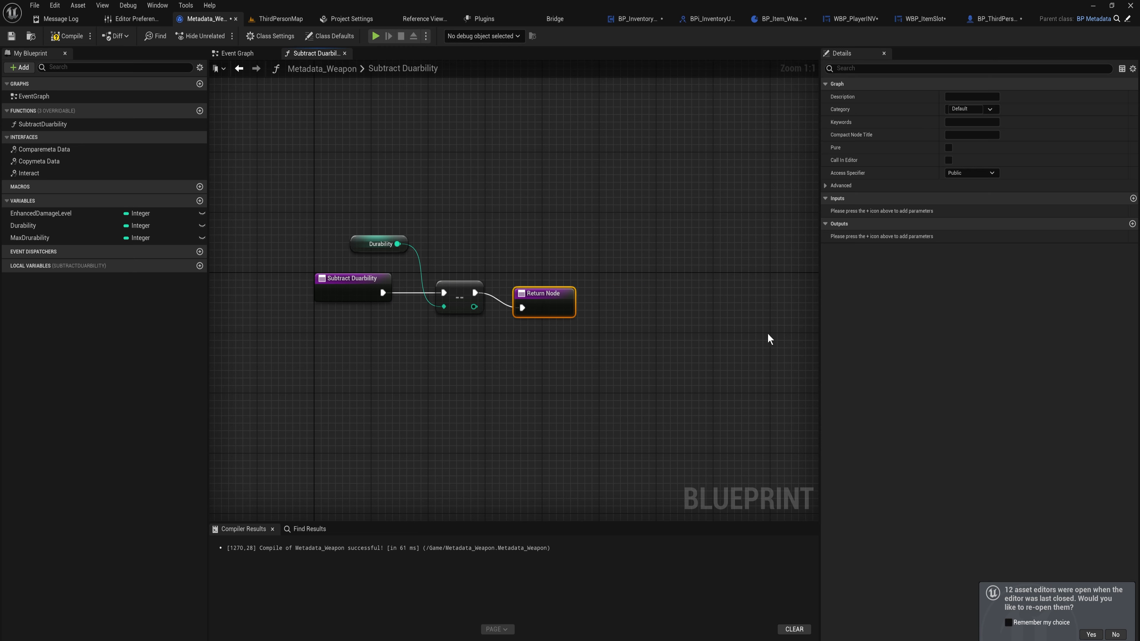
Add a Boolean output to the function named Should Destory
{"action": "left_click", "coordinate": [1132, 223]}
{"action": "type", "text": "Should Destory"}
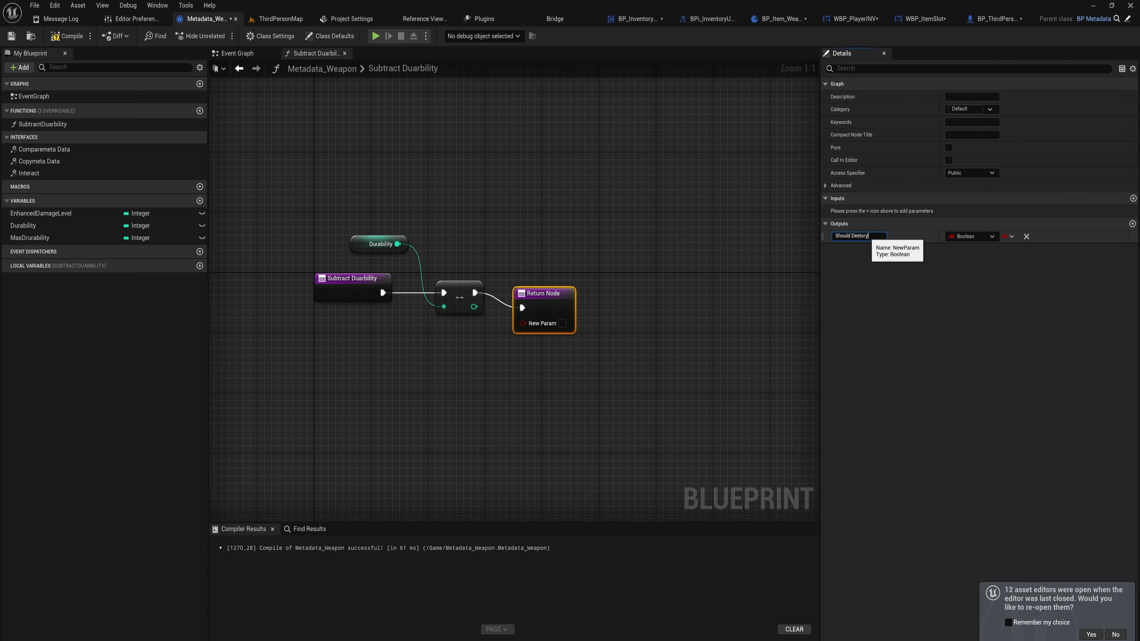
{"action": "key", "text": "Return"}
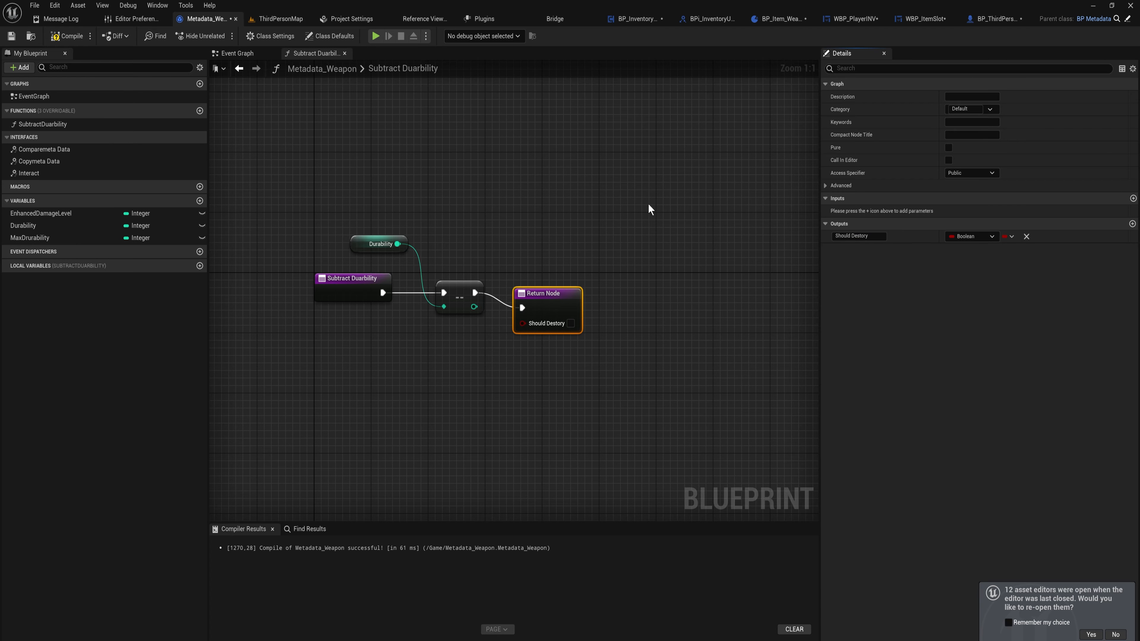
Compare the decremented durability with a <= 0 node and feed the result into Should Destory
{"action": "left_click_drag", "start_coordinate": [543, 300], "coordinate": [657, 278]}
{"action": "left_click_drag", "start_coordinate": [474, 306], "coordinate": [532, 331]}
{"action": "type", "text": "<="}
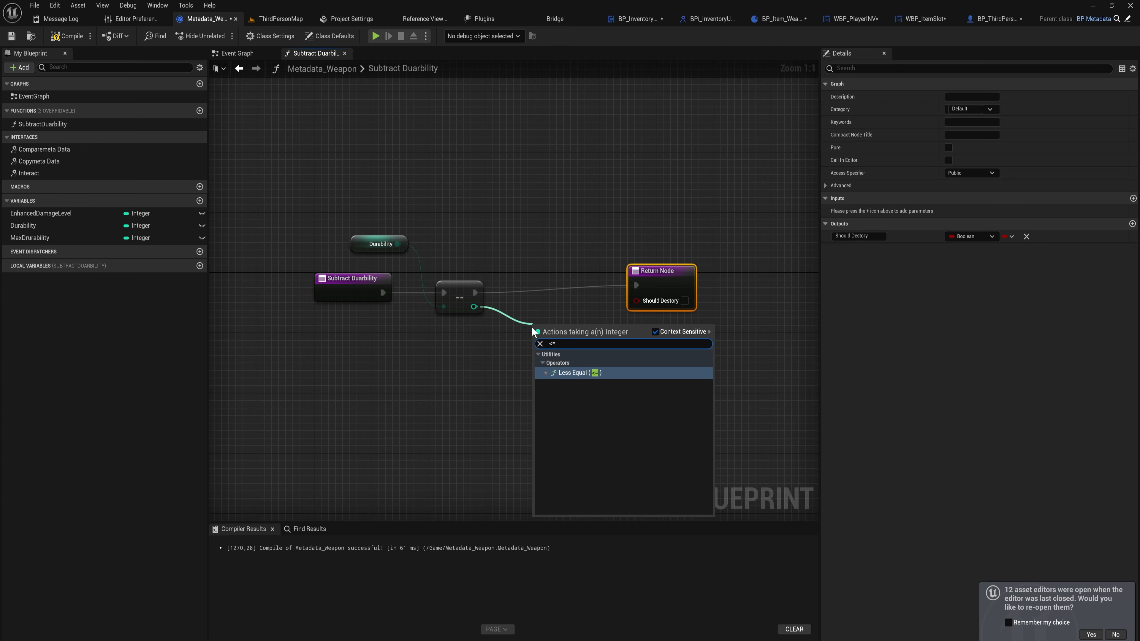
{"action": "key", "text": "Return"}
{"action": "left_click_drag", "start_coordinate": [589, 336], "coordinate": [635, 298]}
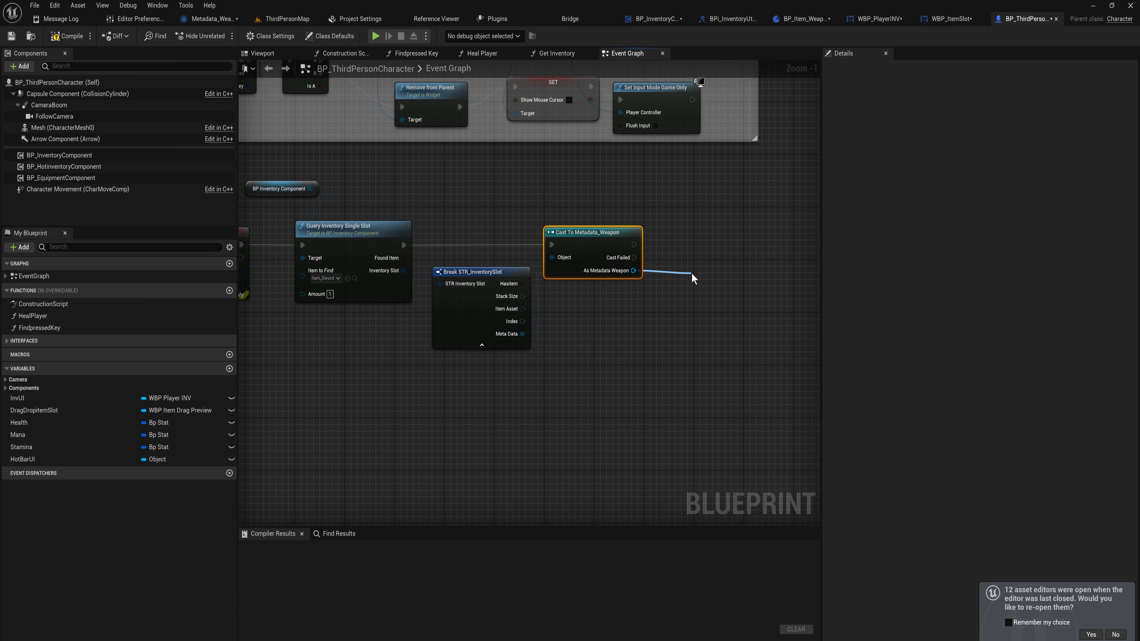
In the character's debug graph, call Subtract Duarbility on the weapon cast result and branch on Should Destory
{"action": "left_click_drag", "start_coordinate": [691, 272], "coordinate": [691, 272]}
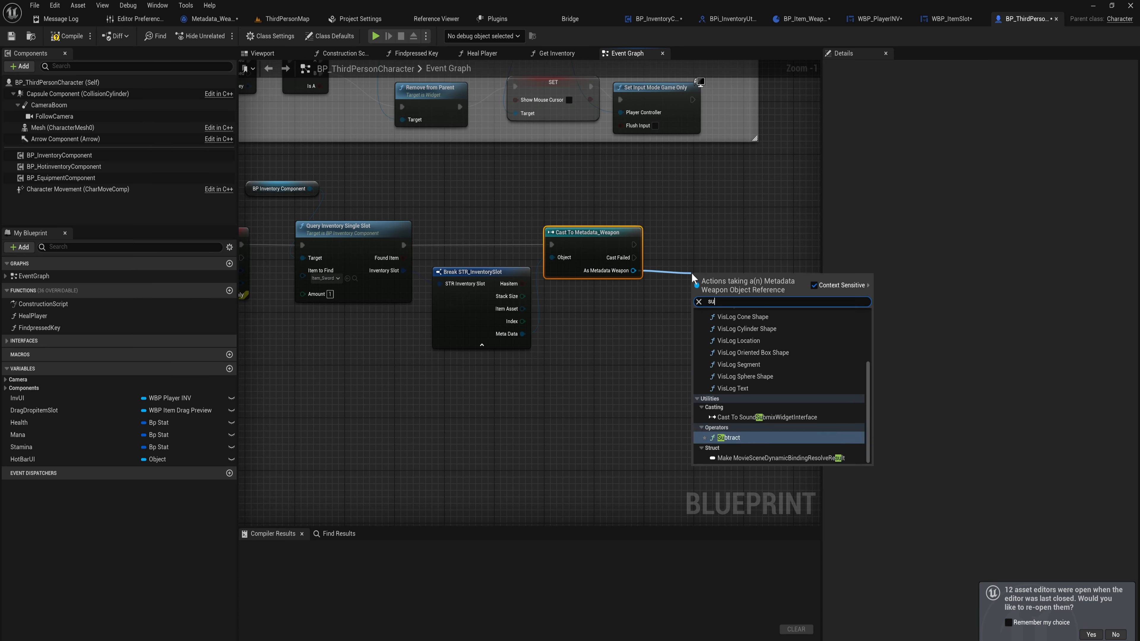
{"action": "type", "text": "sub"}
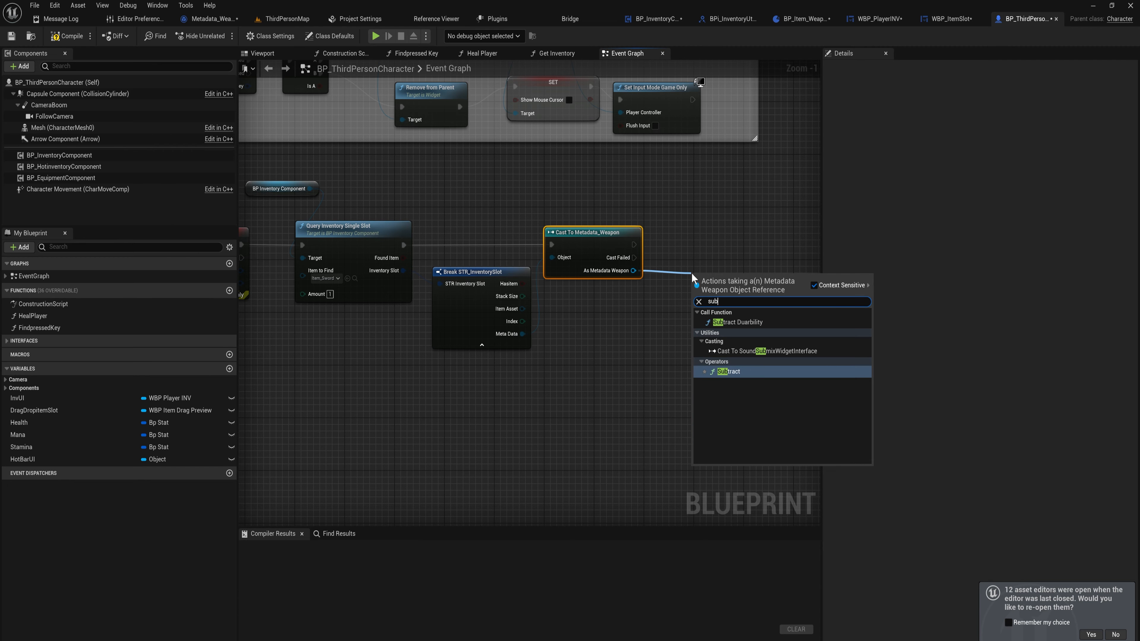
{"action": "left_click", "coordinate": [736, 322]}
{"action": "left_click_drag", "start_coordinate": [714, 236], "coordinate": [703, 238]}
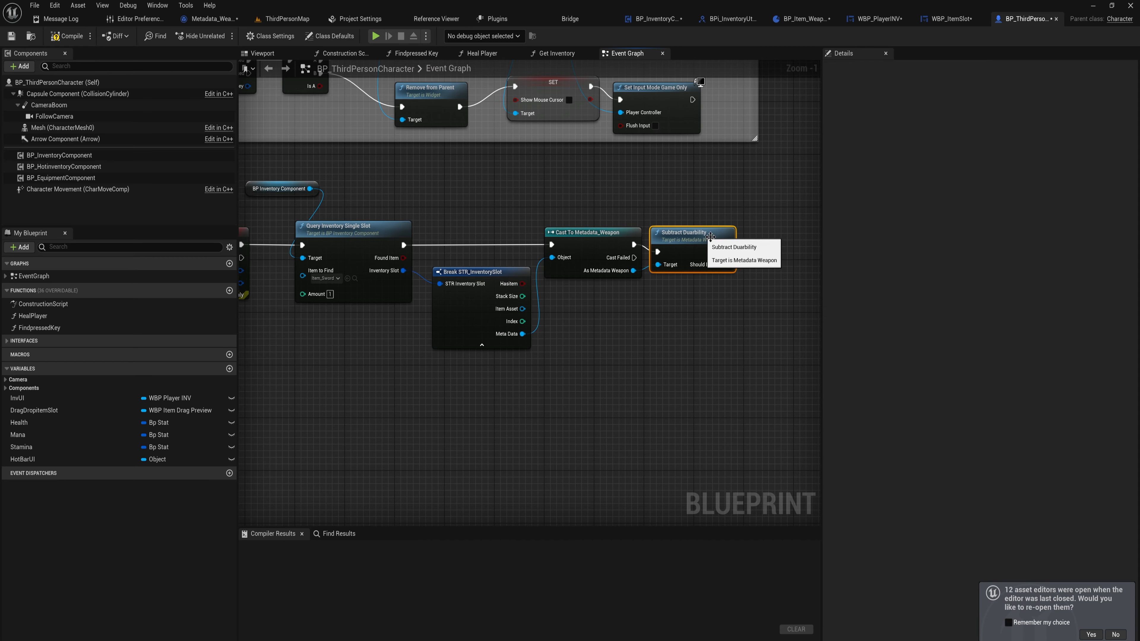
{"action": "right_click_drag", "start_coordinate": [684, 282], "coordinate": [559, 273]}
{"action": "left_click", "coordinate": [656, 251]}
{"action": "left_click", "coordinate": [643, 225]}
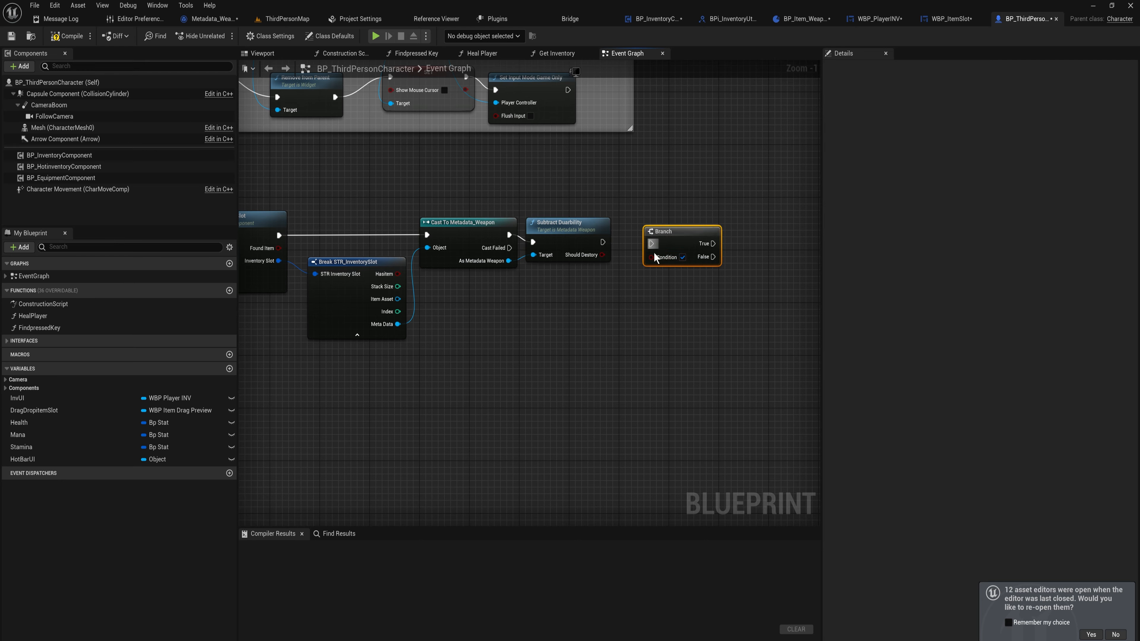
{"action": "left_click_drag", "start_coordinate": [603, 241], "coordinate": [655, 244]}
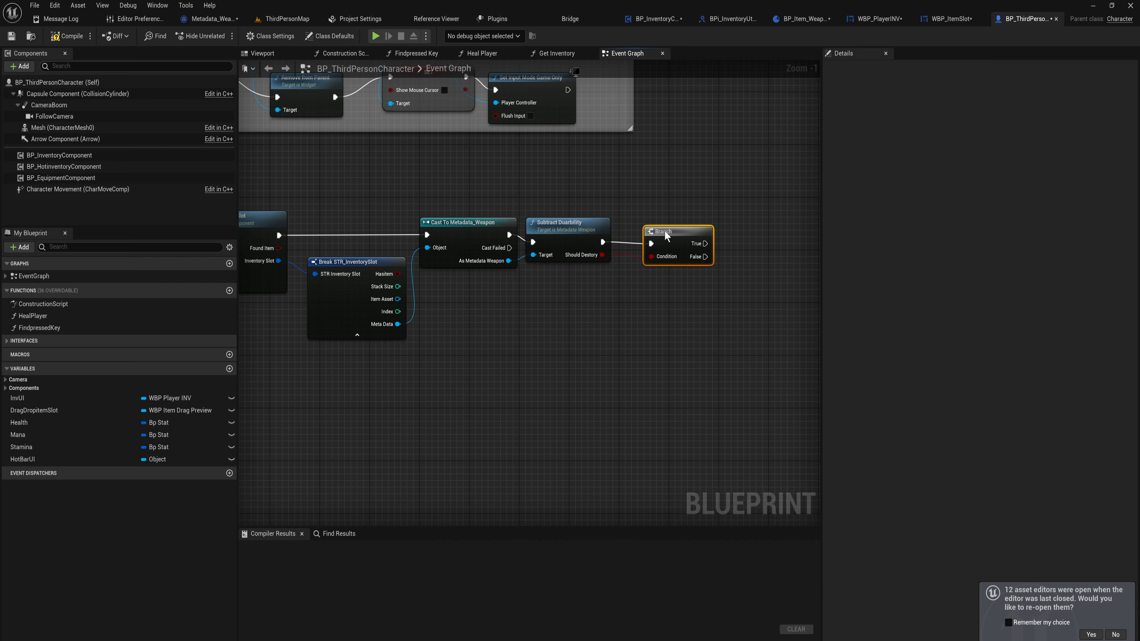
{"action": "right_click_drag", "start_coordinate": [377, 267], "coordinate": [584, 273]}
Add a Clear Inv Slot node from the BP Inventory Component and wire the broken slot's Index into it
{"action": "left_click_drag", "start_coordinate": [393, 185], "coordinate": [493, 184]}
{"action": "type", "text": "clear"}
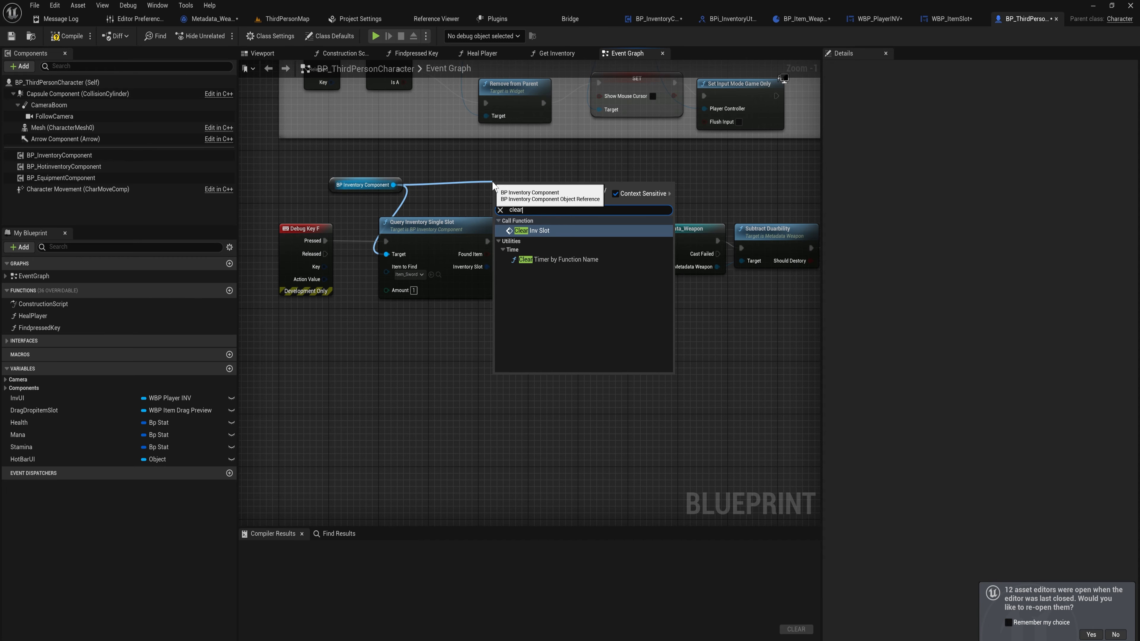
{"action": "key", "text": "Return"}
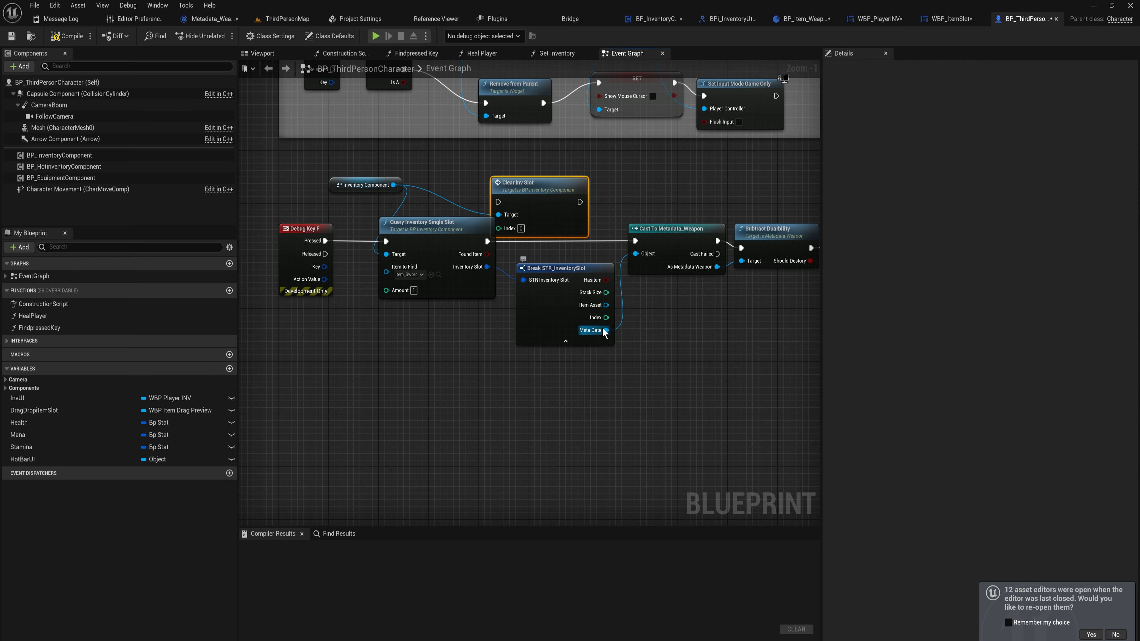
{"action": "left_click_drag", "start_coordinate": [606, 317], "coordinate": [505, 231]}
{"action": "left_click_drag", "start_coordinate": [504, 227], "coordinate": [503, 228]}
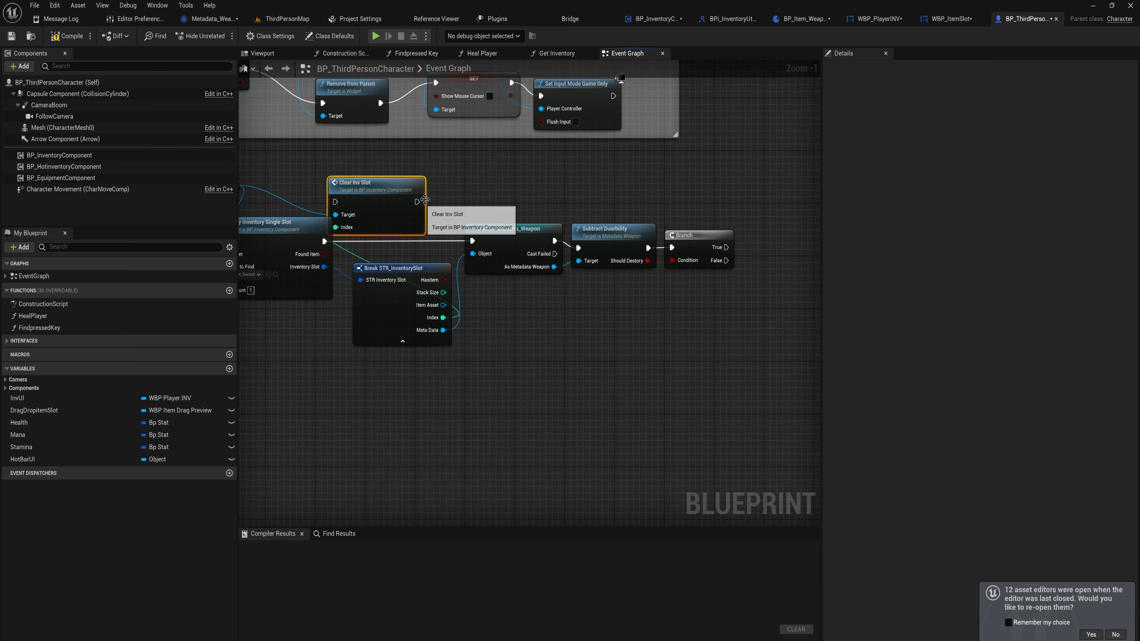
Move Clear Inv Slot after the Branch and run it from the Branch's True output
{"action": "left_click_drag", "start_coordinate": [381, 183], "coordinate": [661, 248]}
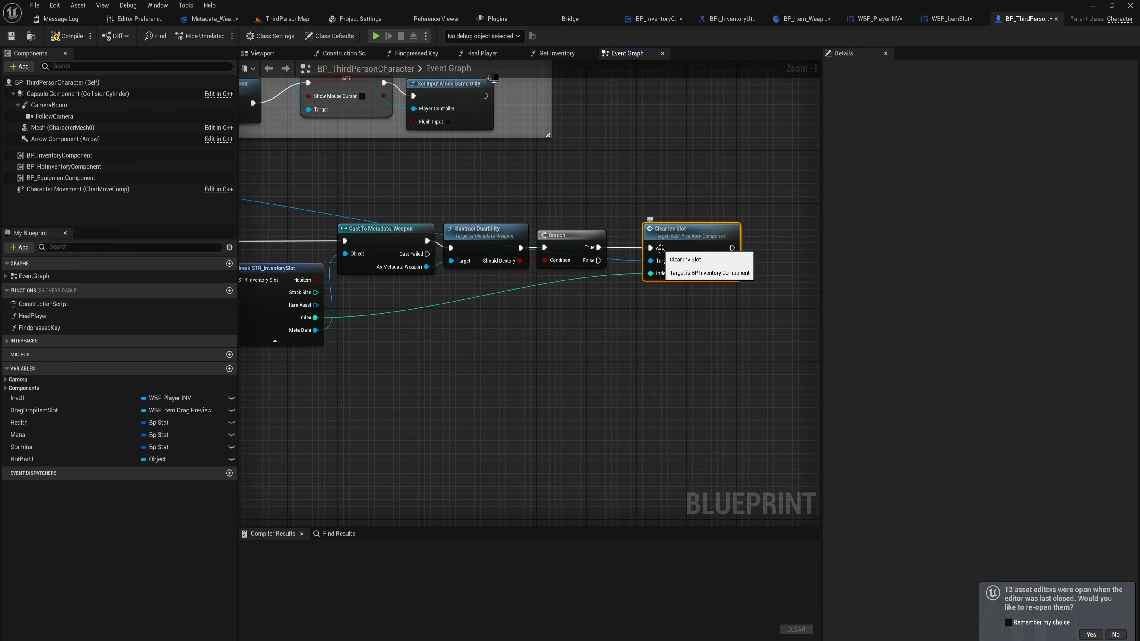
{"action": "left_click_drag", "start_coordinate": [741, 317], "coordinate": [441, 209]}
{"action": "mouse_move", "coordinate": [474, 238]}
{"action": "left_mouse_down"}
{"action": "mouse_move", "coordinate": [509, 238]}
{"action": "mouse_move", "coordinate": [481, 236]}
{"action": "left_mouse_up"}
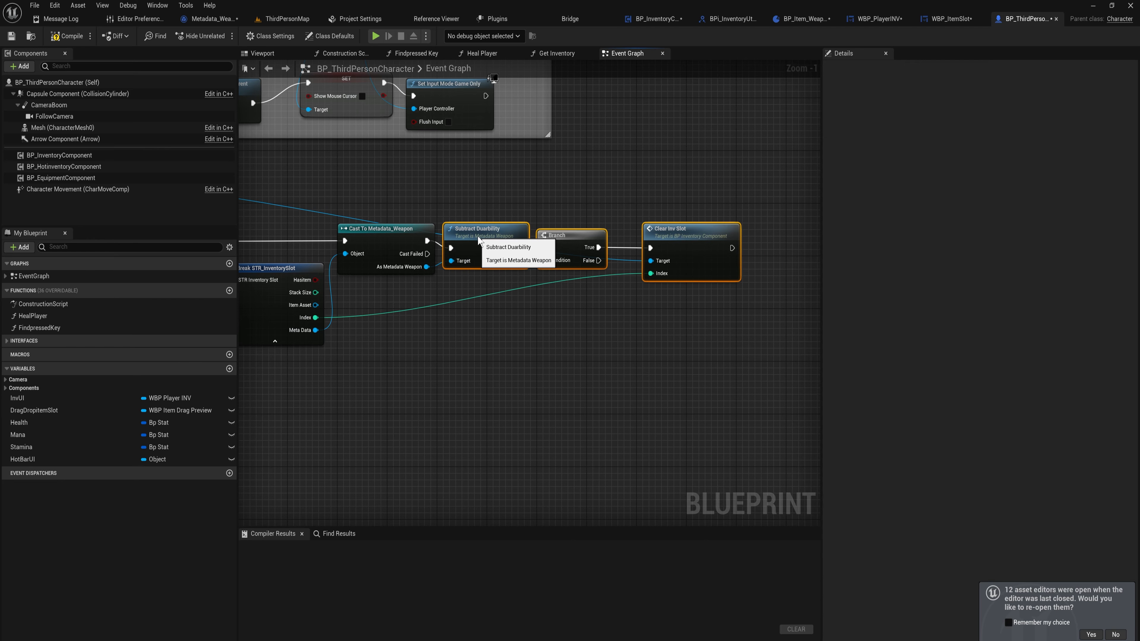
{"action": "right_click_drag", "start_coordinate": [506, 310], "coordinate": [796, 316]}
Compile the character blueprint and start a play session in ThirdPersonMap
{"action": "left_click", "coordinate": [66, 36]}
{"action": "left_click", "coordinate": [208, 19]}
{"action": "left_click", "coordinate": [282, 19]}
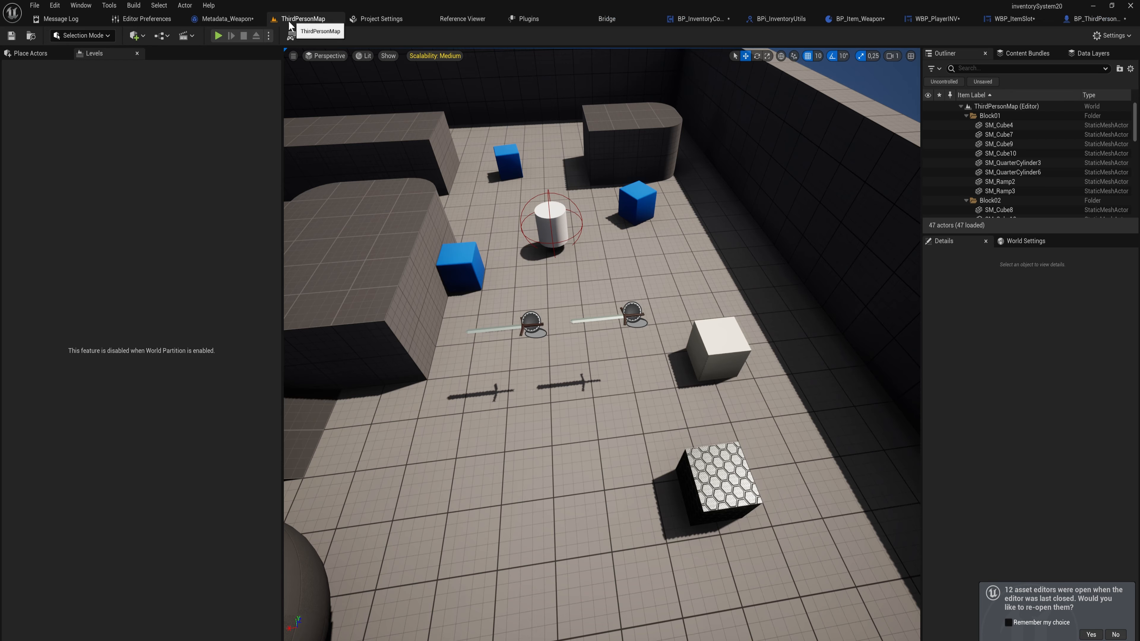
{"action": "left_click", "coordinate": [217, 35]}
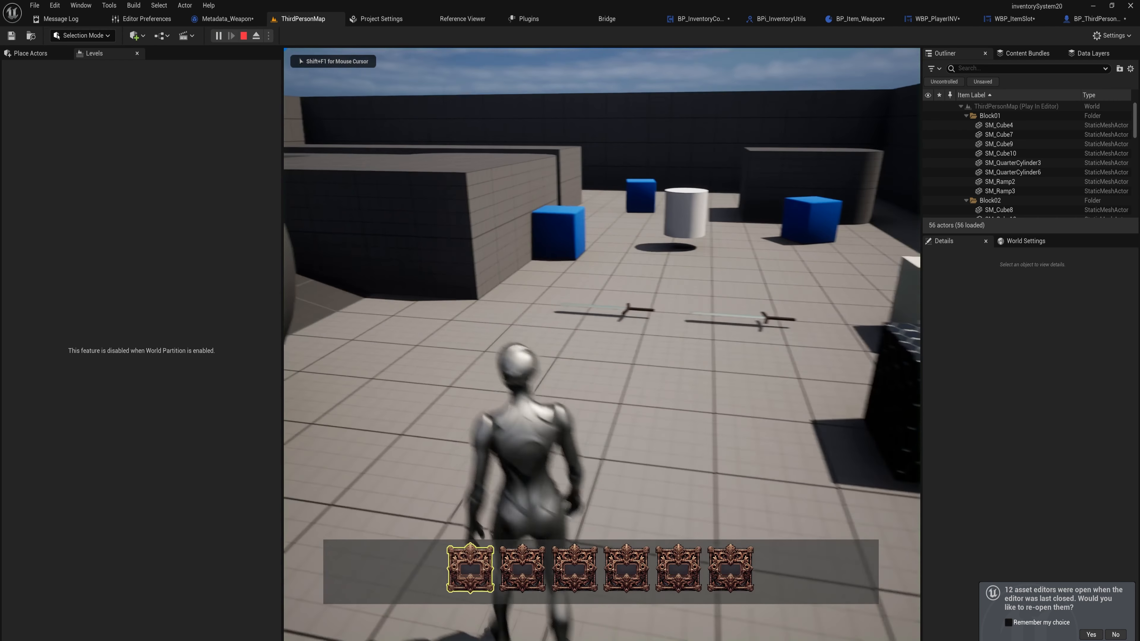
Pick up the world items, open the inventory, move the sword into another slot and stop playing
{"action": "key", "text": "e"}
{"action": "key", "text": "e"}
{"action": "key", "text": "e"}
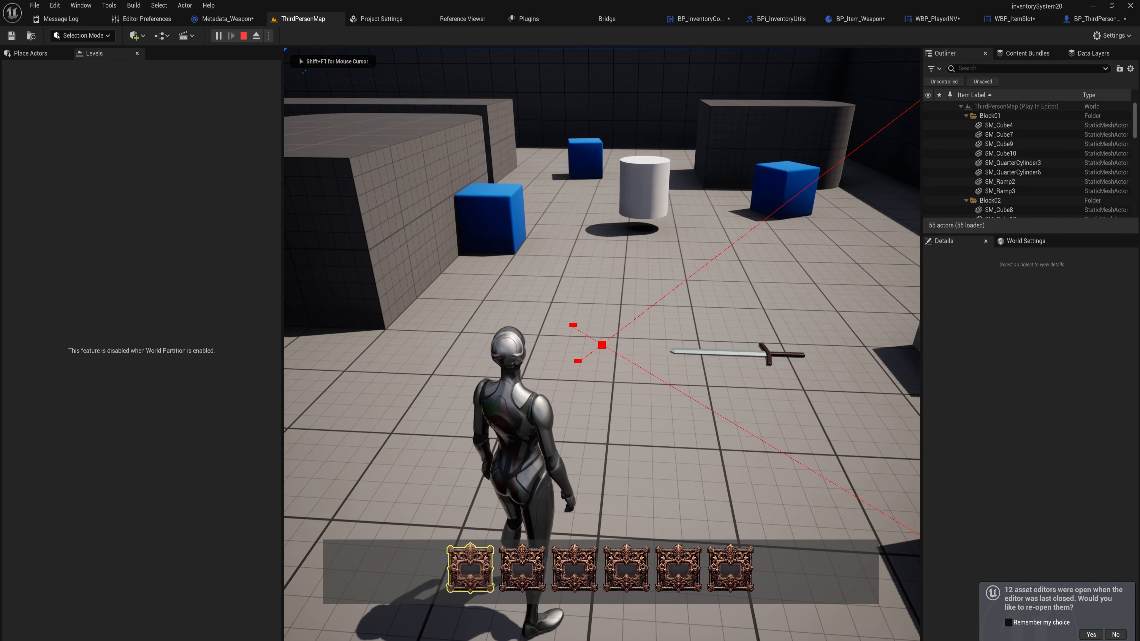
{"action": "key", "text": "Tab"}
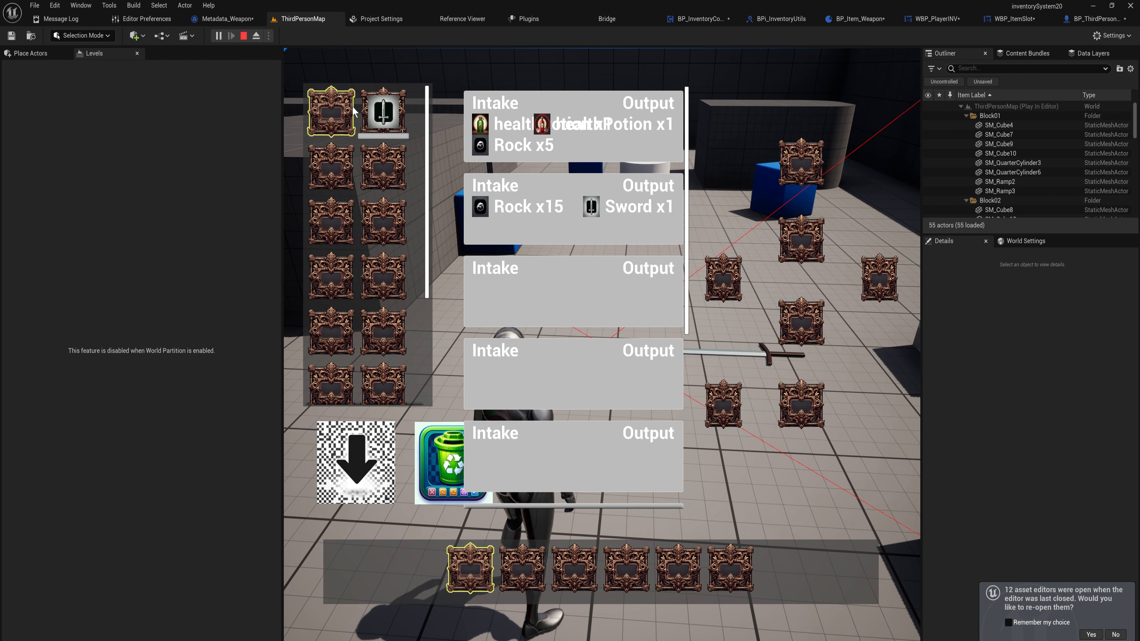
{"action": "left_click_drag", "start_coordinate": [402, 138], "coordinate": [384, 167]}
{"action": "scroll", "coordinate": [385, 228], "scroll_direction": "up", "scroll_amount": 3}
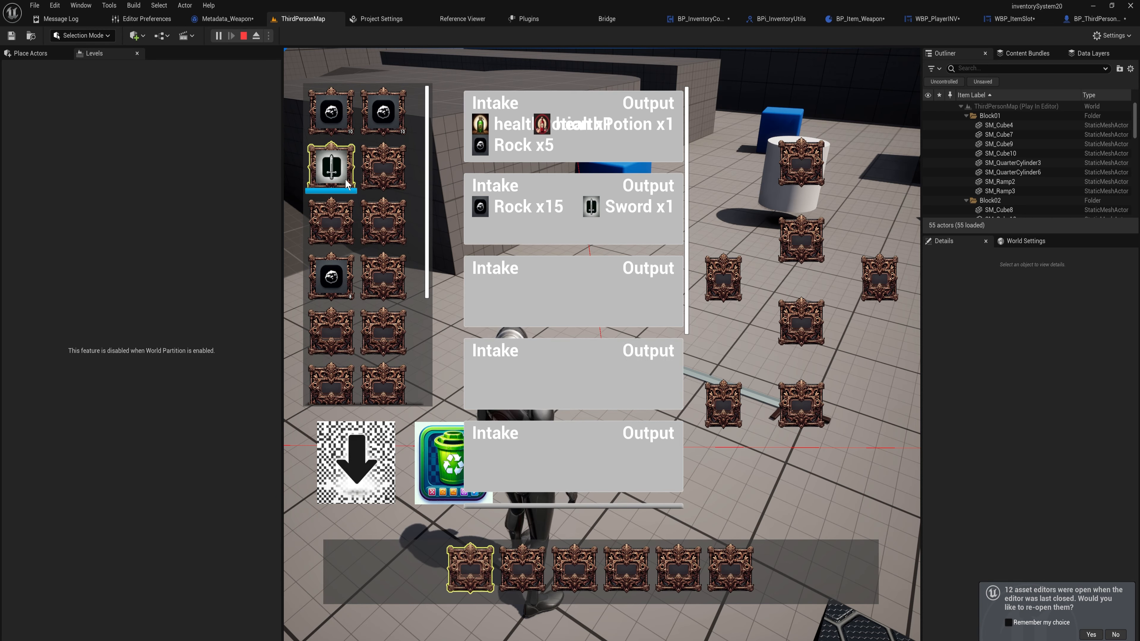
{"action": "key", "text": "Escape"}
Examine the sword world item's On Interacted graph and the Add Item function of BP_InventoryComponent
{"action": "left_click", "coordinate": [504, 276]}
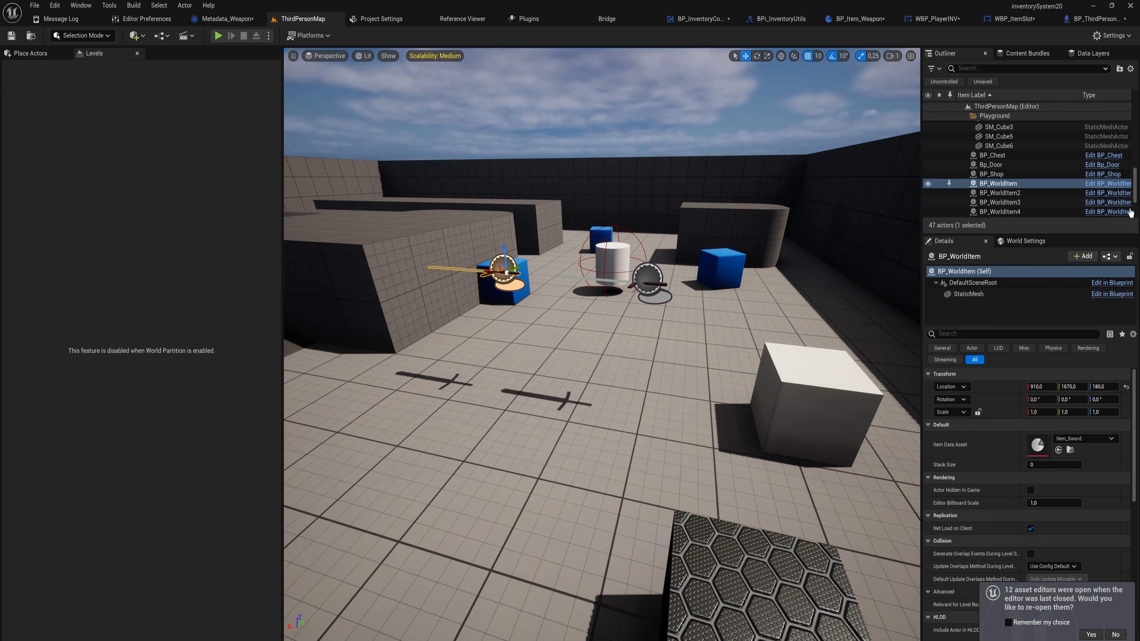
{"action": "left_click", "coordinate": [1120, 191]}
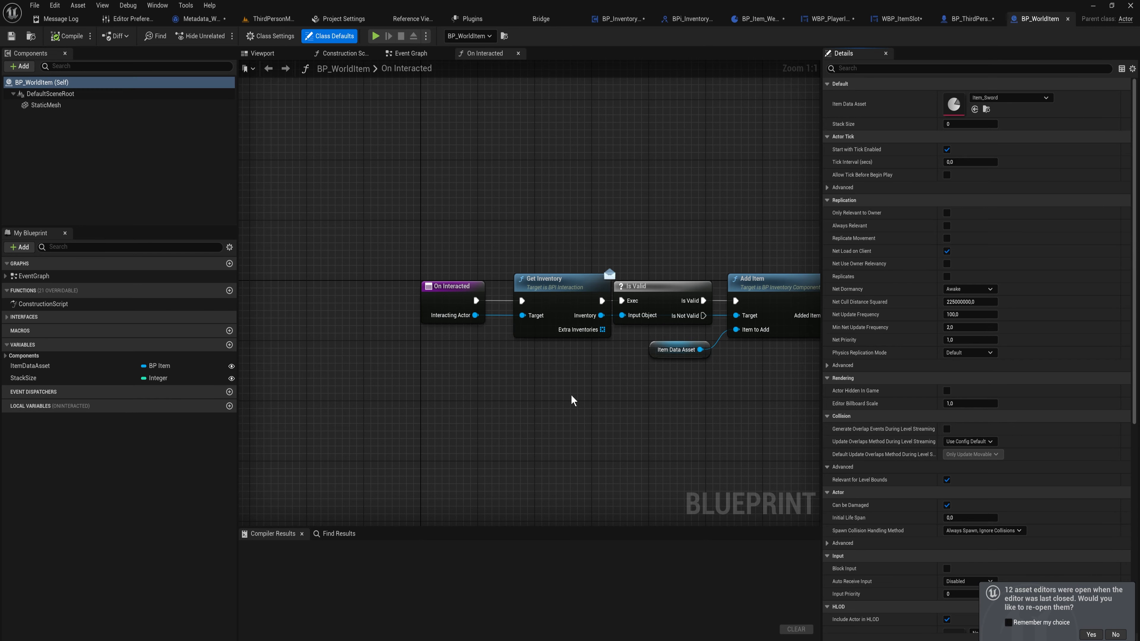
{"action": "right_click_drag", "start_coordinate": [674, 291], "coordinate": [321, 310]}
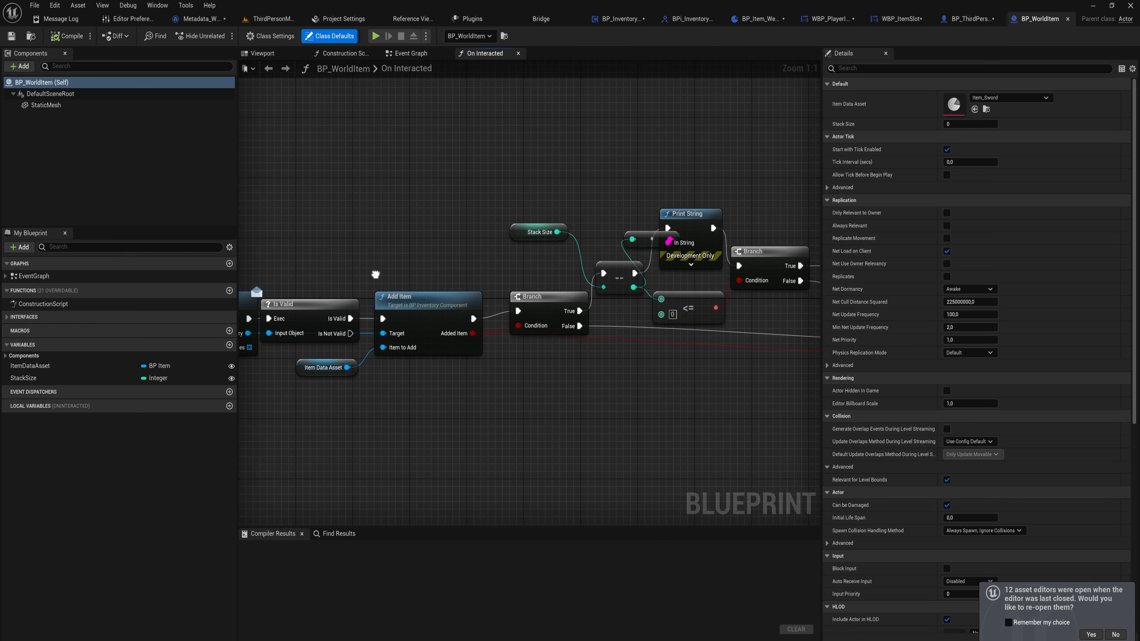
{"action": "right_click_drag", "start_coordinate": [599, 359], "coordinate": [691, 313]}
{"action": "left_click", "coordinate": [518, 271]}
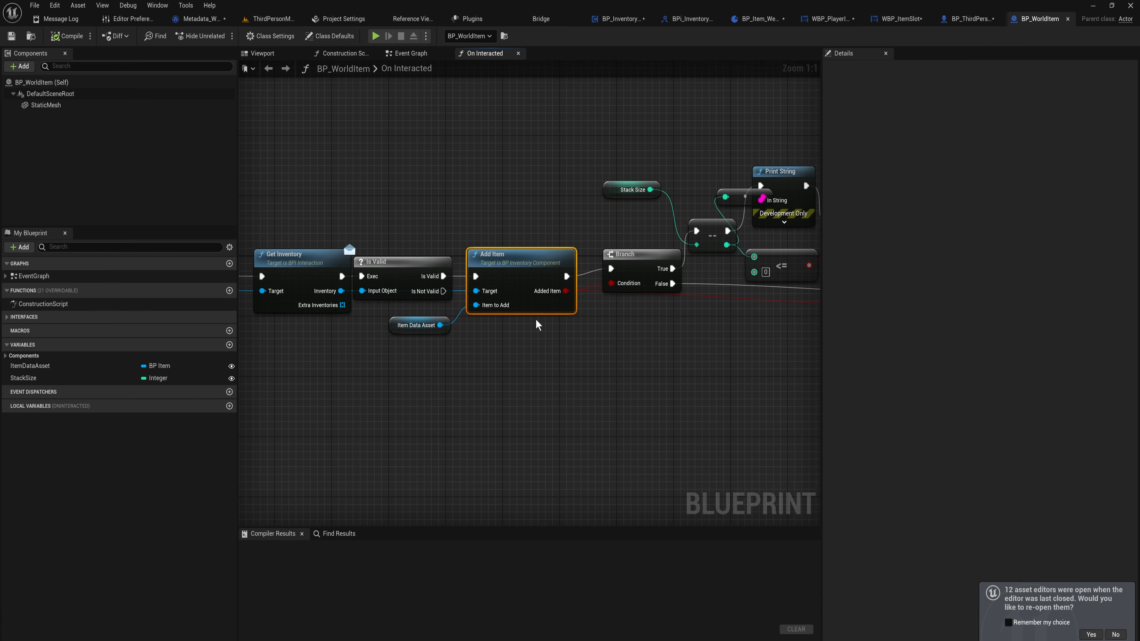
{"action": "double_click", "coordinate": [527, 261]}
{"action": "right_click_drag", "start_coordinate": [672, 252], "coordinate": [549, 300]}
{"action": "right_click_drag", "start_coordinate": [502, 262], "coordinate": [499, 286]}
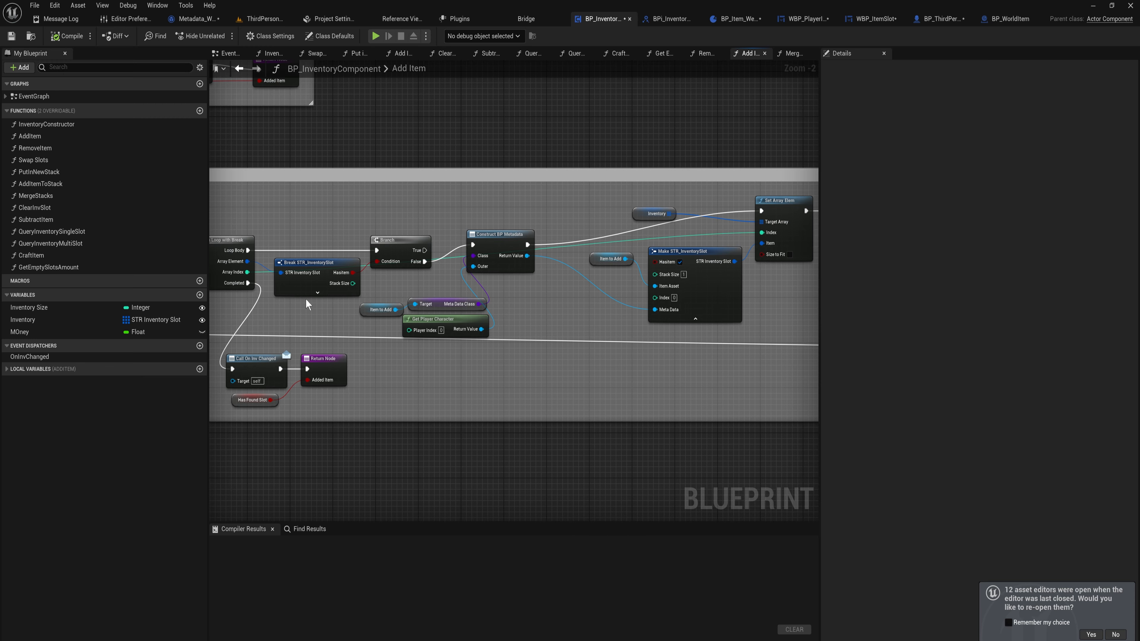
{"action": "right_click_drag", "start_coordinate": [306, 298], "coordinate": [459, 285]}
{"action": "left_click_drag", "start_coordinate": [398, 259], "coordinate": [574, 285]}
{"action": "right_click_drag", "start_coordinate": [424, 310], "coordinate": [521, 312]}
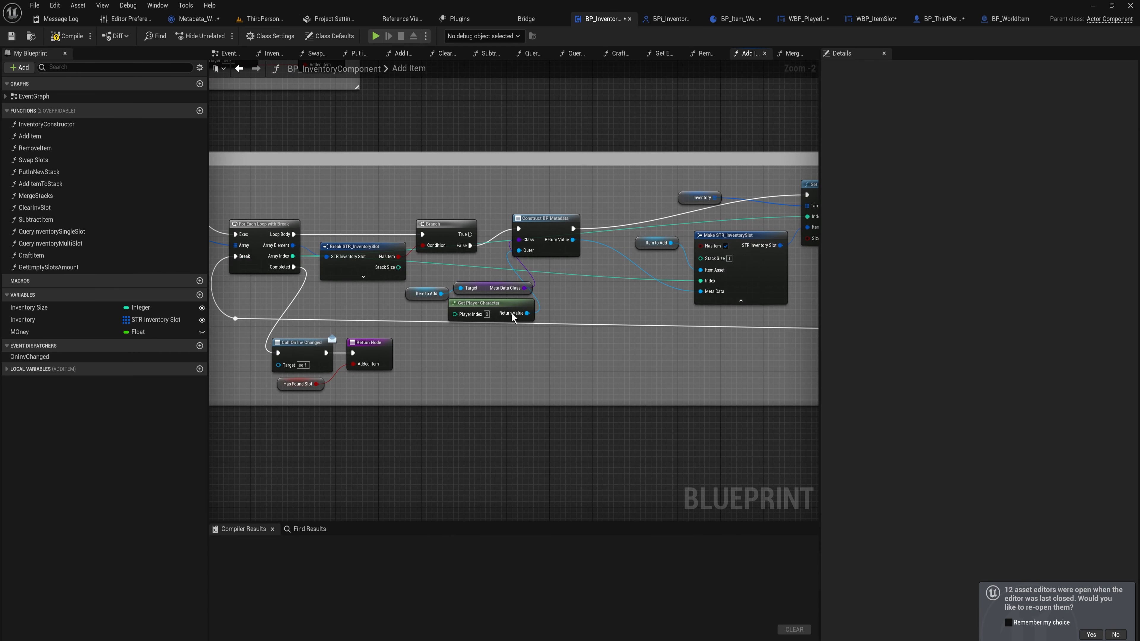
{"action": "left_click", "coordinate": [704, 290]}
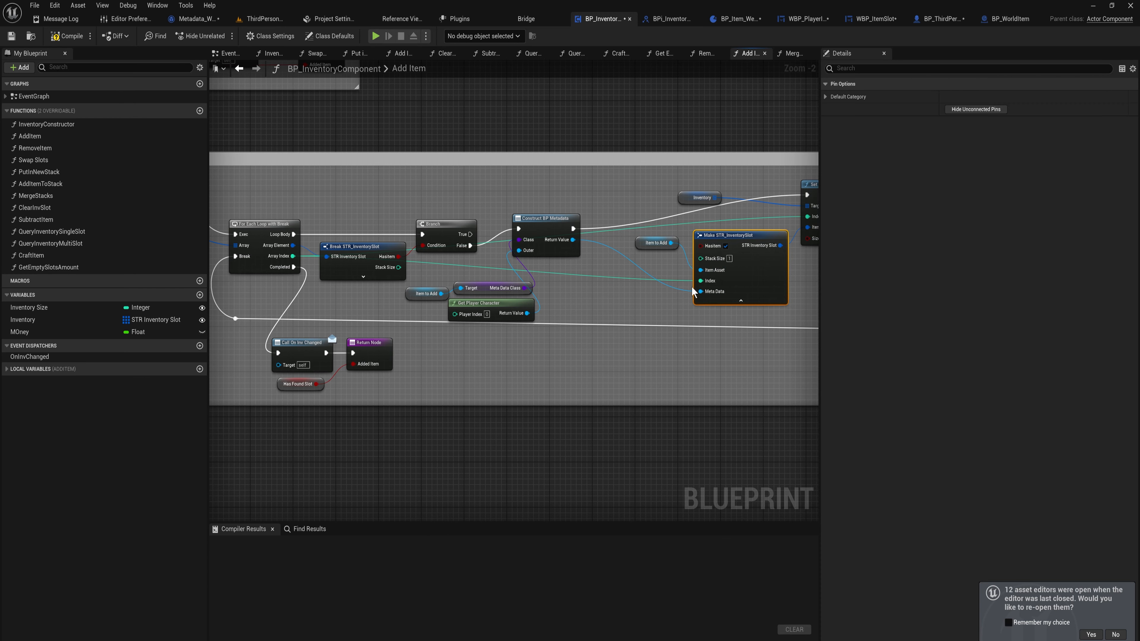
Compile again and launch a new play session in ThirdPersonMap
{"action": "left_click", "coordinate": [67, 36]}
{"action": "left_click", "coordinate": [262, 18]}
{"action": "left_click", "coordinate": [219, 36]}
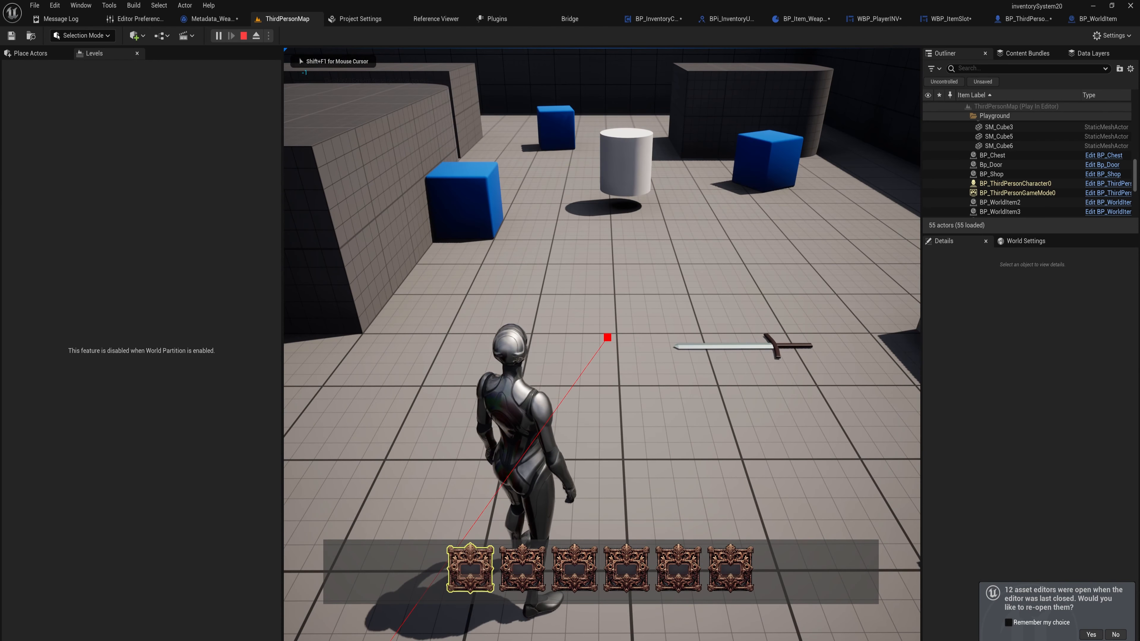
Open the inventory to check the slots, then stop the play session
{"action": "key", "text": "i"}
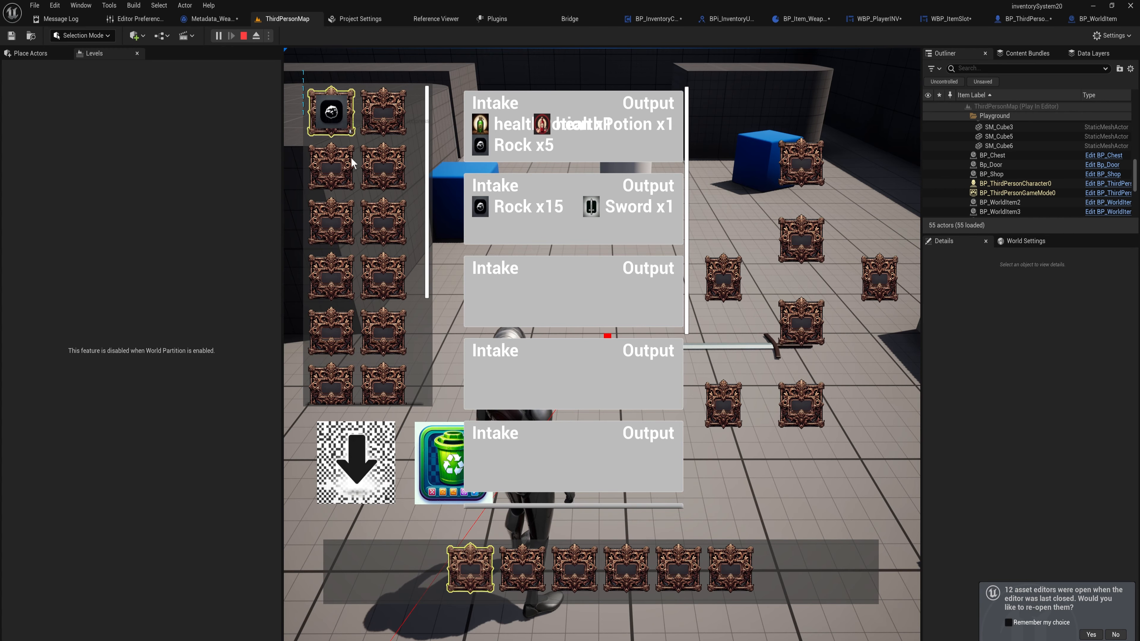
{"action": "left_click", "coordinate": [243, 35]}
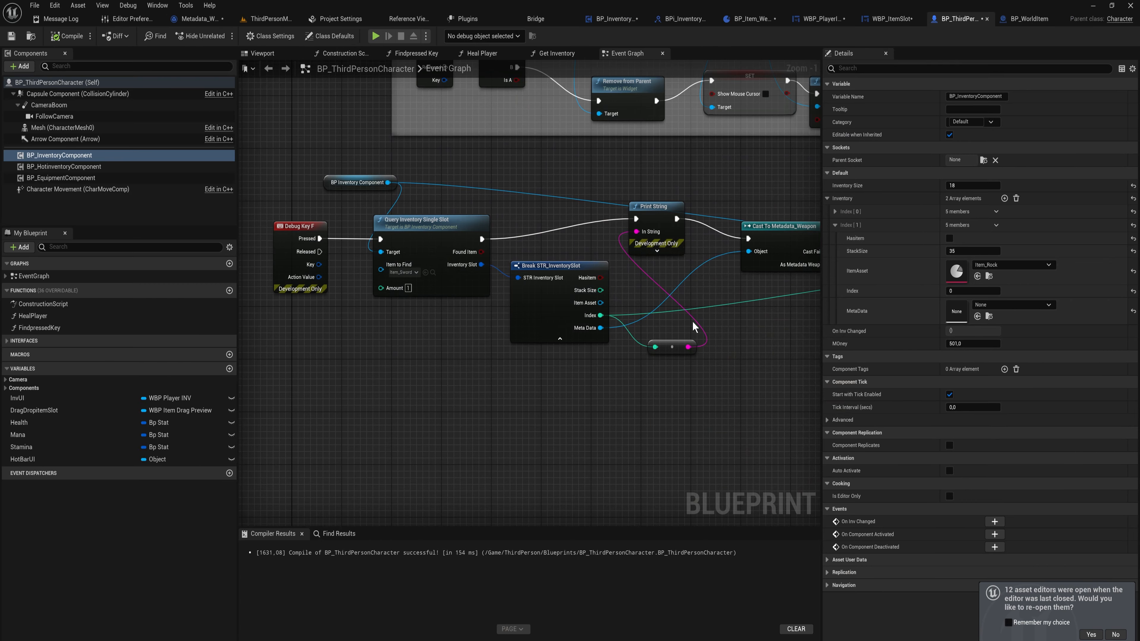
Insert a Call On Inv Changed node on BP_InventoryComponent between Subtract Durability and the Branch in the debug-key graph
{"action": "right_click_drag", "start_coordinate": [706, 326], "coordinate": [276, 326]}
{"action": "left_click_drag", "start_coordinate": [616, 320], "coordinate": [680, 246]}
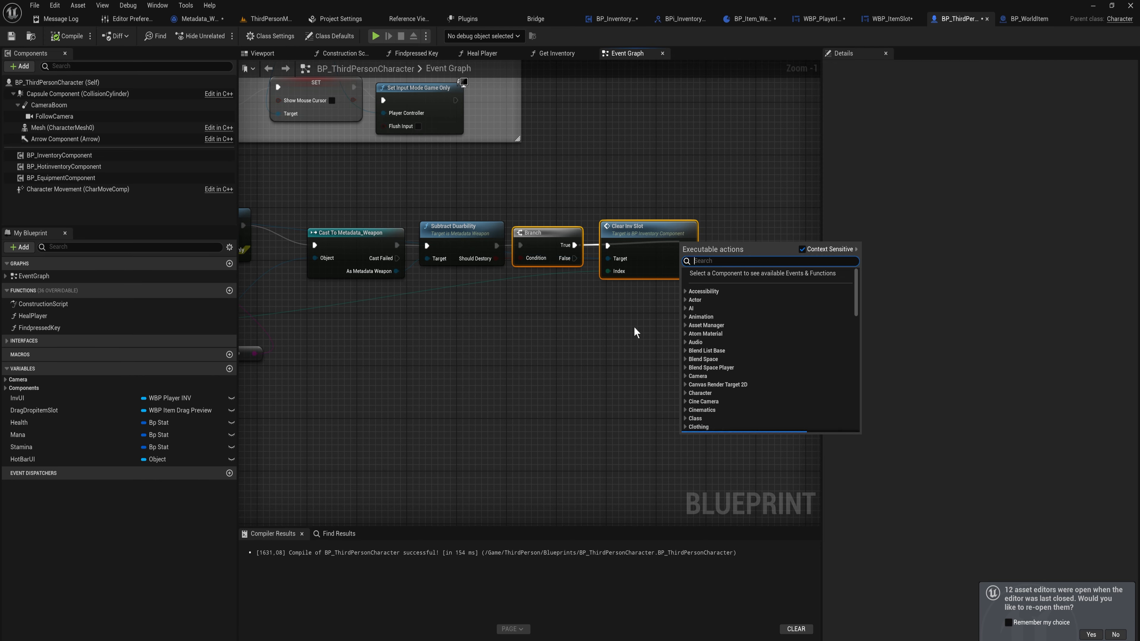
{"action": "left_click", "coordinate": [606, 335]}
{"action": "left_click_drag", "start_coordinate": [548, 234], "coordinate": [662, 238]}
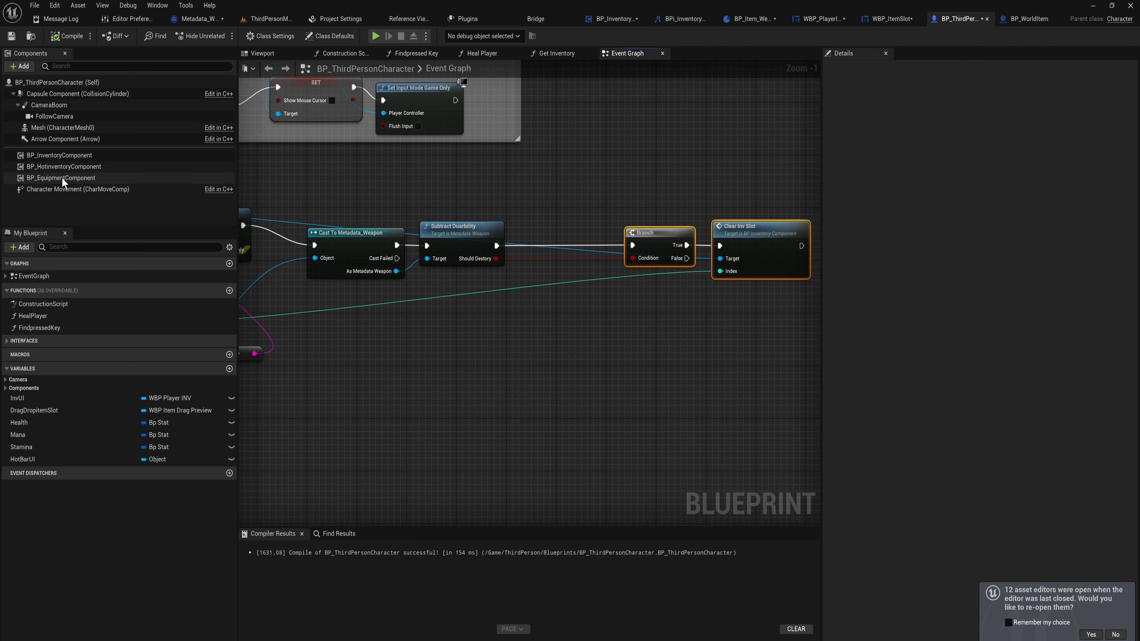
{"action": "left_click", "coordinate": [150, 156]}
{"action": "left_click_drag", "start_coordinate": [413, 181], "coordinate": [557, 213]}
{"action": "type", "text": "call on inv"}
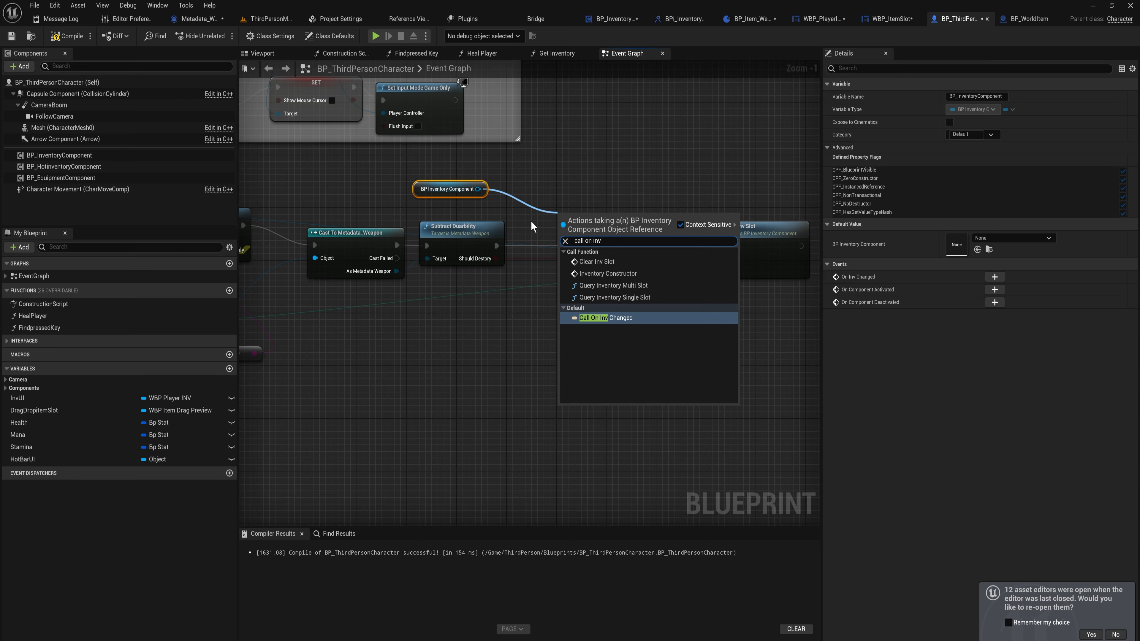
{"action": "key", "text": "Return"}
{"action": "left_click_drag", "start_coordinate": [554, 224], "coordinate": [632, 245]}
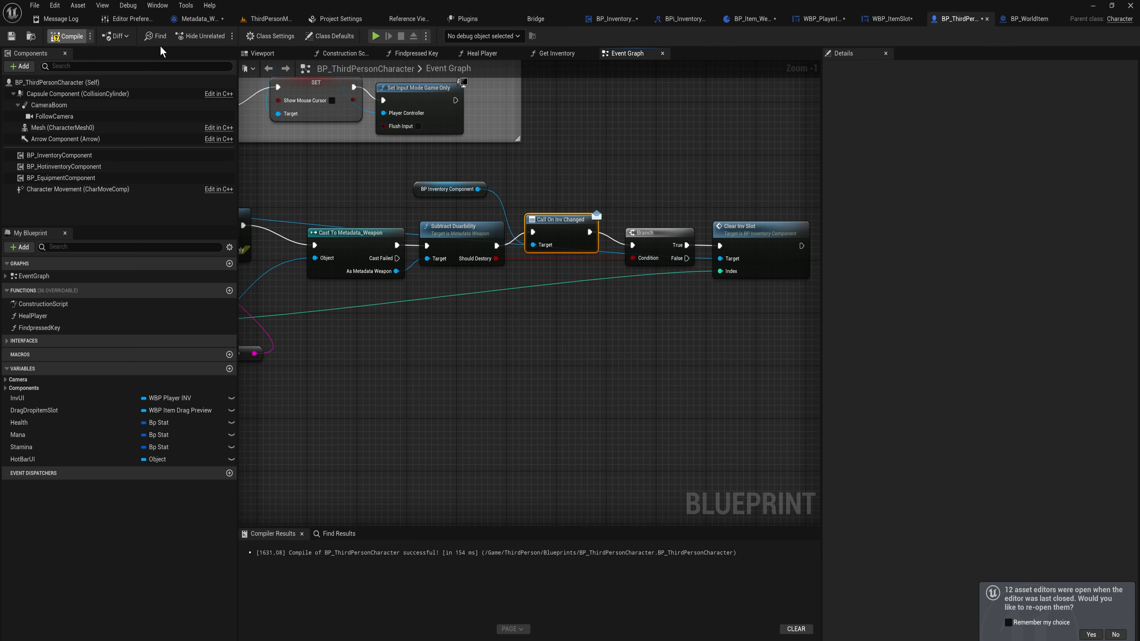
Play ThirdPersonMap, pick up the sword and open the inventory to test, then stop playing
{"action": "left_click", "coordinate": [266, 20]}
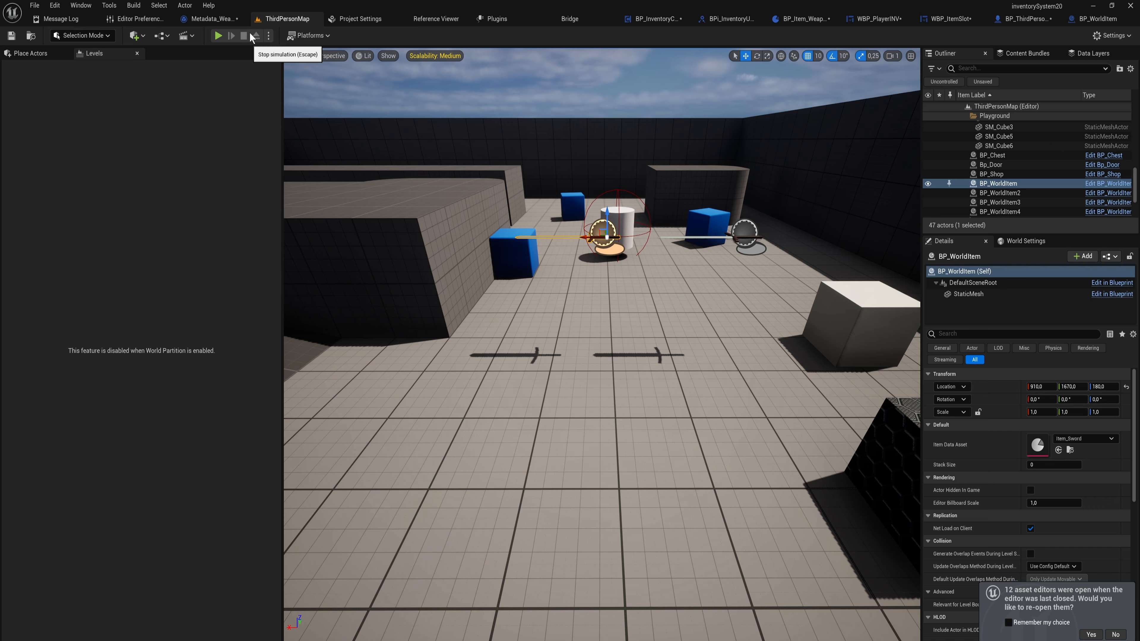
{"action": "left_click", "coordinate": [219, 37]}
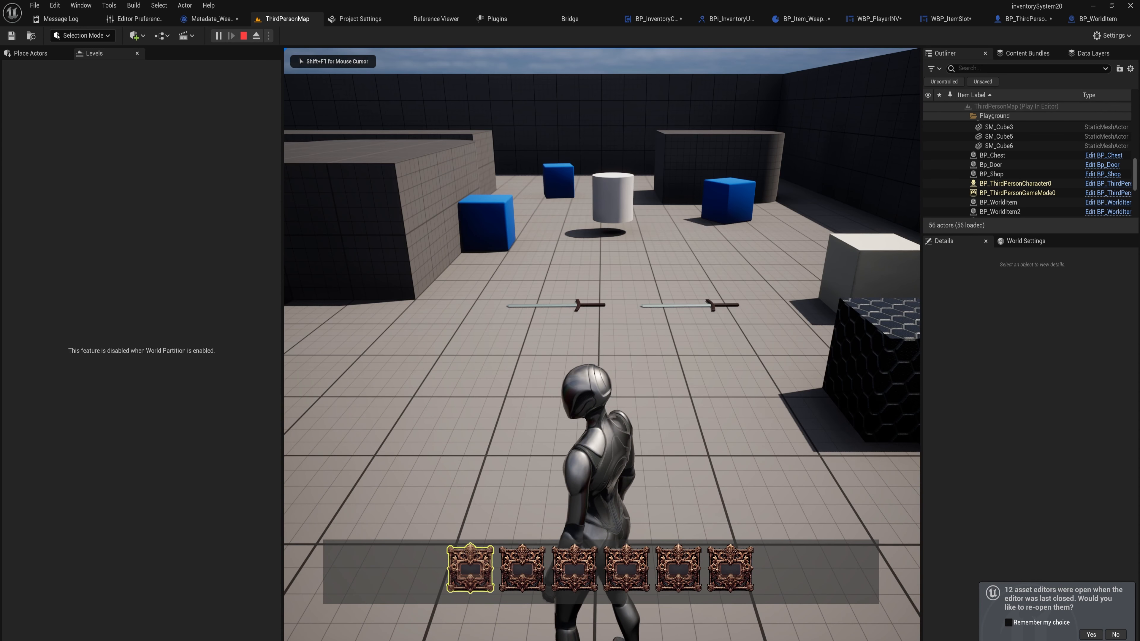
{"action": "key", "text": "w"}
{"action": "key", "text": "e"}
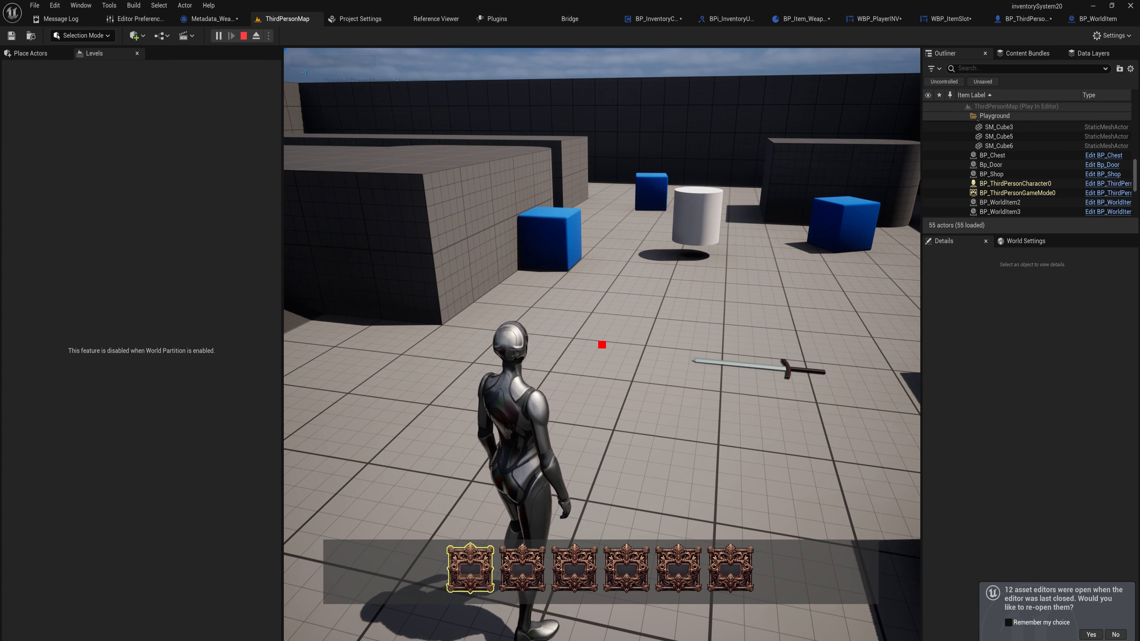
{"action": "key", "text": "Tab"}
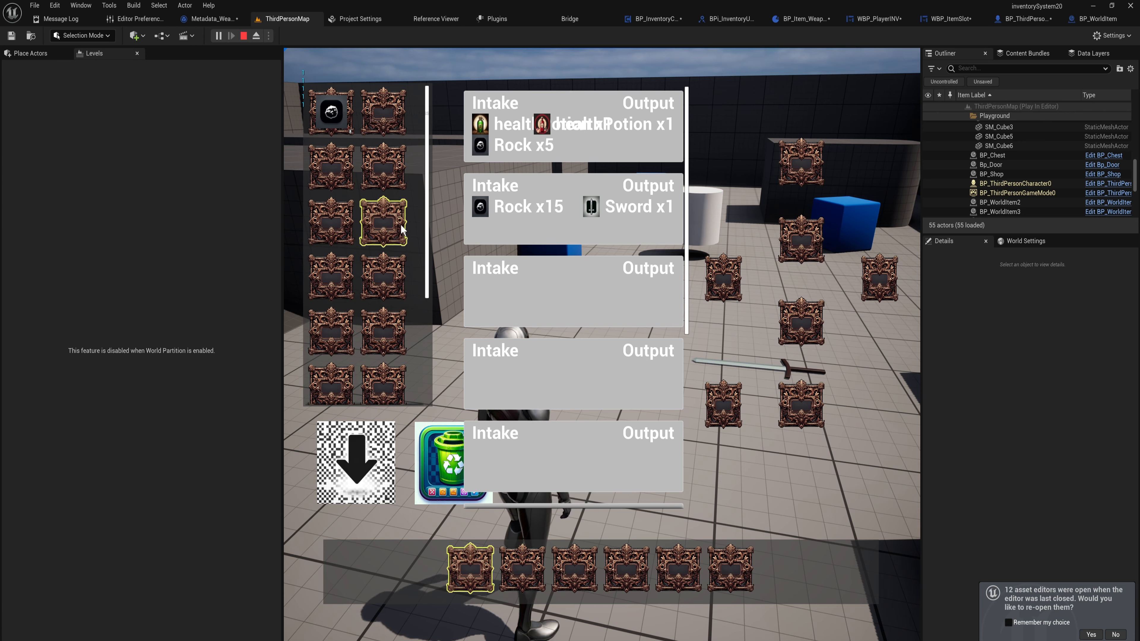
{"action": "key", "text": "Escape"}
{"action": "mouse_move", "coordinate": [398, 215]}
{"action": "right_mouse_down"}
{"action": "mouse_move", "coordinate": [453, 224]}
{"action": "mouse_move", "coordinate": [417, 211]}
{"action": "right_mouse_up"}
{"action": "key", "text": "ctrl+space"}
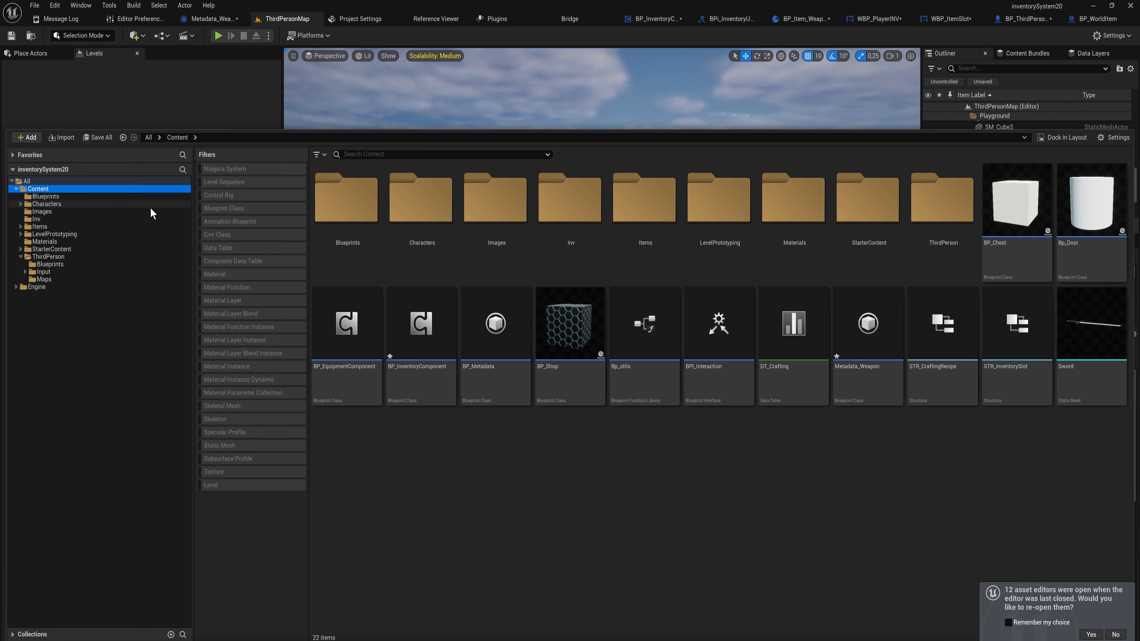
Open the BPI_InventoryUtils interface and add a function named GetDurability
{"action": "double_click", "coordinate": [353, 218]}
{"action": "double_click", "coordinate": [354, 218]}
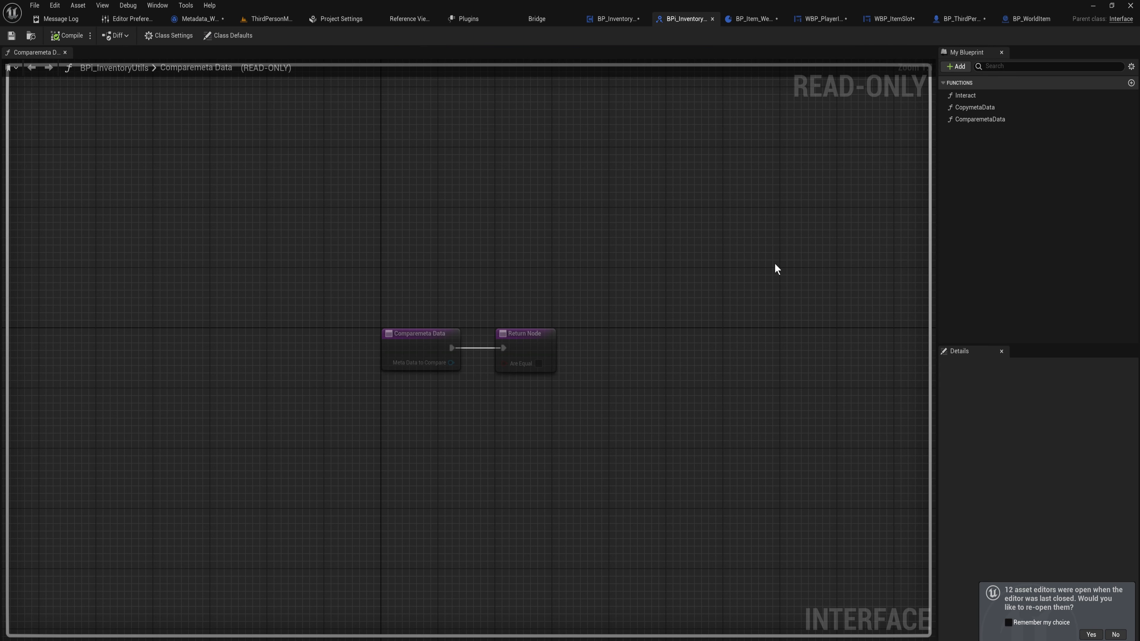
{"action": "left_click", "coordinate": [956, 67]}
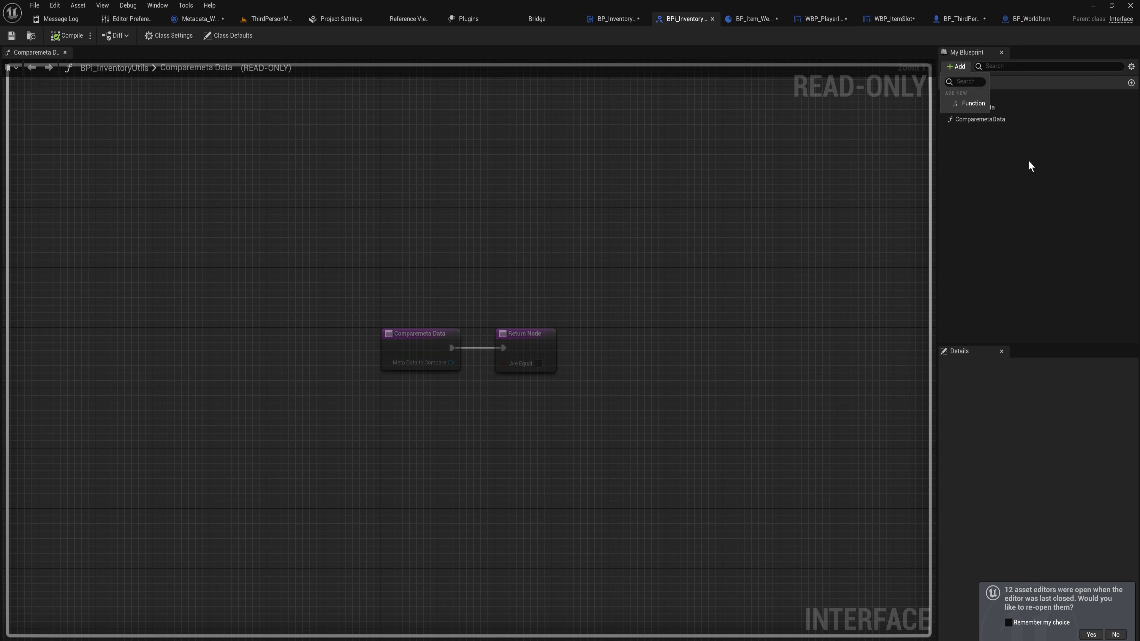
{"action": "left_click", "coordinate": [971, 103]}
{"action": "type", "text": "Ge"}
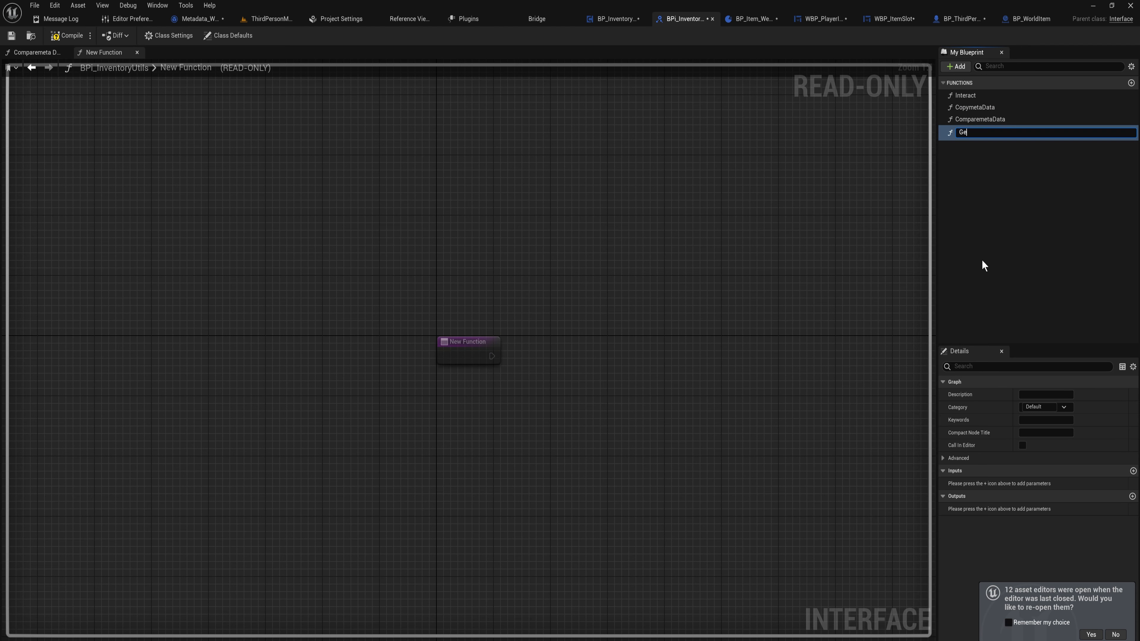
{"action": "type", "text": "tDurability"}
{"action": "key", "text": "Return"}
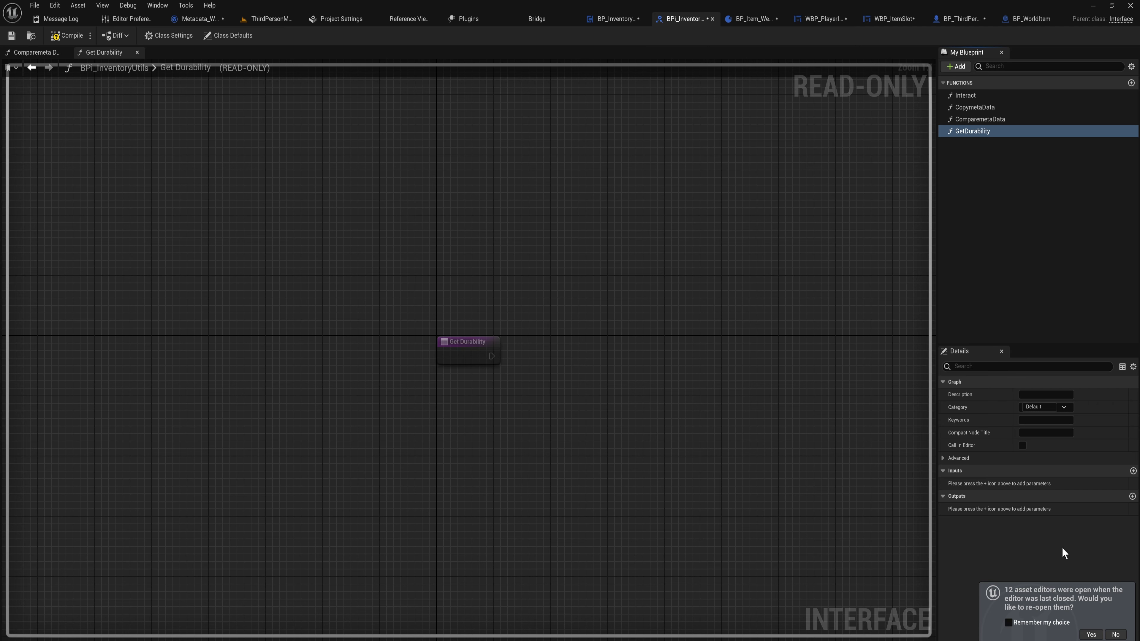
Add an Integer output named MaxDurability to GetDurability, undoing an accidentally added input
{"action": "left_click", "coordinate": [1133, 471]}
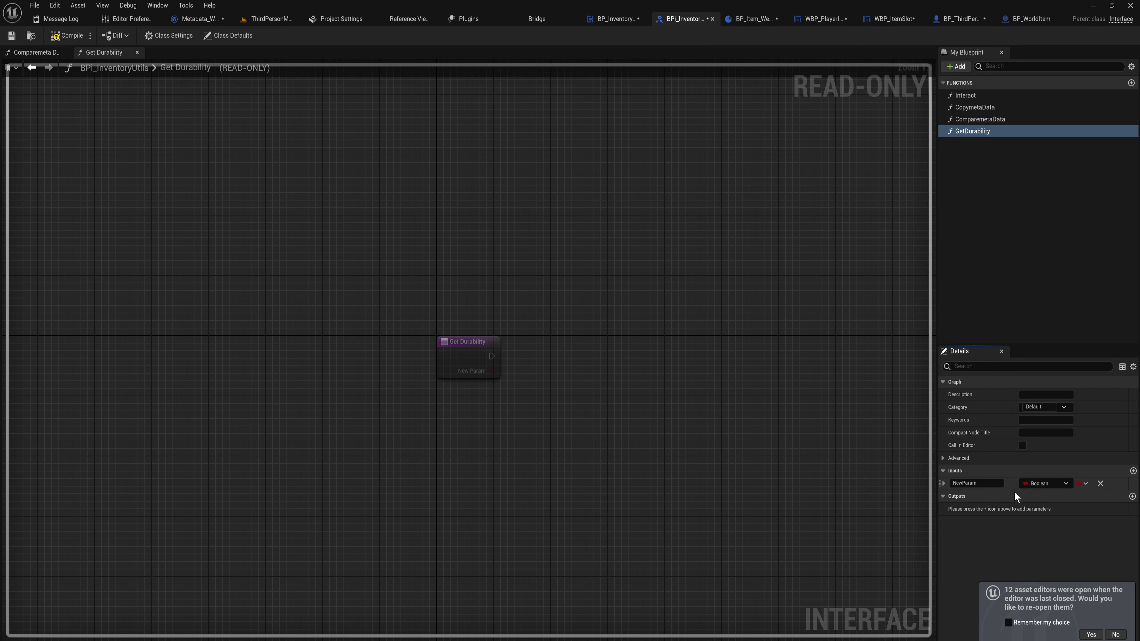
{"action": "key", "text": "ctrl+z"}
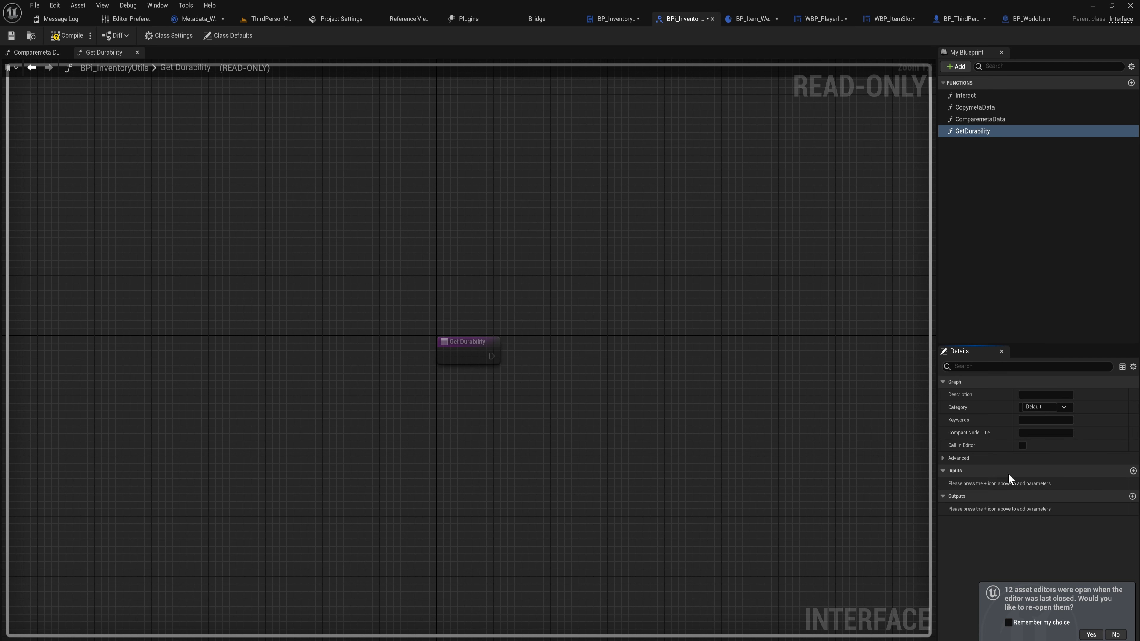
{"action": "left_click", "coordinate": [1132, 496]}
{"action": "double_click", "coordinate": [988, 512]}
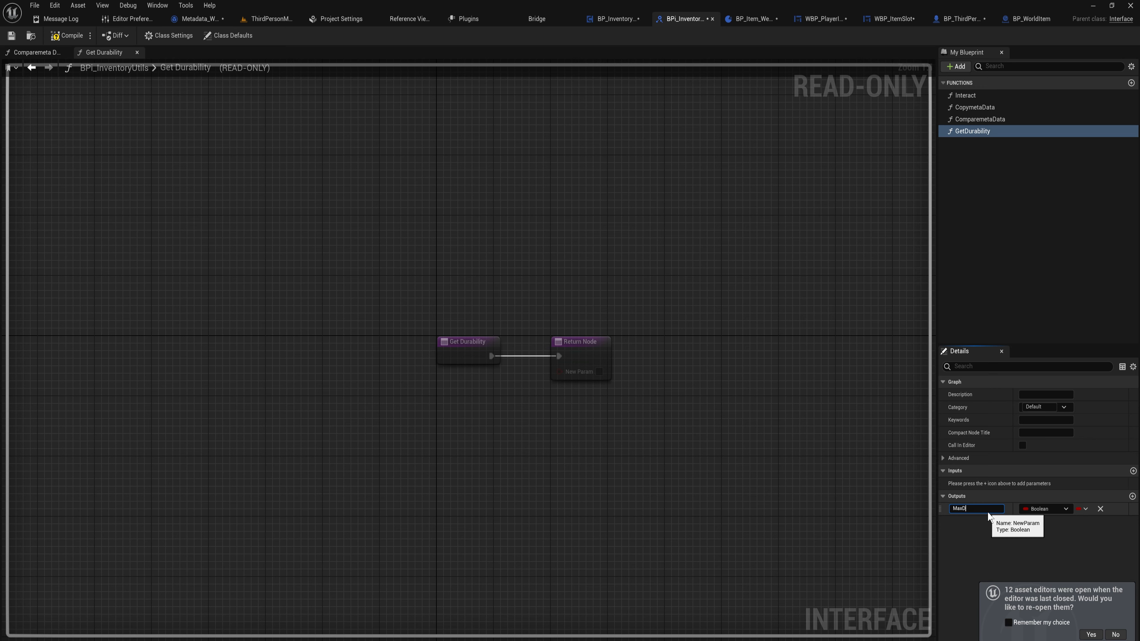
{"action": "type", "text": "MaxDurability"}
{"action": "left_click", "coordinate": [1046, 509]}
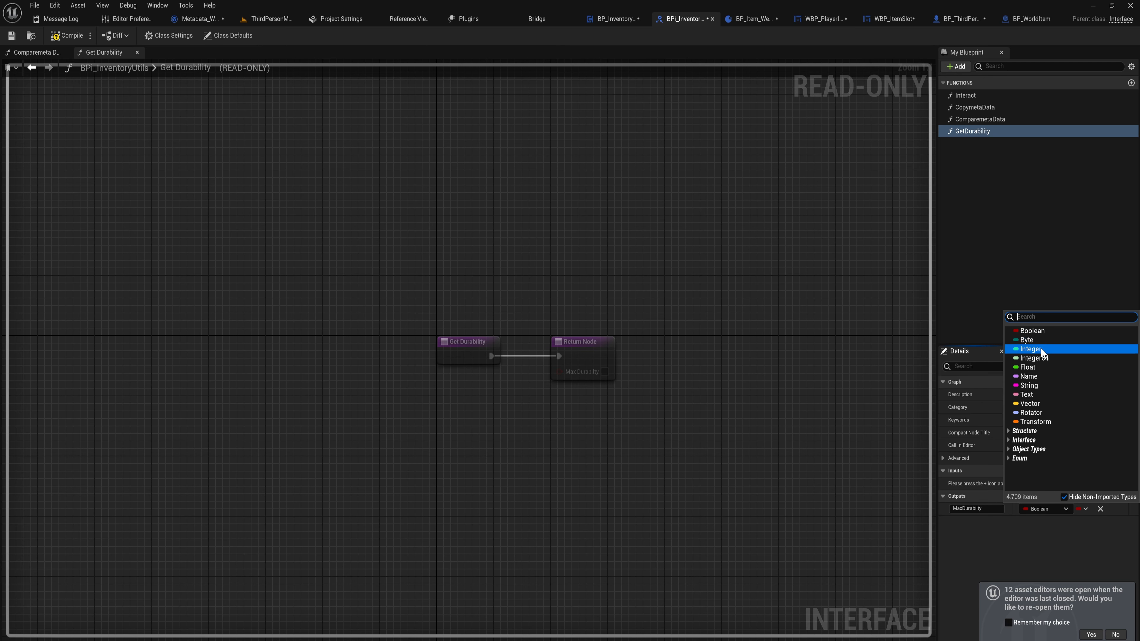
{"action": "left_click", "coordinate": [1032, 349]}
Add a second Integer output named CurrentDurability to GetDurability
{"action": "left_click", "coordinate": [1132, 496]}
{"action": "double_click", "coordinate": [986, 521]}
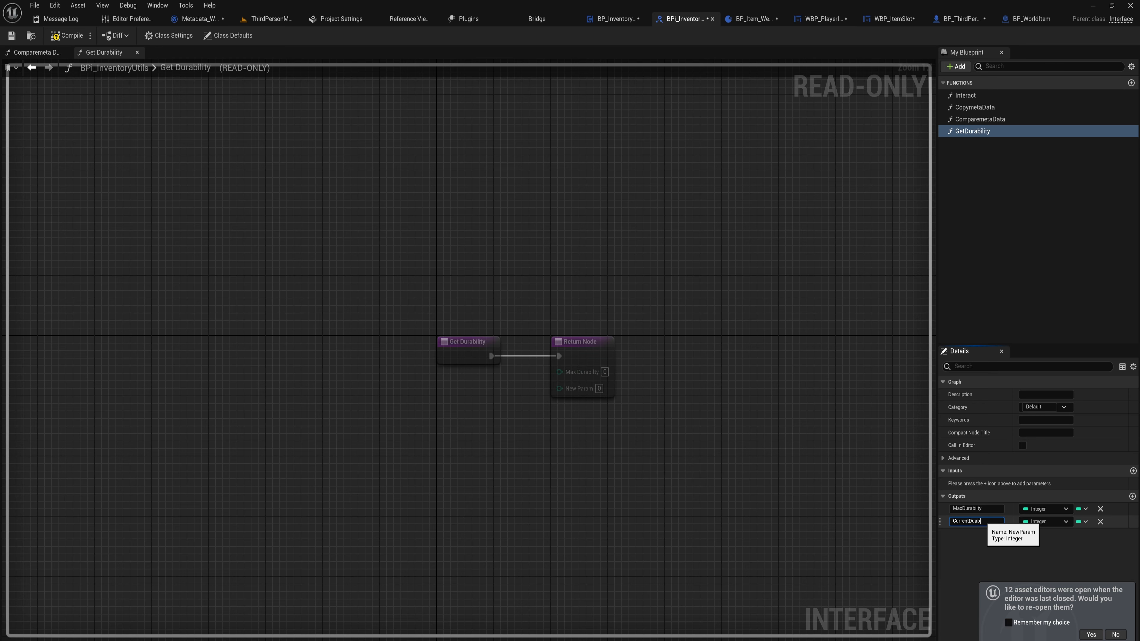
{"action": "type", "text": "CurrentDuability"}
{"action": "key", "text": "Return"}
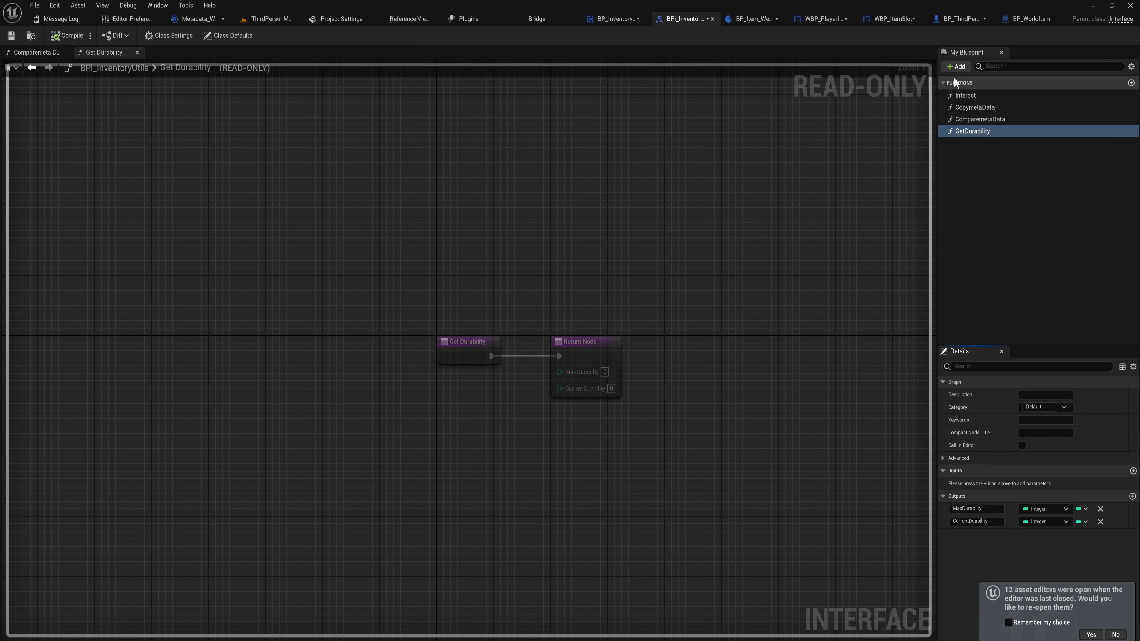
Delete the GetDurability interface function
{"action": "left_click", "coordinate": [974, 131]}
{"action": "key", "text": "Delete"}
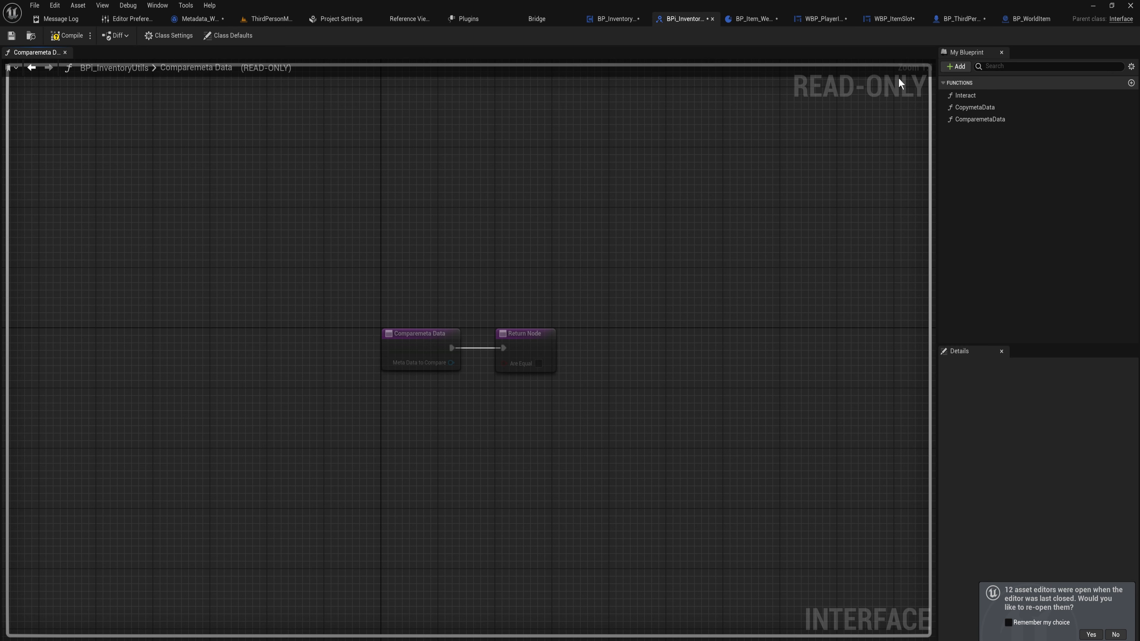
Add a new interface function named SubtractDura to BPI_InventoryUtils
{"action": "left_click", "coordinate": [960, 66]}
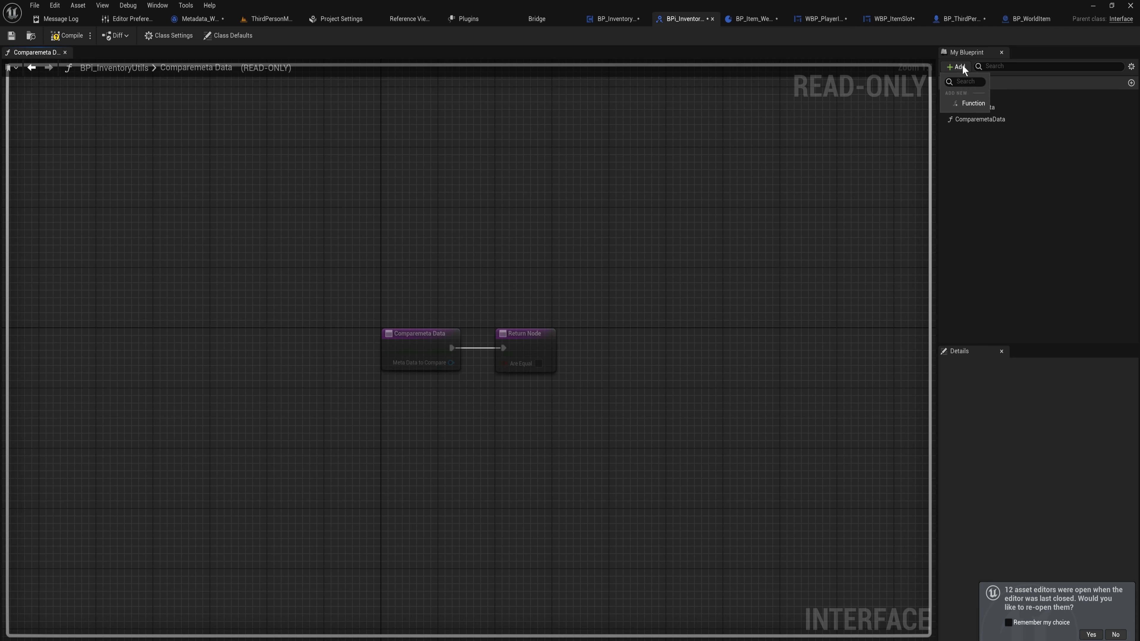
{"action": "left_click", "coordinate": [974, 103]}
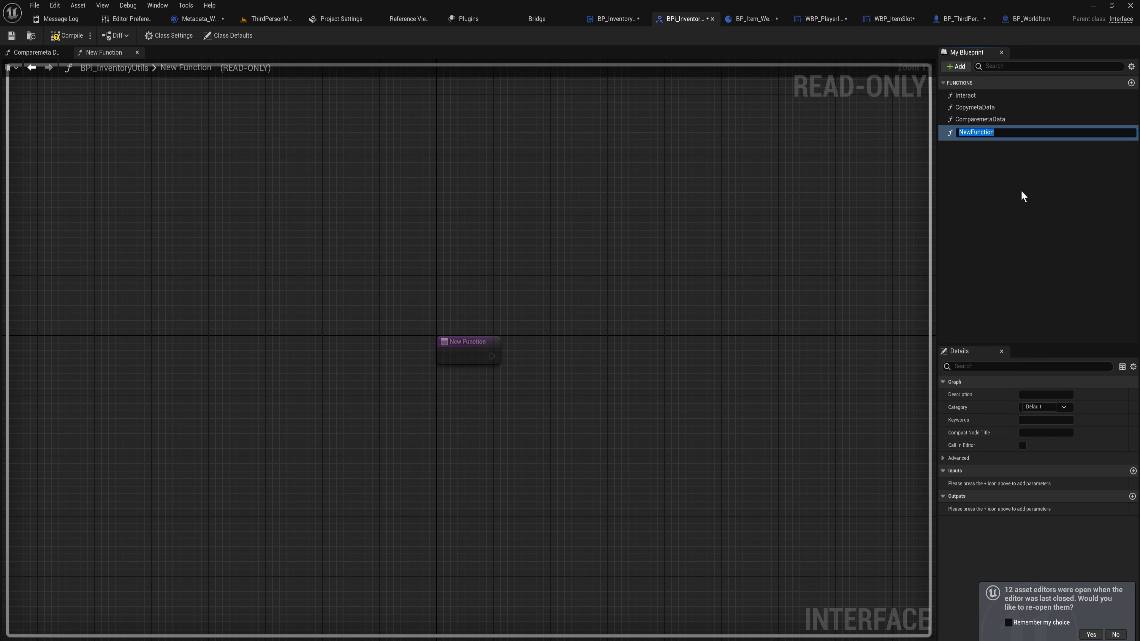
{"action": "type", "text": "SubtractDura"}
{"action": "key", "text": "Return"}
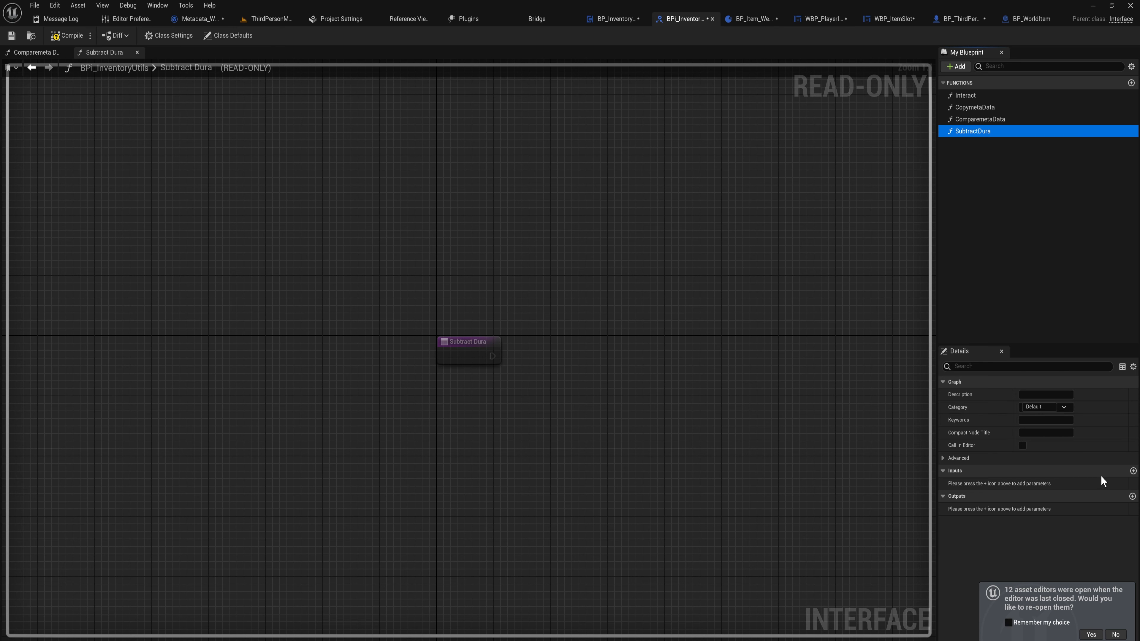
Give SubtractDura two Integer outputs named newCurrentDura and maxDura, and save all assets
{"action": "left_click", "coordinate": [1132, 496]}
{"action": "left_click", "coordinate": [1132, 496]}
{"action": "left_click", "coordinate": [982, 509]}
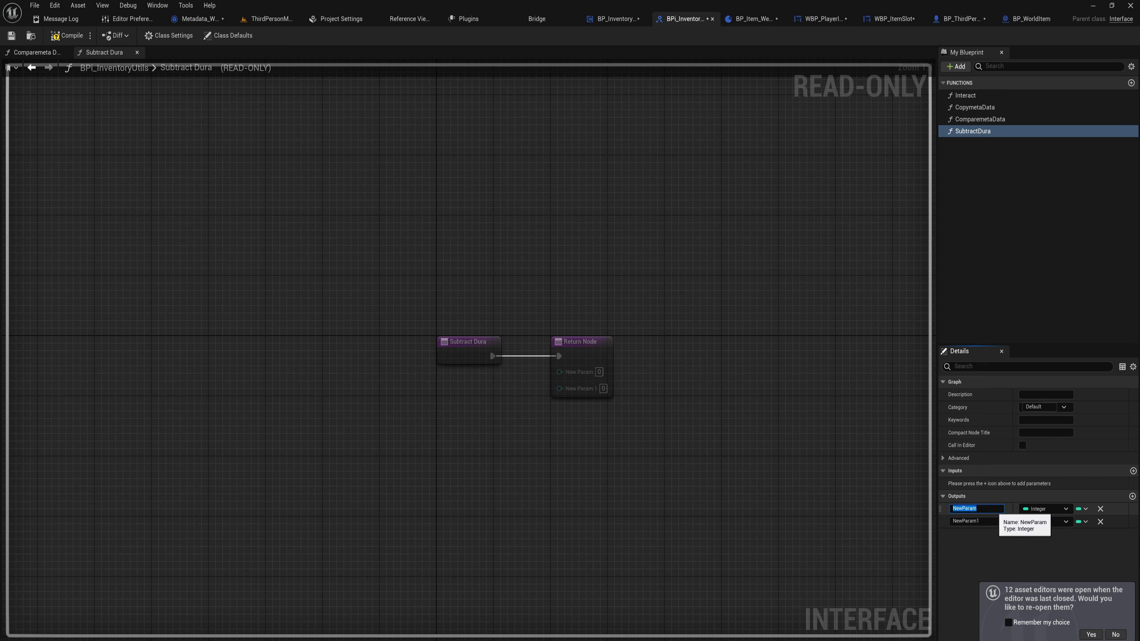
{"action": "type", "text": "newCurrentDura"}
{"action": "left_click", "coordinate": [975, 521]}
{"action": "type", "text": "ma"}
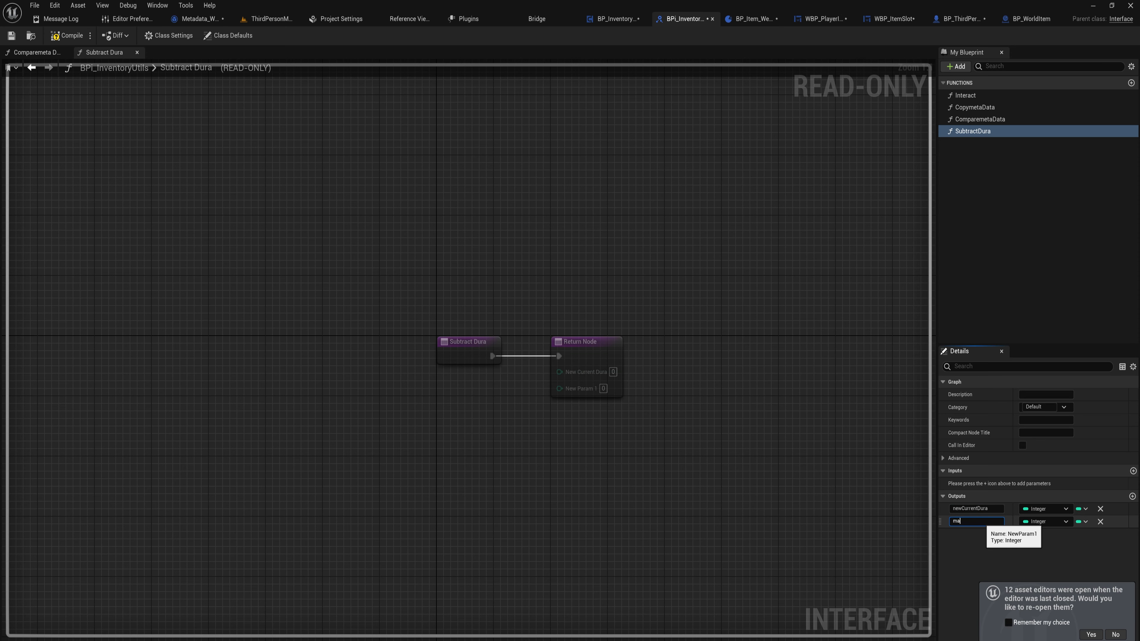
{"action": "type", "text": "xDura"}
{"action": "key", "text": "Return"}
{"action": "key", "text": "ctrl+shift+s"}
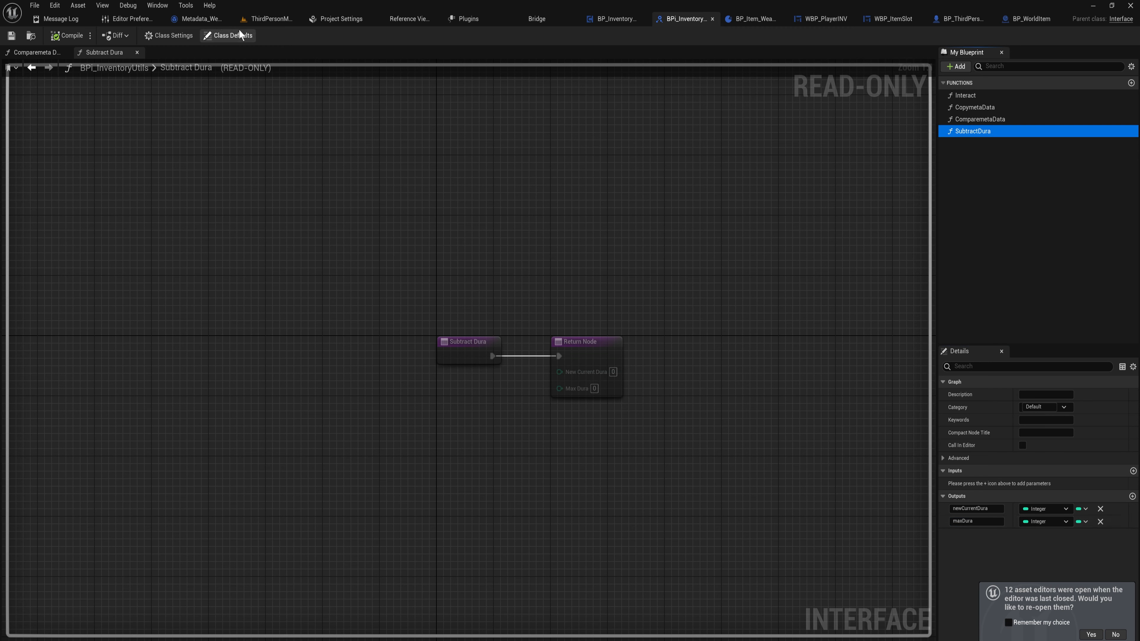
In Metadata_Weapon's Subtract Dura implementation, add a decrement (--) node on the Durability variable after the entry node
{"action": "left_click", "coordinate": [201, 21]}
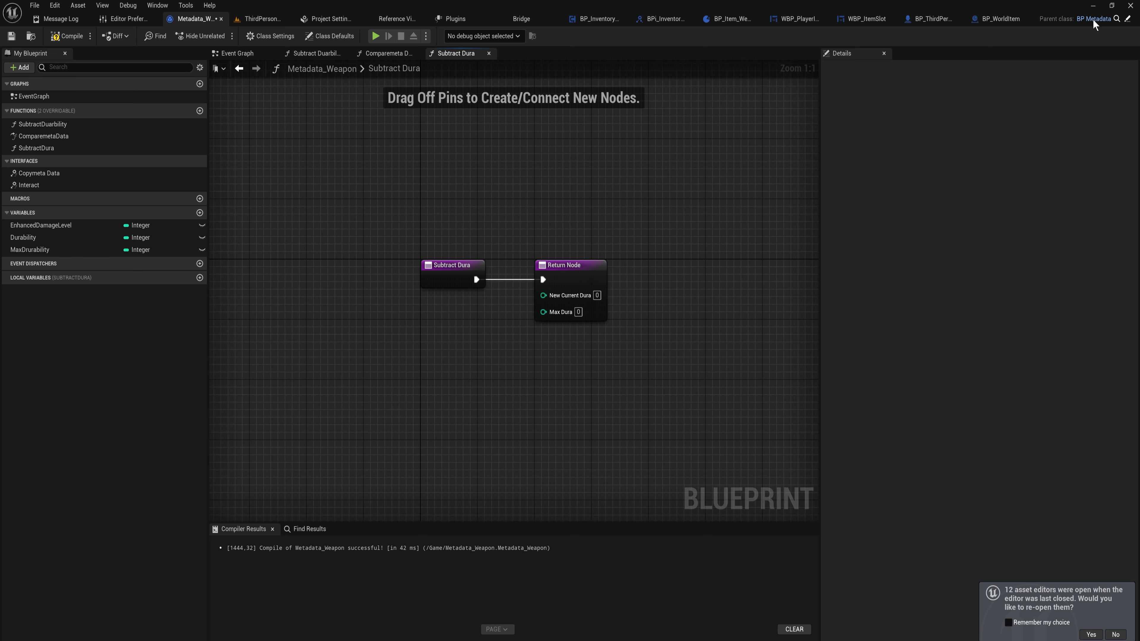
{"action": "left_click", "coordinate": [1117, 19]}
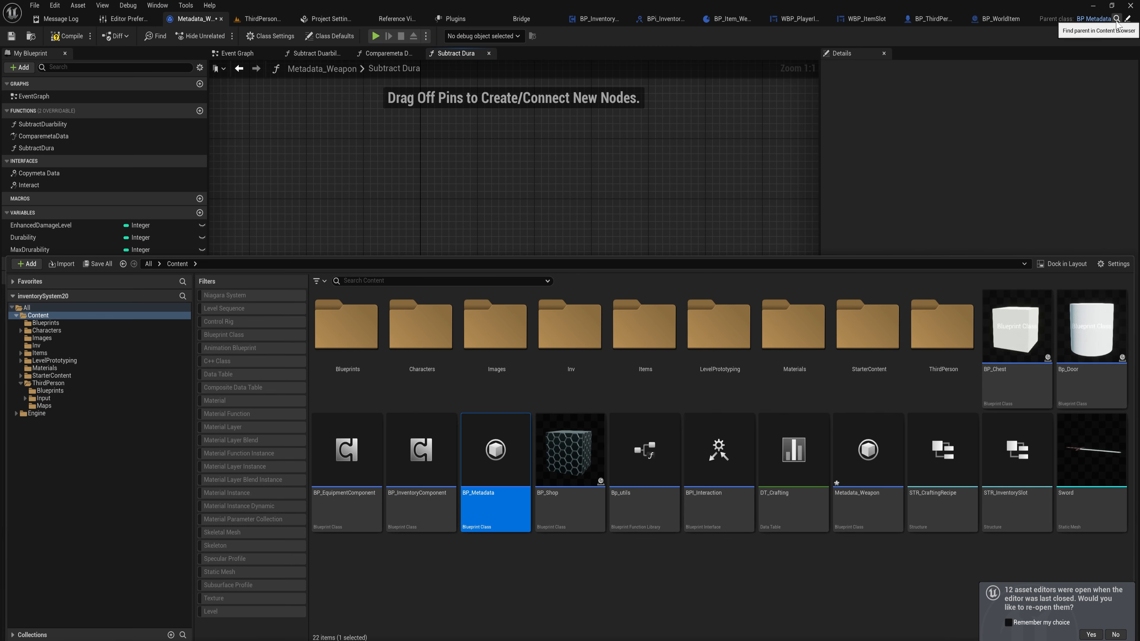
{"action": "double_click", "coordinate": [490, 451]}
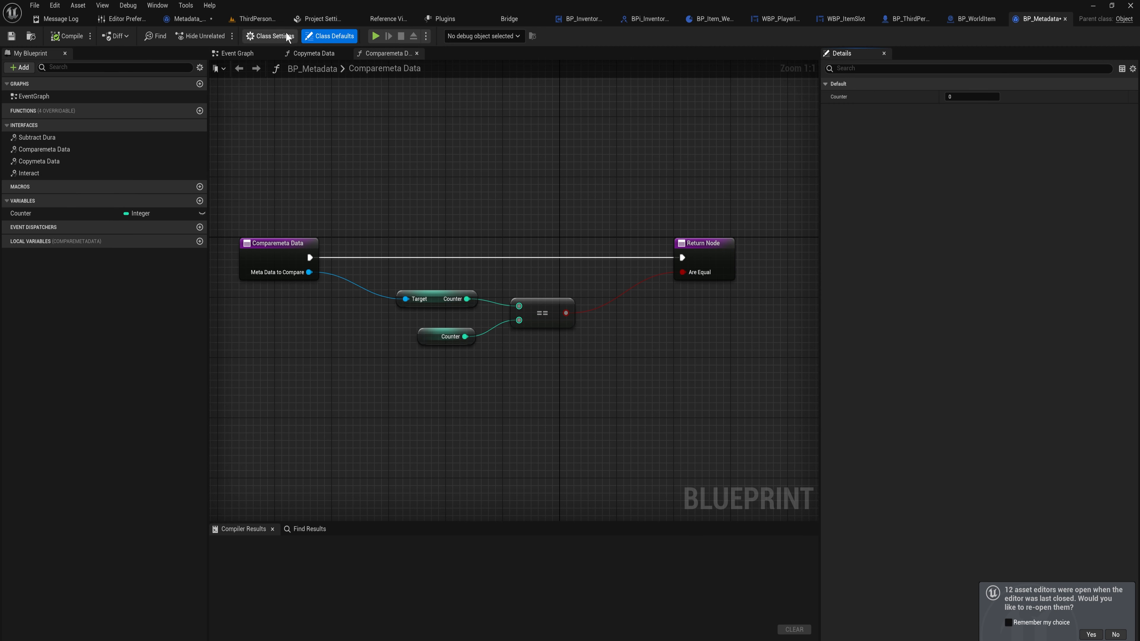
{"action": "left_click", "coordinate": [188, 19]}
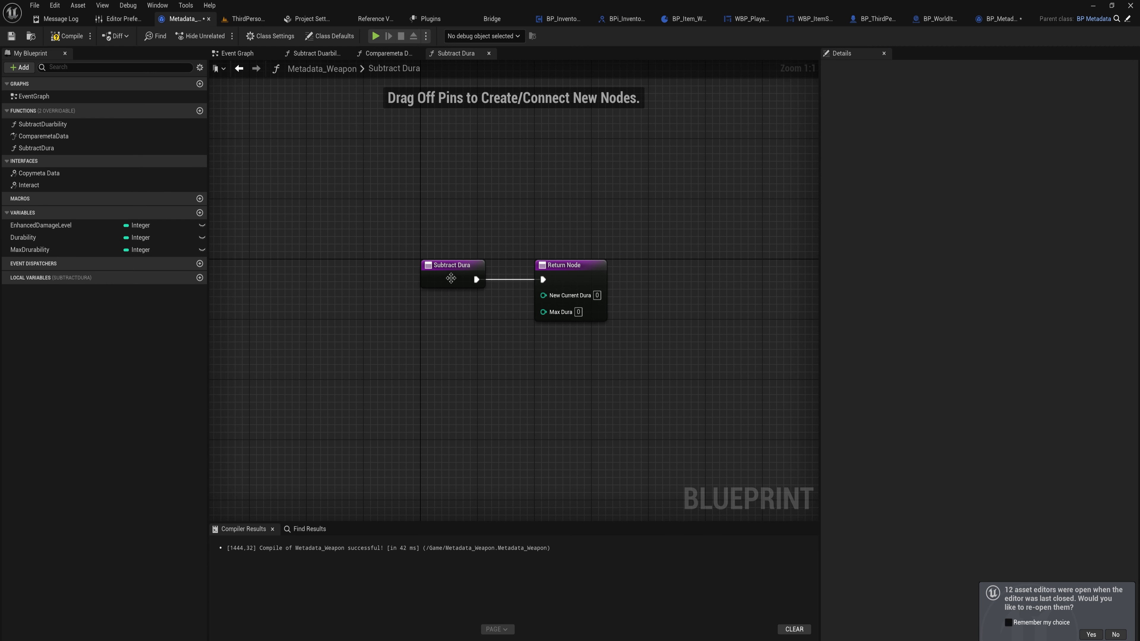
{"action": "left_click_drag", "start_coordinate": [451, 279], "coordinate": [308, 271]}
{"action": "left_click", "coordinate": [40, 238]}
{"action": "left_click_drag", "start_coordinate": [39, 238], "coordinate": [334, 271], "text": "ctrl"}
{"action": "type", "text": "--"}
{"action": "key", "text": "Return"}
{"action": "left_click_drag", "start_coordinate": [413, 274], "coordinate": [385, 266]}
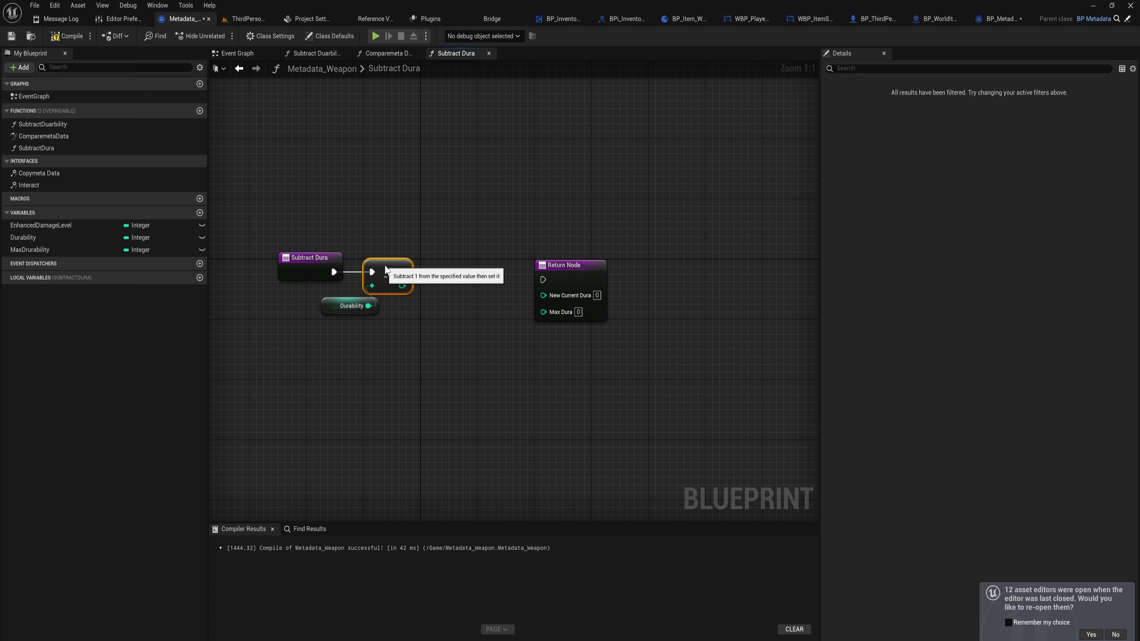
{"action": "left_click_drag", "start_coordinate": [330, 307], "coordinate": [293, 312]}
{"action": "left_click_drag", "start_coordinate": [394, 271], "coordinate": [388, 271]}
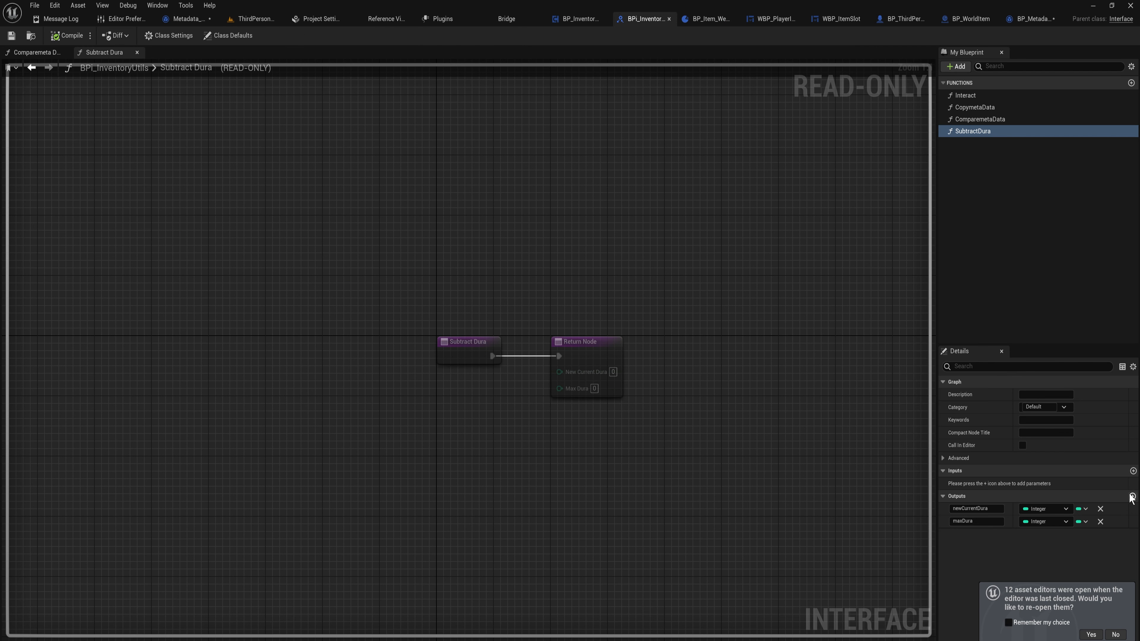
Add a third output to SubtractDura named hasDura of type Boolean, and compile the interface
{"action": "left_click", "coordinate": [1132, 496]}
{"action": "left_click", "coordinate": [976, 534]}
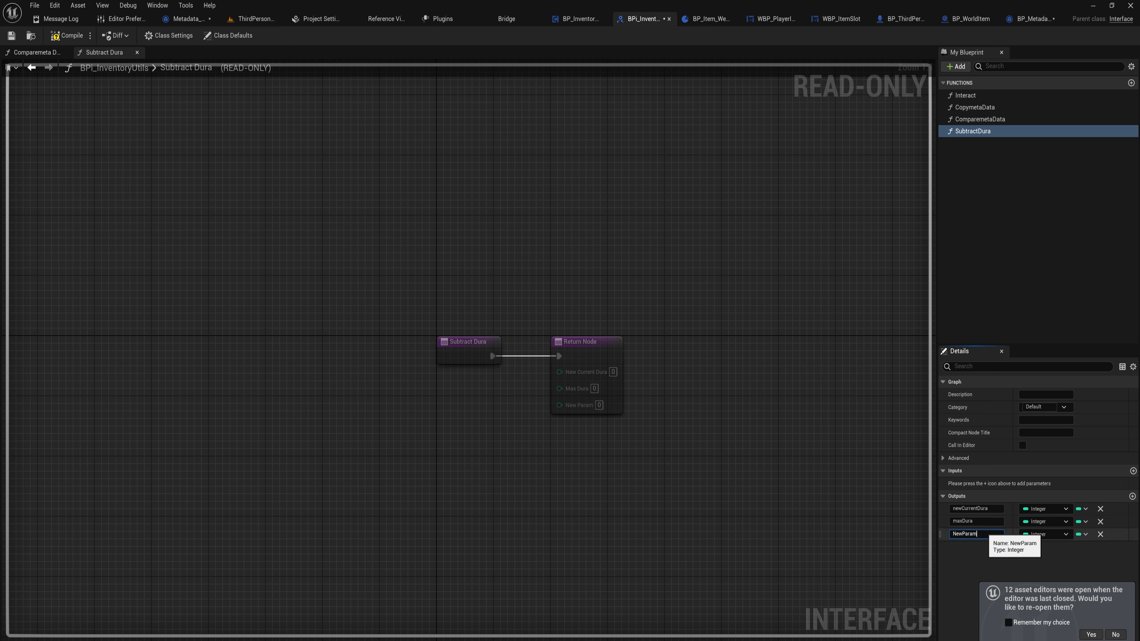
{"action": "double_click", "coordinate": [983, 532]}
{"action": "type", "text": "hasDura"}
{"action": "key", "text": "Return"}
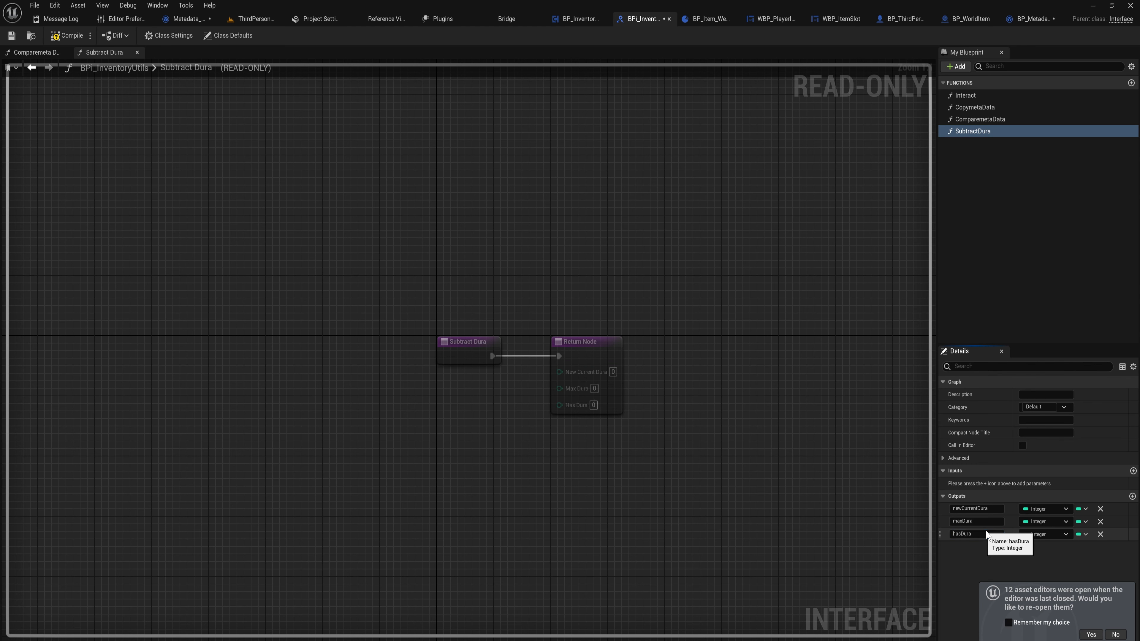
{"action": "left_click", "coordinate": [1045, 533]}
{"action": "left_click", "coordinate": [1033, 380]}
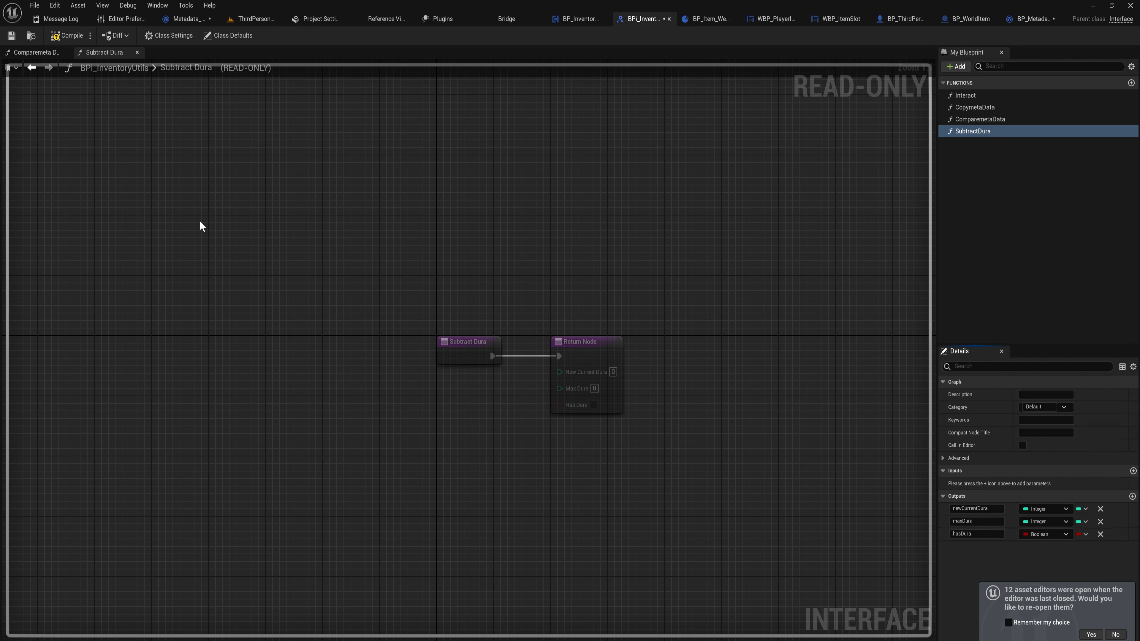
{"action": "left_click", "coordinate": [67, 36]}
In Metadata_Weapon's Subtract Dura, refresh the return node, feed decremented Durability and MaxDurability into its outputs, and tick Has Dura
{"action": "left_click", "coordinate": [184, 18]}
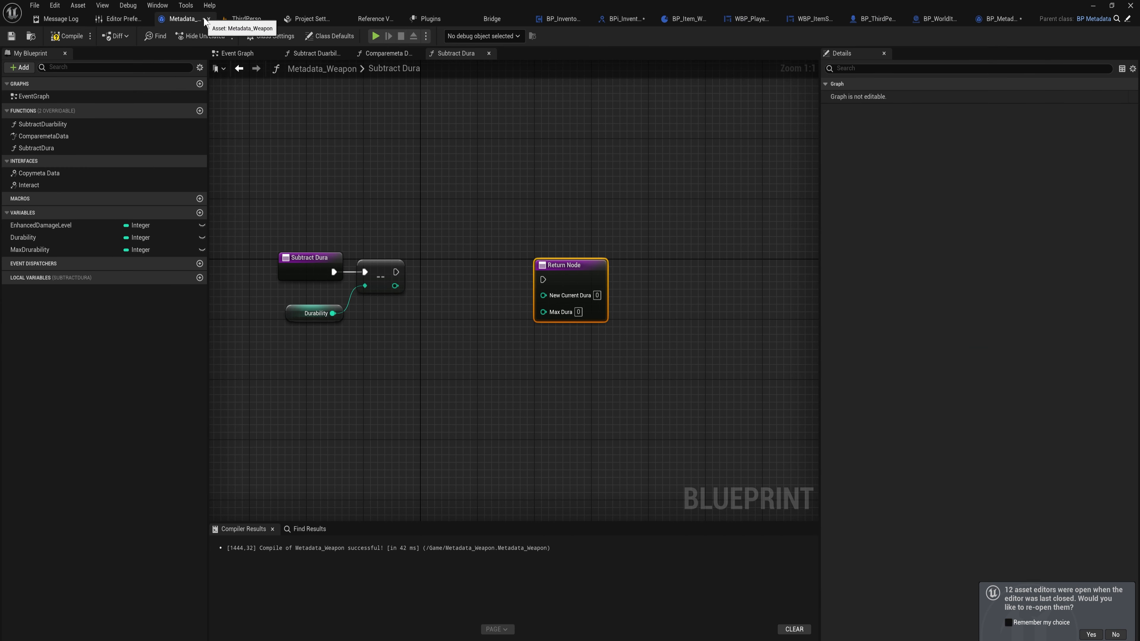
{"action": "left_click", "coordinate": [59, 37]}
{"action": "right_click", "coordinate": [573, 269]}
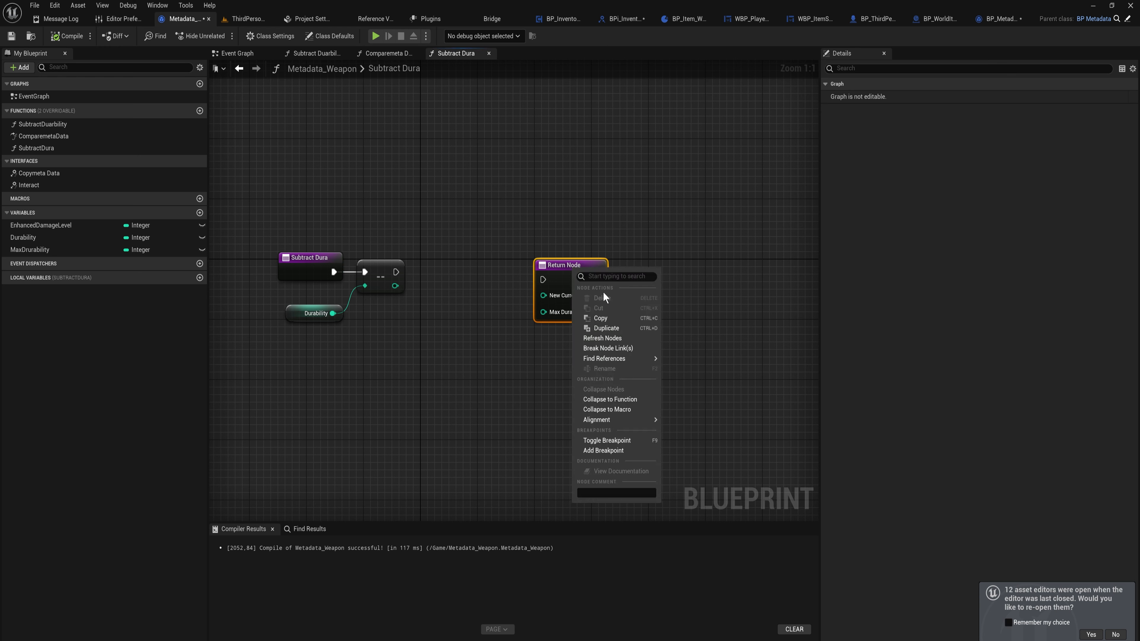
{"action": "left_click", "coordinate": [602, 338]}
{"action": "left_click", "coordinate": [578, 329]}
{"action": "left_click_drag", "start_coordinate": [395, 286], "coordinate": [543, 295]}
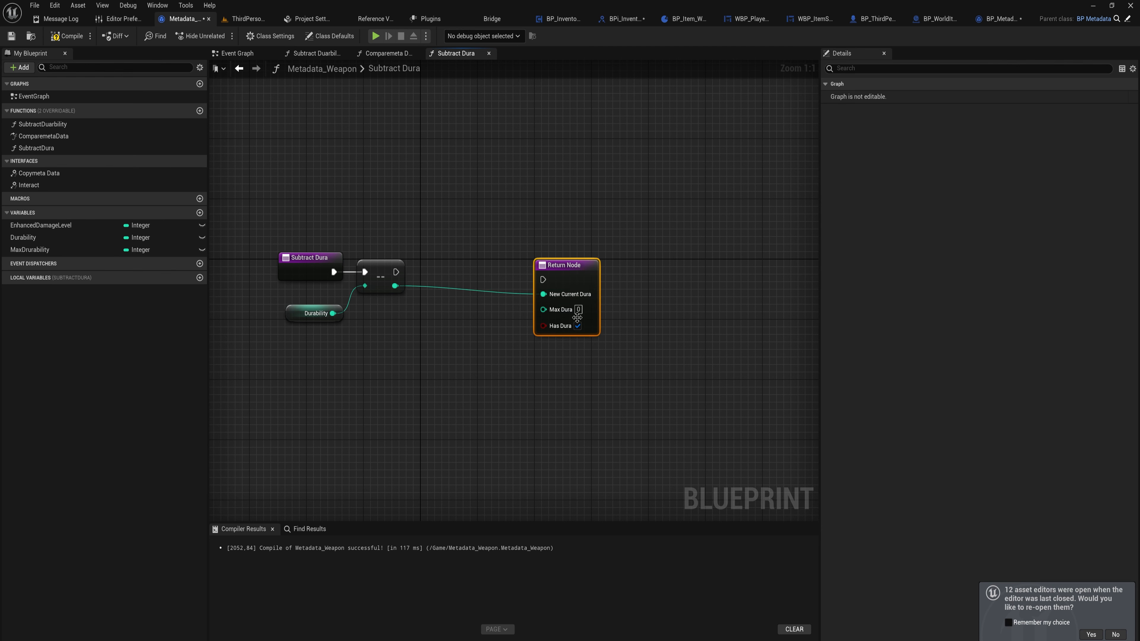
{"action": "left_click_drag", "start_coordinate": [30, 249], "coordinate": [542, 315]}
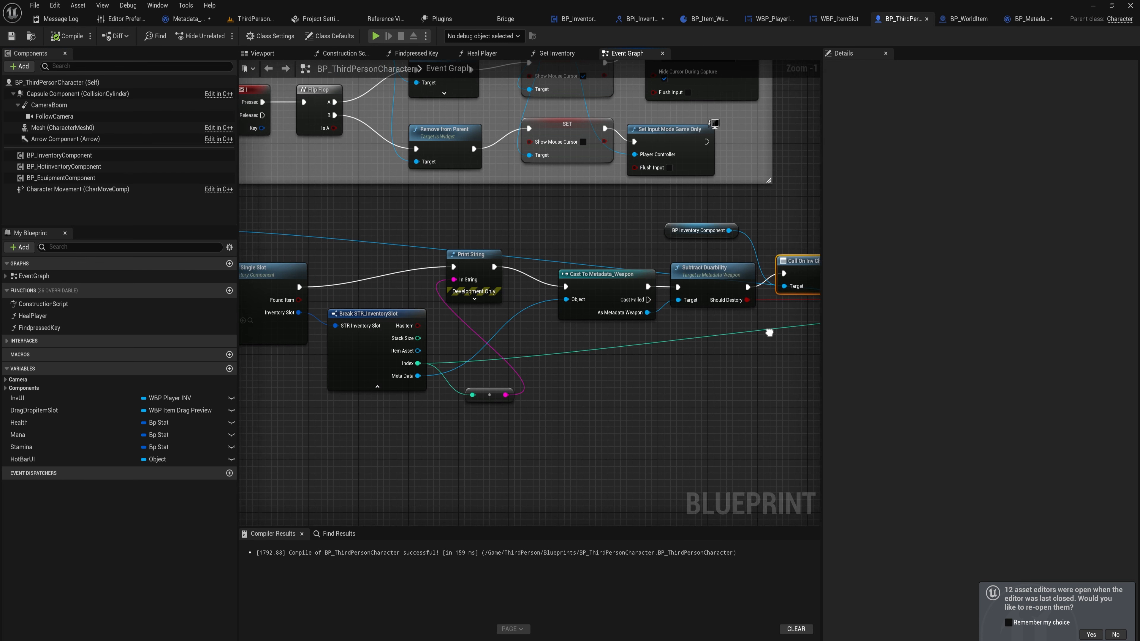
{"action": "right_click_drag", "start_coordinate": [770, 329], "coordinate": [798, 299]}
{"action": "left_click", "coordinate": [617, 268]}
{"action": "right_click_drag", "start_coordinate": [659, 310], "coordinate": [576, 313]}
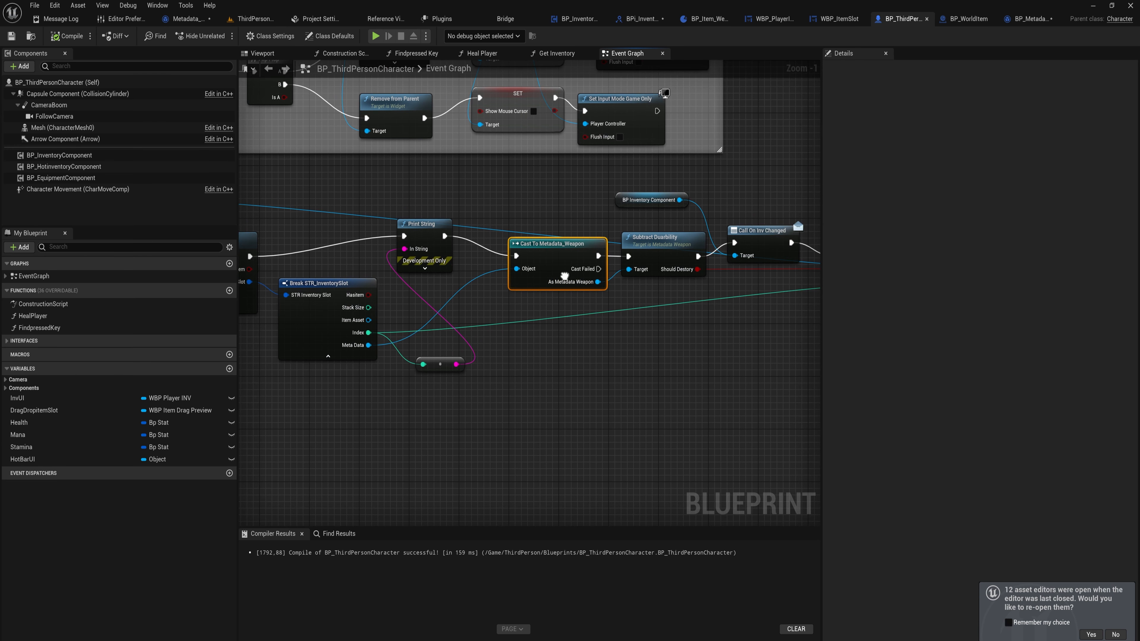
In the character's debug key graph, delete the Metadata_Weapon cast and Print String nodes
{"action": "key", "text": "Delete"}
{"action": "left_click", "coordinate": [453, 264]}
{"action": "key", "text": "Delete"}
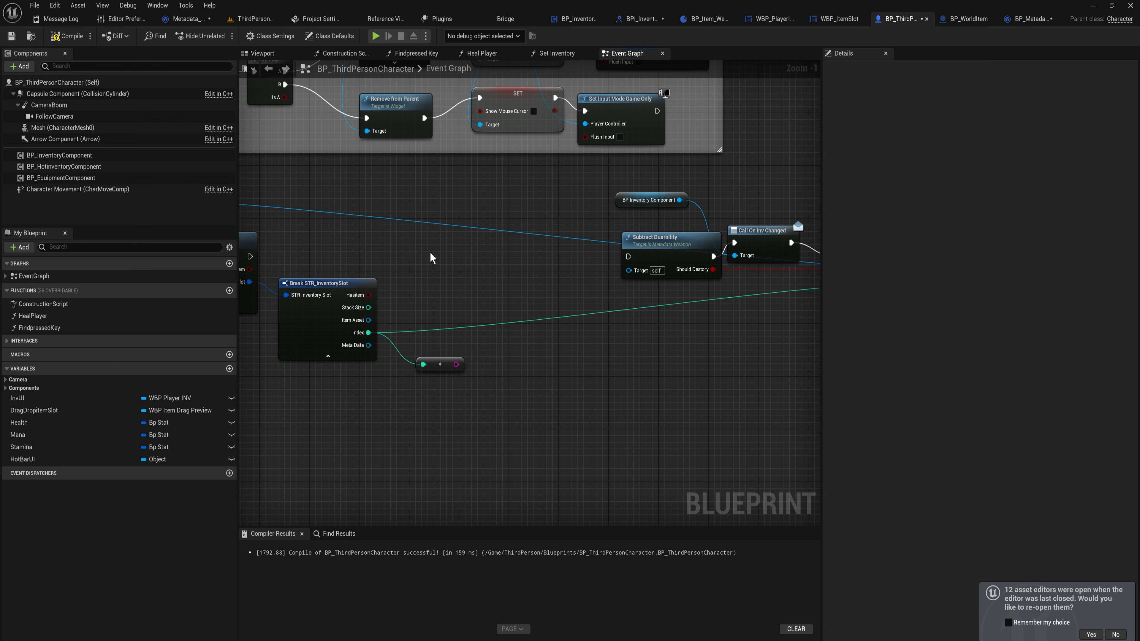
Add a Subtract Dura interface message node from the inventory slot's Meta Data pin
{"action": "right_click_drag", "start_coordinate": [430, 255], "coordinate": [509, 255]}
{"action": "left_click_drag", "start_coordinate": [429, 346], "coordinate": [541, 287]}
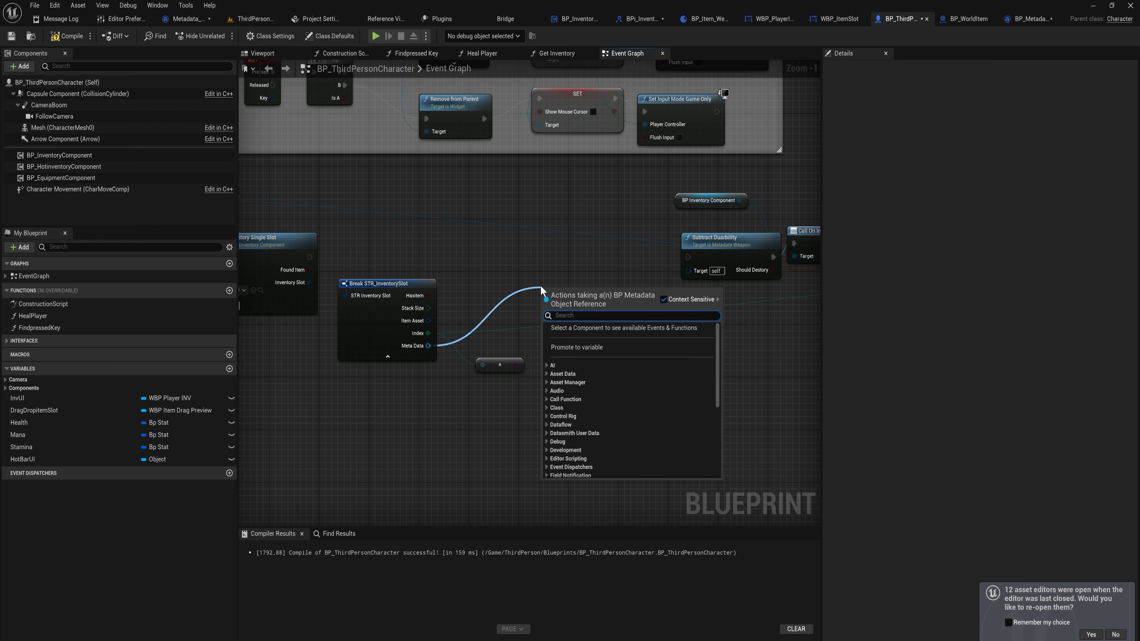
{"action": "type", "text": "subtract"}
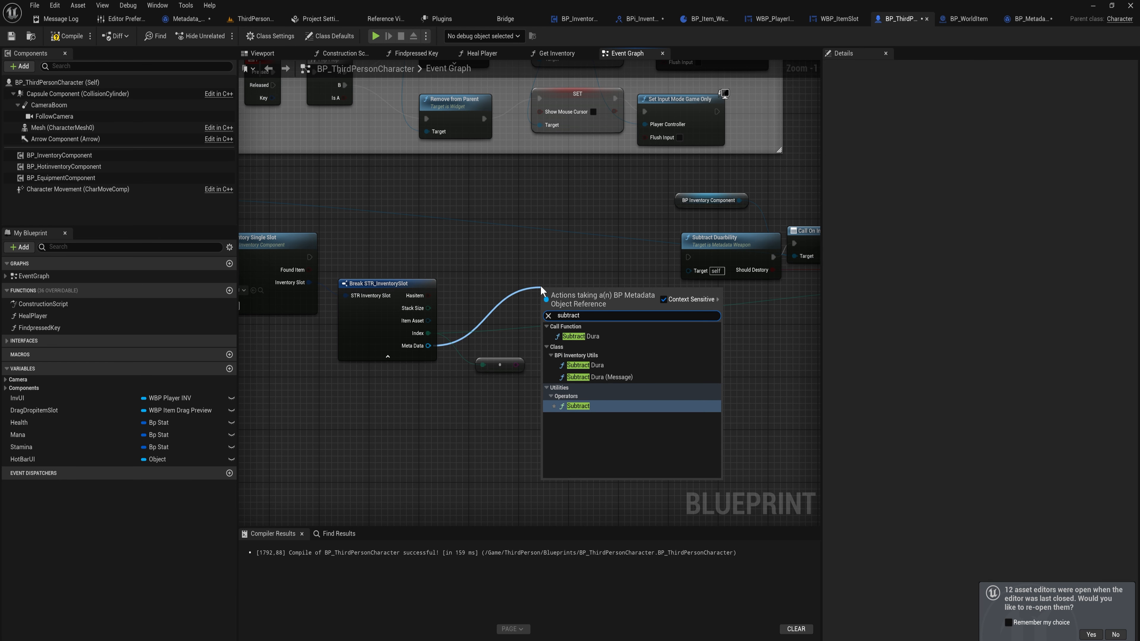
{"action": "left_click", "coordinate": [606, 377]}
Wire the Subtract Dura message into the execution chain after the slot lookup and remove the old link
{"action": "left_click_drag", "start_coordinate": [560, 302], "coordinate": [498, 253]}
{"action": "left_click_drag", "start_coordinate": [482, 257], "coordinate": [310, 257]}
{"action": "right_click_drag", "start_coordinate": [601, 244], "coordinate": [458, 257]}
{"action": "left_click_drag", "start_coordinate": [511, 305], "coordinate": [660, 252]}
{"action": "key", "text": "Delete"}
{"action": "right_click_drag", "start_coordinate": [659, 254], "coordinate": [615, 241]}
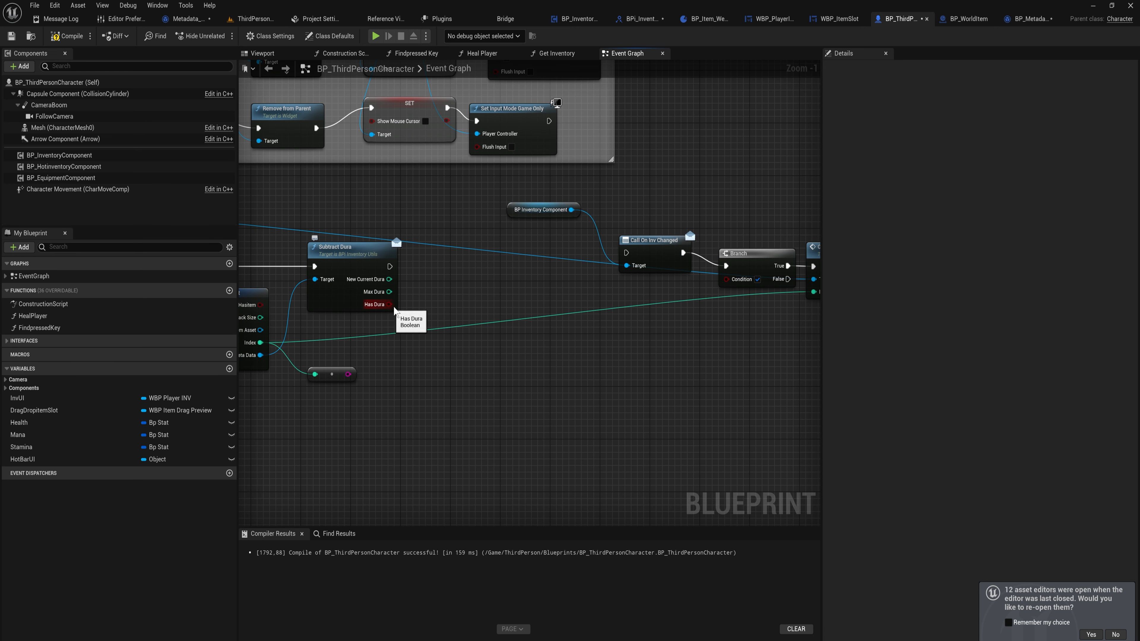
{"action": "left_click_drag", "start_coordinate": [394, 309], "coordinate": [729, 279]}
{"action": "key", "text": "ctrl+z"}
{"action": "key", "text": "ctrl+z"}
Add a Branch after the Subtract Dura message and delete the old Subtract Durability node
{"action": "key", "text": "b"}
{"action": "left_click", "coordinate": [442, 279]}
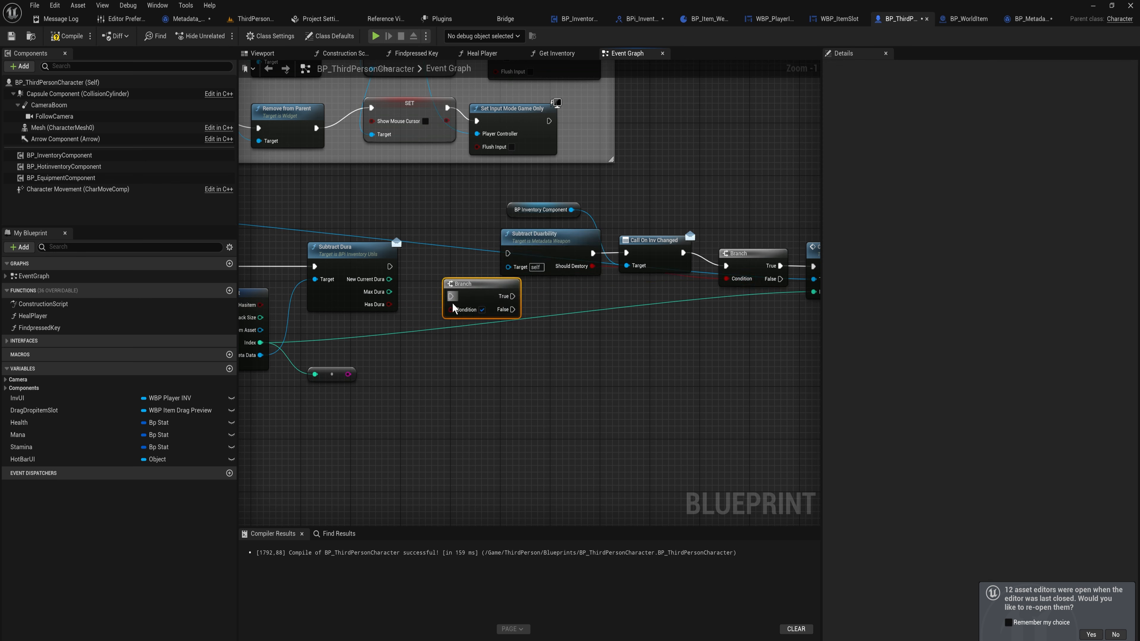
{"action": "left_click_drag", "start_coordinate": [451, 309], "coordinate": [390, 267]}
{"action": "left_click", "coordinate": [536, 290]}
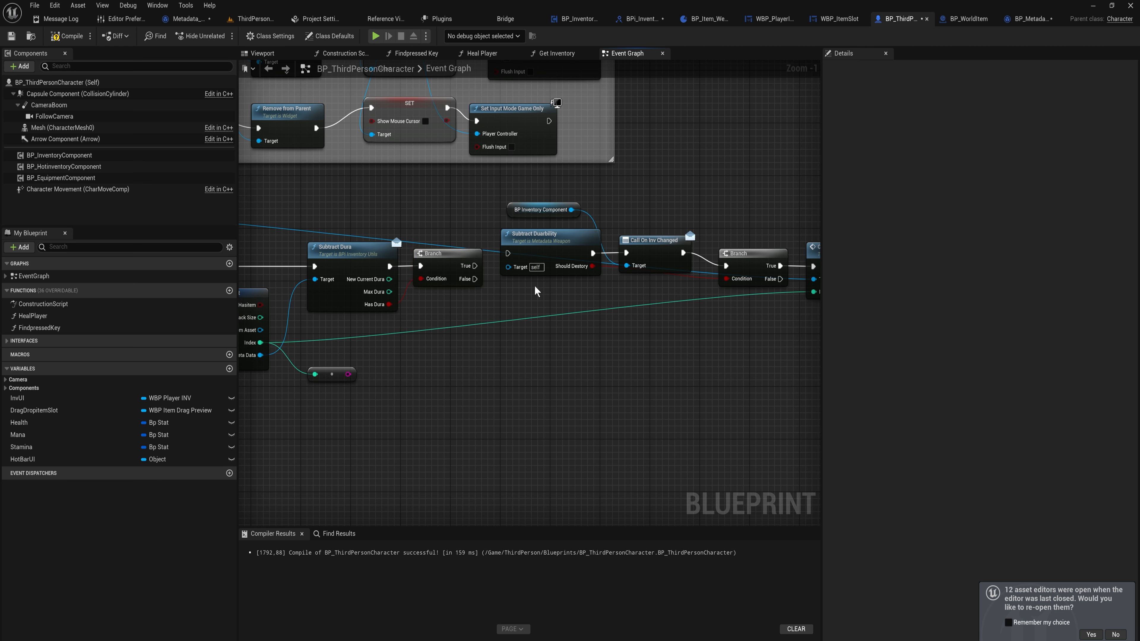
{"action": "left_click", "coordinate": [530, 250]}
{"action": "key", "text": "Delete"}
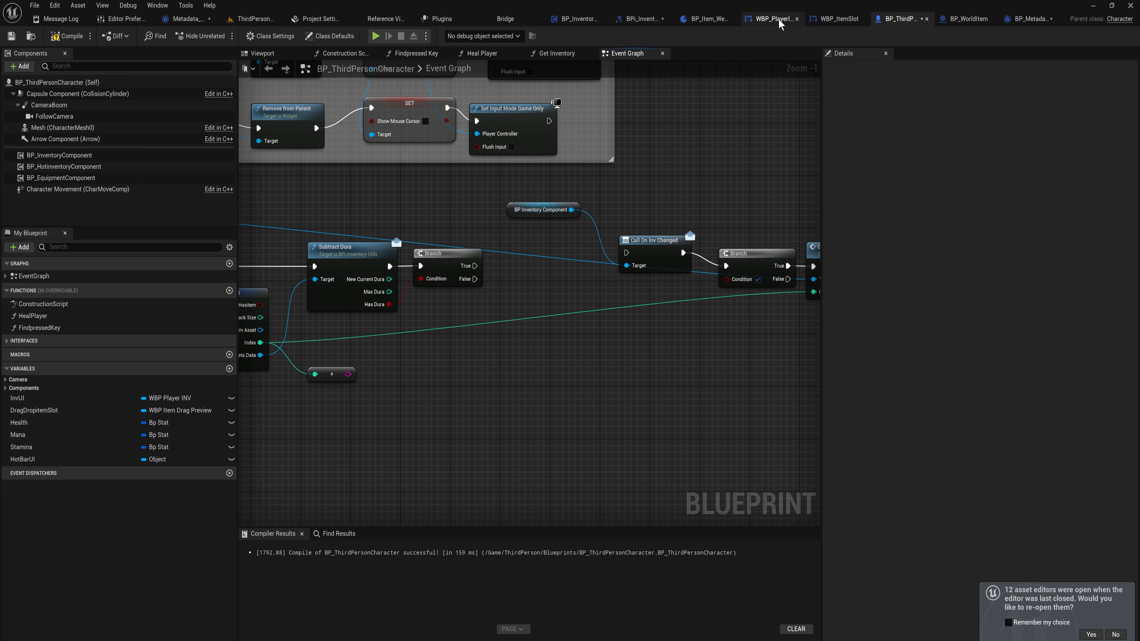
Add a fourth Boolean output to SubtractDura named ShouldDestory and compile the interface
{"action": "left_click", "coordinate": [641, 19]}
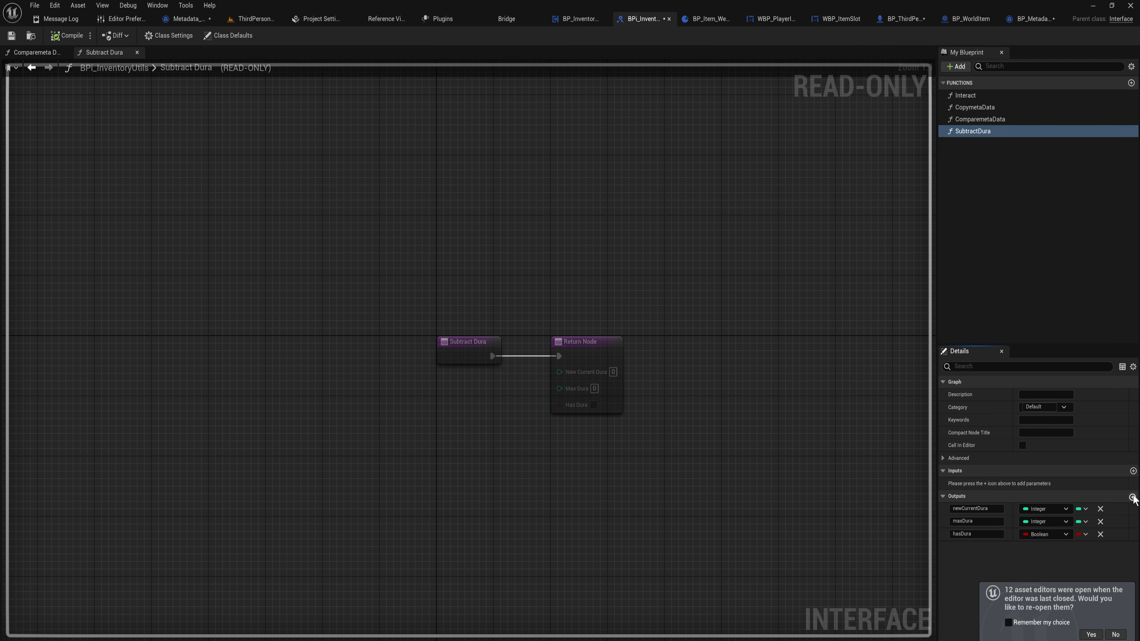
{"action": "left_click", "coordinate": [1132, 496]}
{"action": "key", "text": "ctrl+a"}
{"action": "type", "text": "S"}
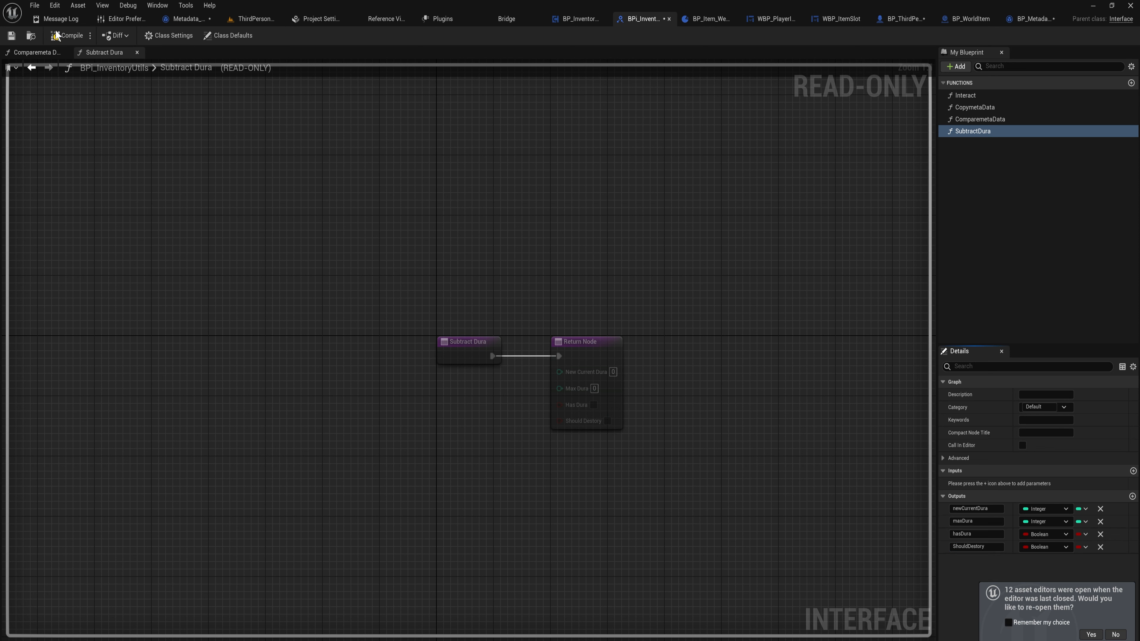
{"action": "left_click", "coordinate": [68, 36]}
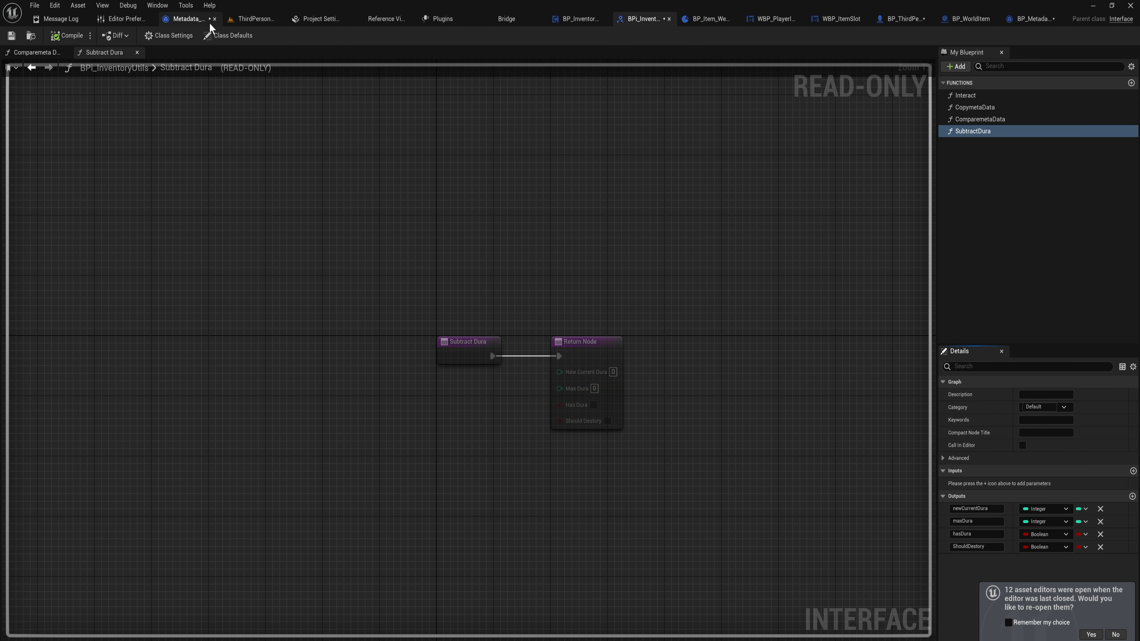
In Metadata_Weapon, connect a <= 0 comparison of the decremented Durability to Should Destory and compile
{"action": "left_click", "coordinate": [185, 19]}
{"action": "left_click_drag", "start_coordinate": [395, 286], "coordinate": [543, 339]}
{"action": "type", "text": "<="}
{"action": "key", "text": "Return"}
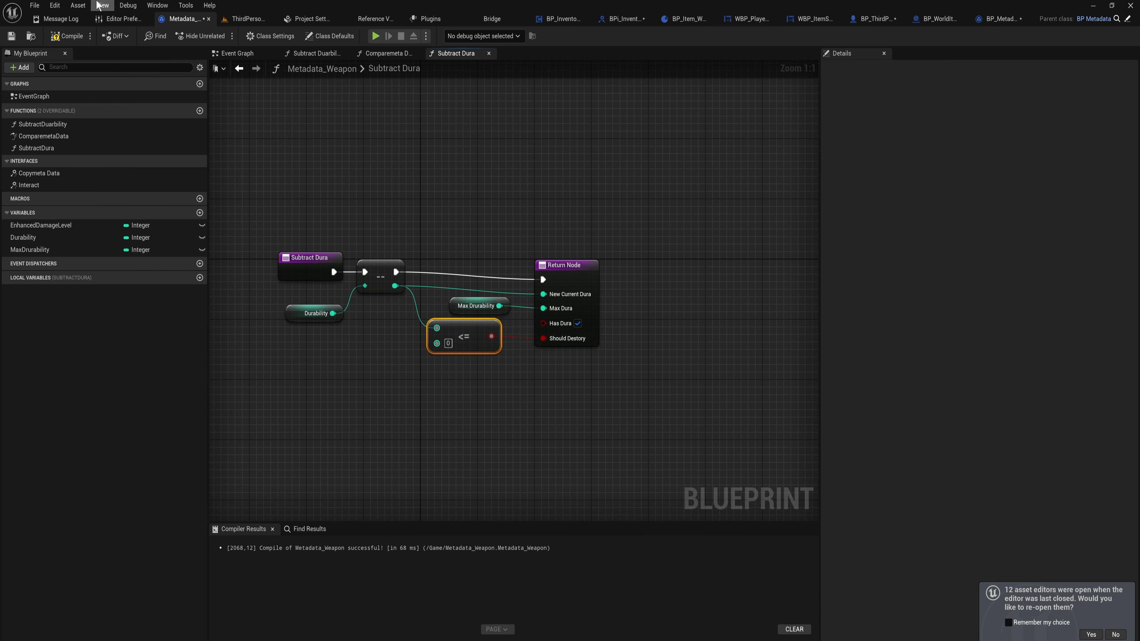
{"action": "left_click", "coordinate": [66, 36]}
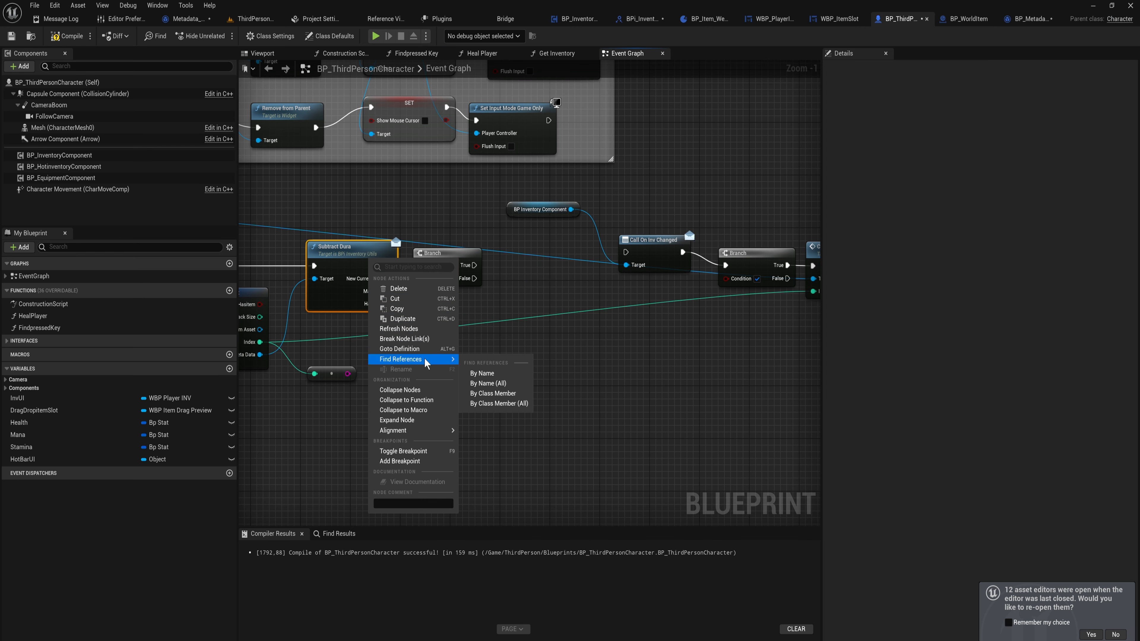
Refresh the Subtract Dura message node, connect its Has Dura output to the branch condition, and compile
{"action": "left_click", "coordinate": [398, 328]}
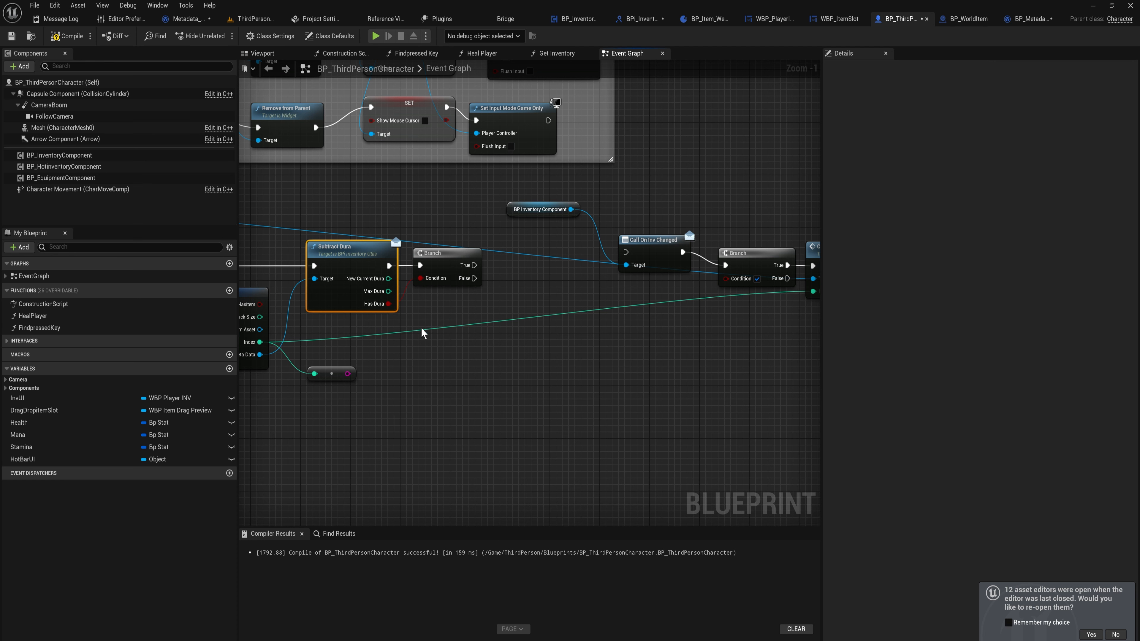
{"action": "left_click_drag", "start_coordinate": [389, 318], "coordinate": [727, 280]}
{"action": "right_click_drag", "start_coordinate": [489, 302], "coordinate": [630, 307]}
{"action": "left_click", "coordinate": [75, 35]}
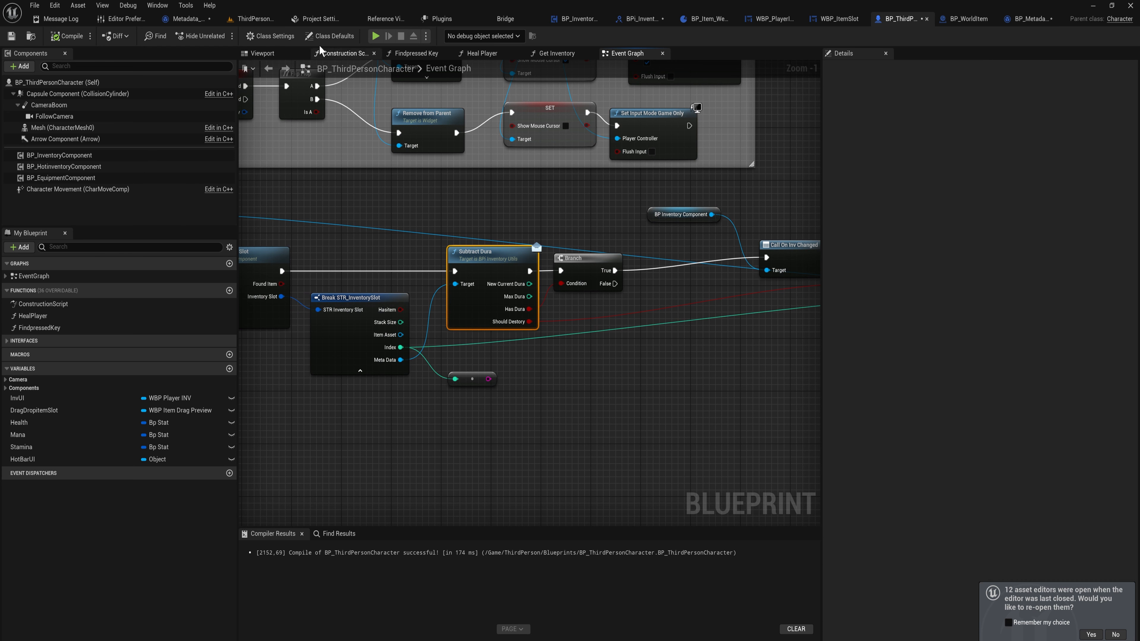
Play-test the level, equipping the weapon and opening the inventory to check durability
{"action": "left_click", "coordinate": [253, 19]}
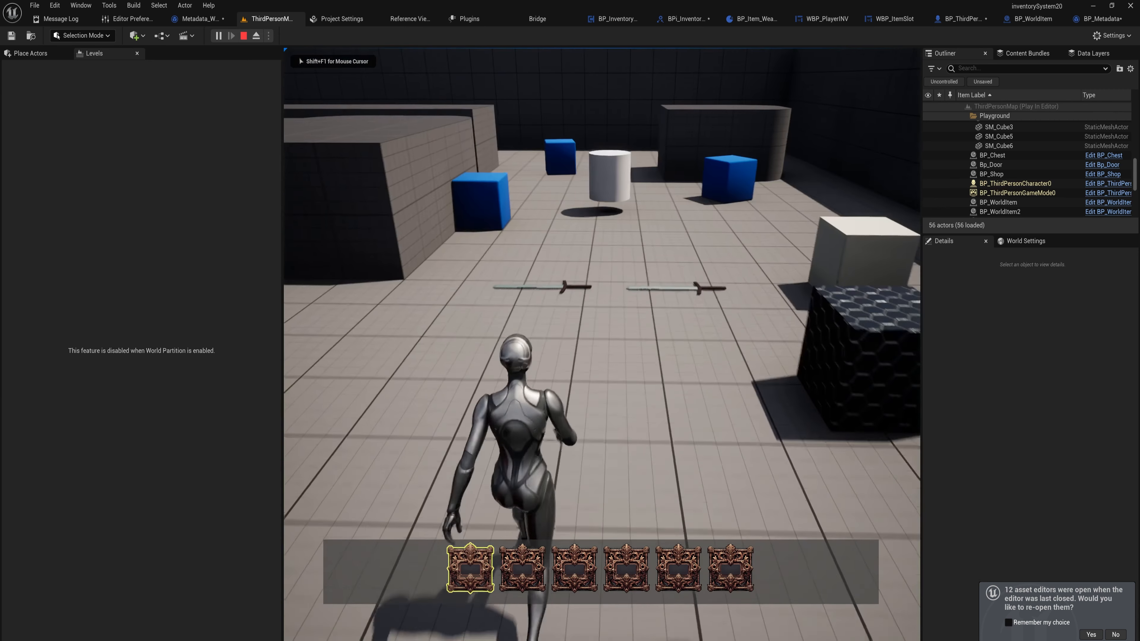
{"action": "key", "text": "w"}
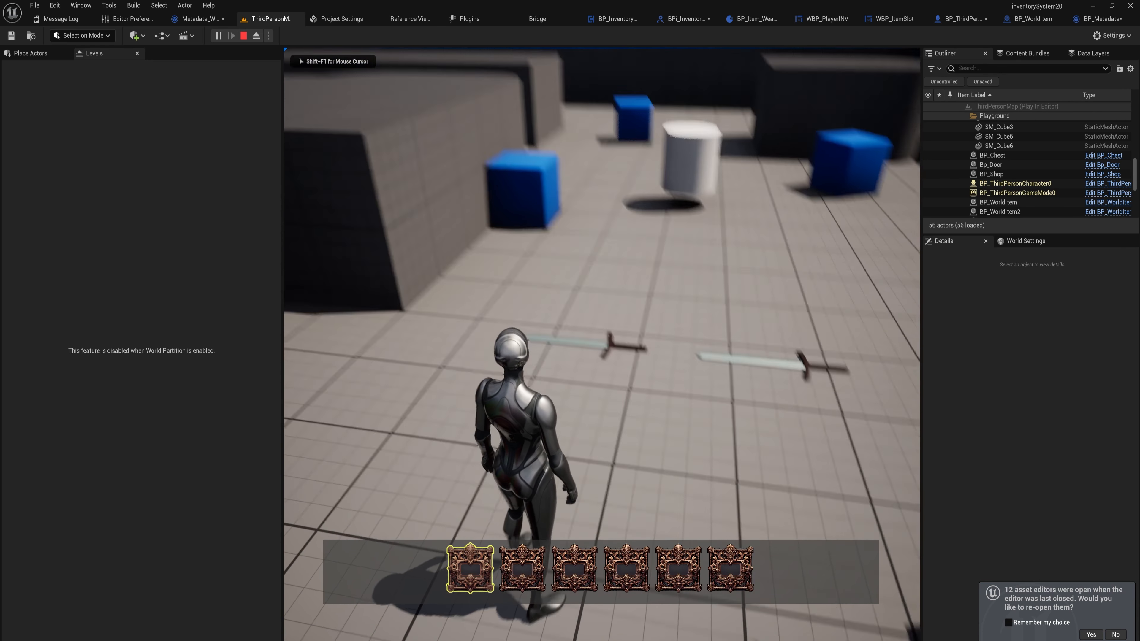
{"action": "key", "text": "e"}
{"action": "key", "text": "i"}
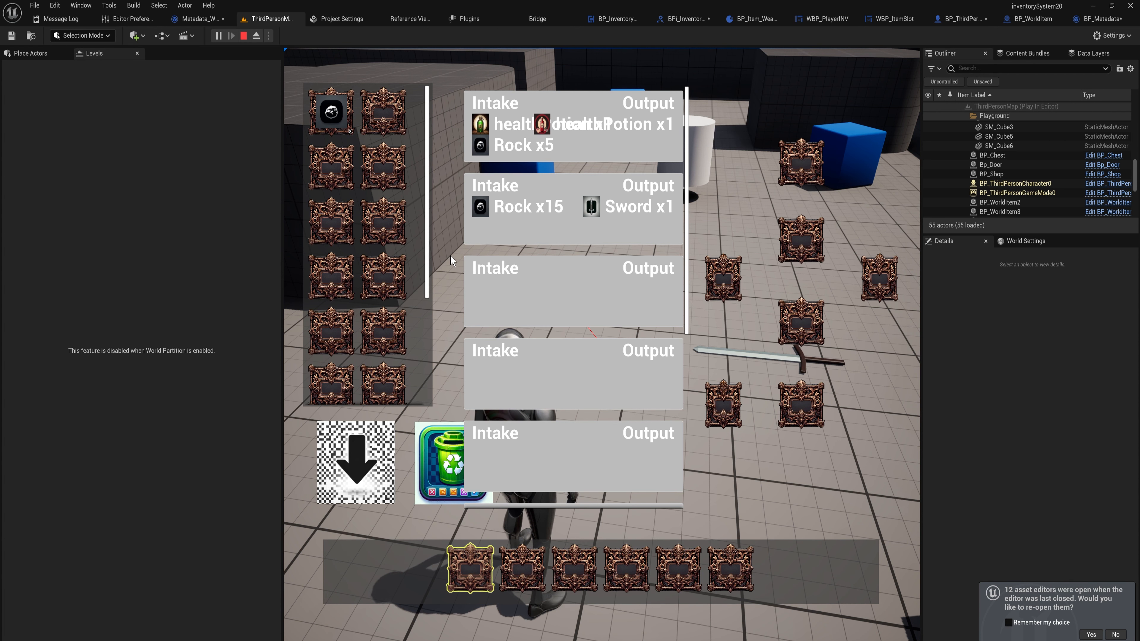
{"action": "key", "text": "Escape"}
{"action": "right_click_drag", "start_coordinate": [449, 255], "coordinate": [453, 300]}
{"action": "key", "text": "s"}
{"action": "right_click_drag", "start_coordinate": [555, 319], "coordinate": [564, 265]}
{"action": "key", "text": "d"}
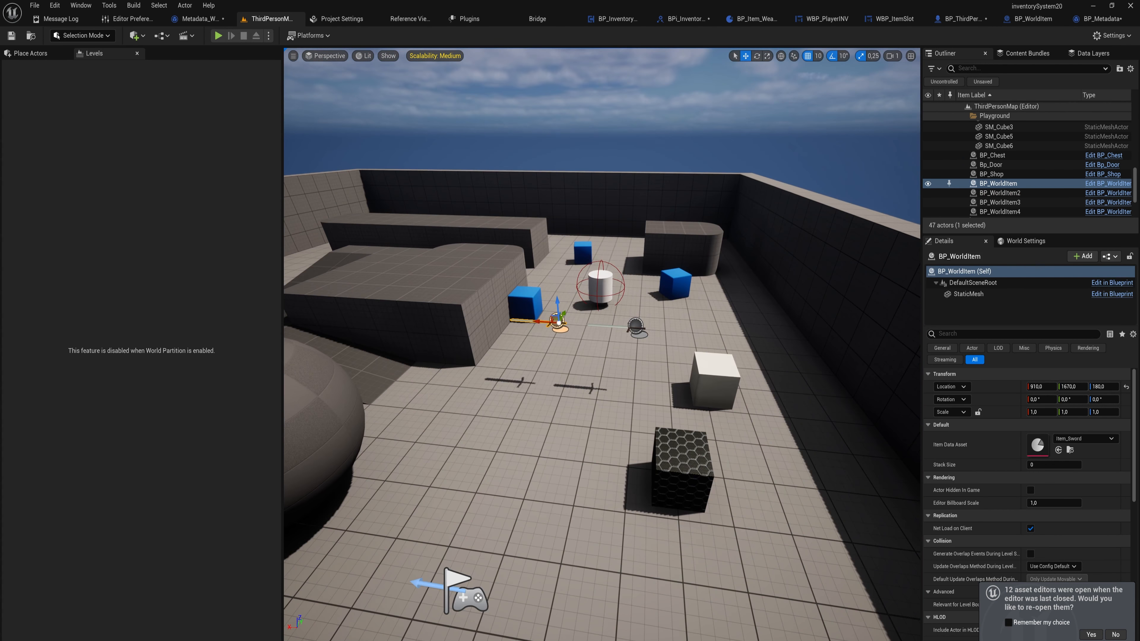
{"action": "right_click_drag", "start_coordinate": [555, 318], "coordinate": [528, 307]}
{"action": "key", "text": "w"}
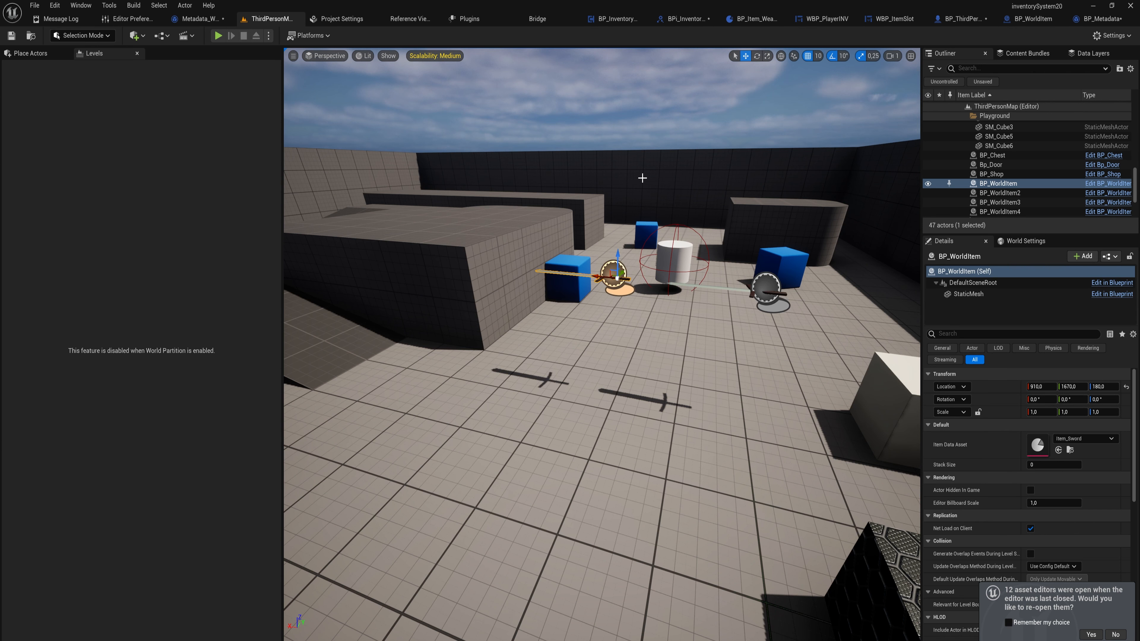